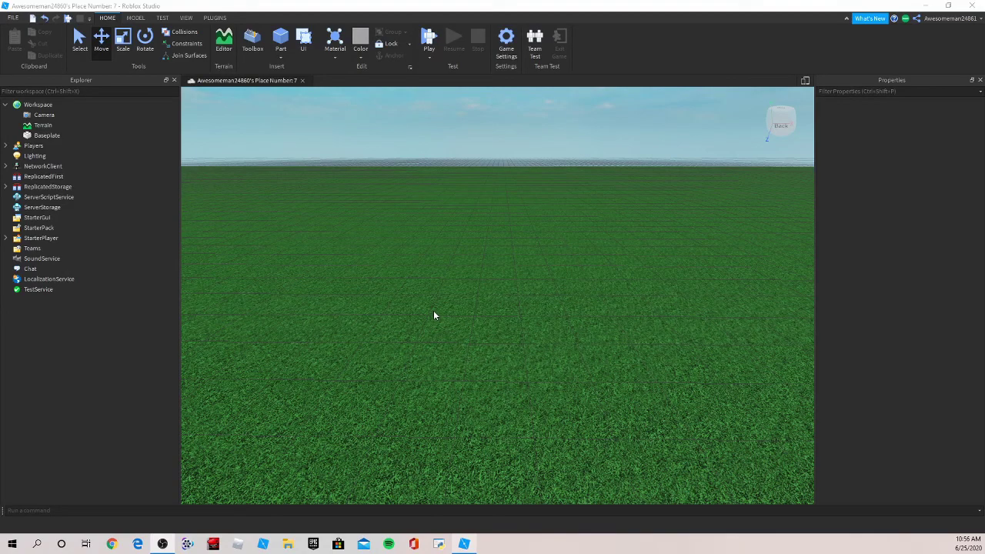
Step: Insert a block part onto the grass baseplate and anchor it
right_drag(470, 290, 465, 299)
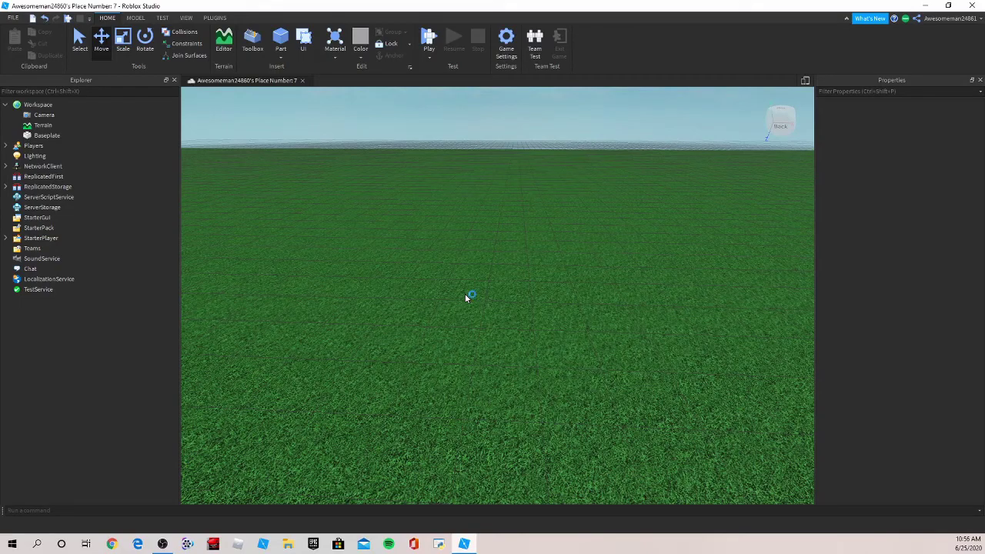
right_drag(464, 299, 483, 302)
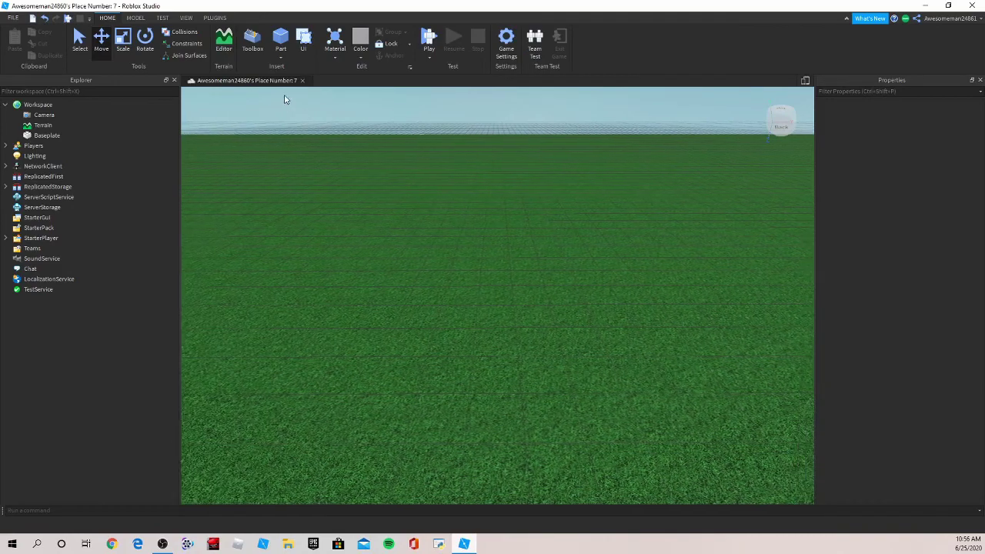
click(280, 38)
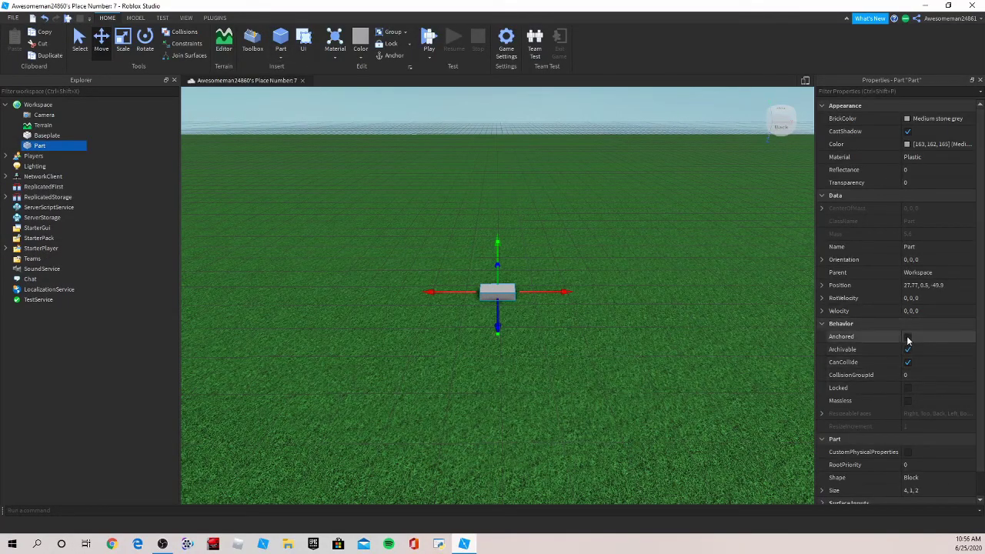
scroll(562, 335, up, 3)
right_drag(562, 335, 529, 326)
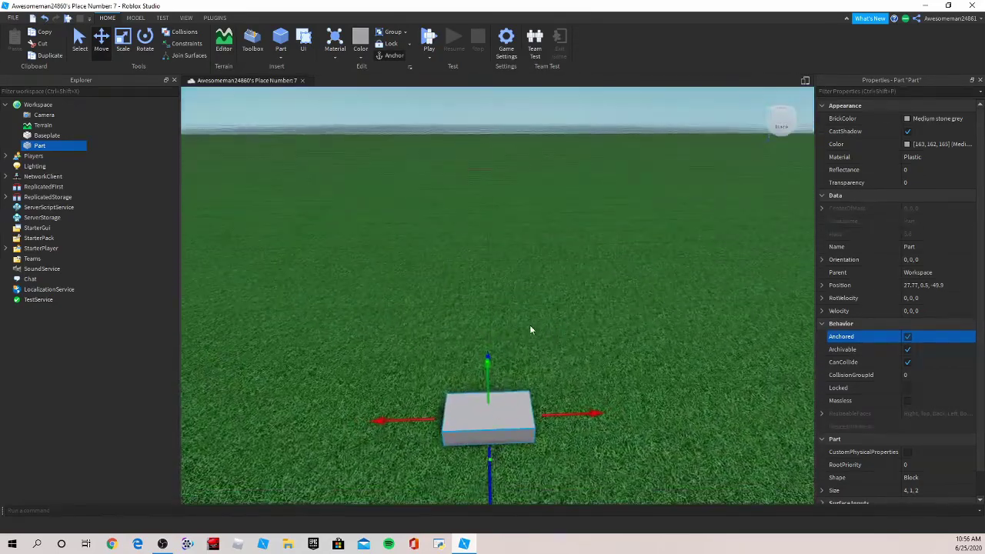
Step: Scale the part's height down slightly to about 0.89 studs
scroll(529, 326, down, 1)
key(w)
key(a)
right_drag(374, 236, 383, 218)
key(d)
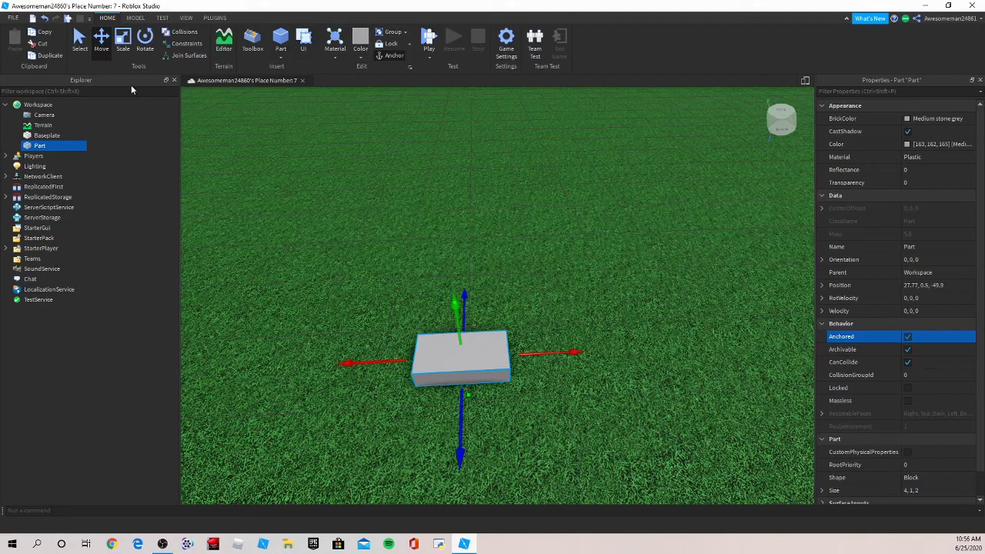
click(122, 44)
drag(461, 327, 459, 336)
Step: Colour the part dark blue with the custom RGB value 36, 56, 71
click(900, 120)
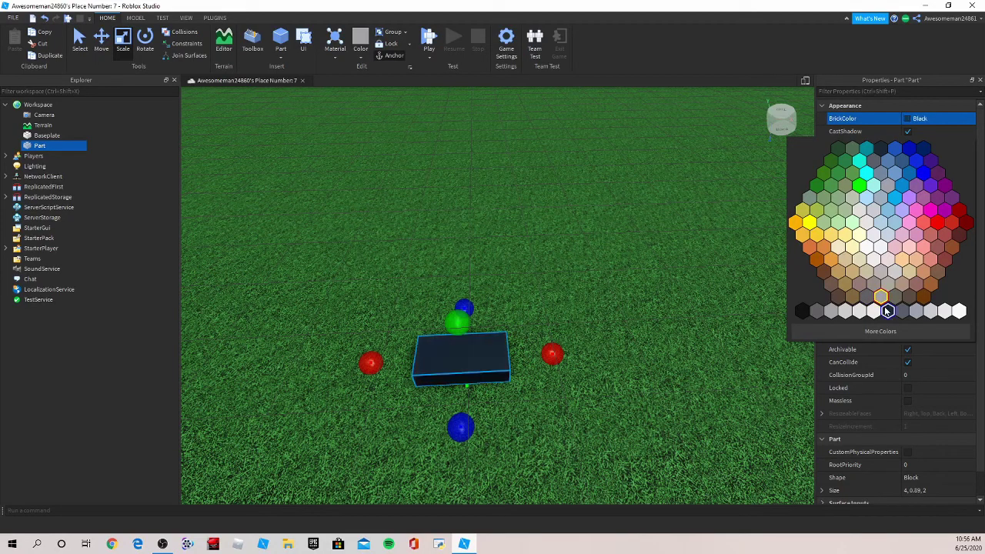
click(885, 309)
click(908, 144)
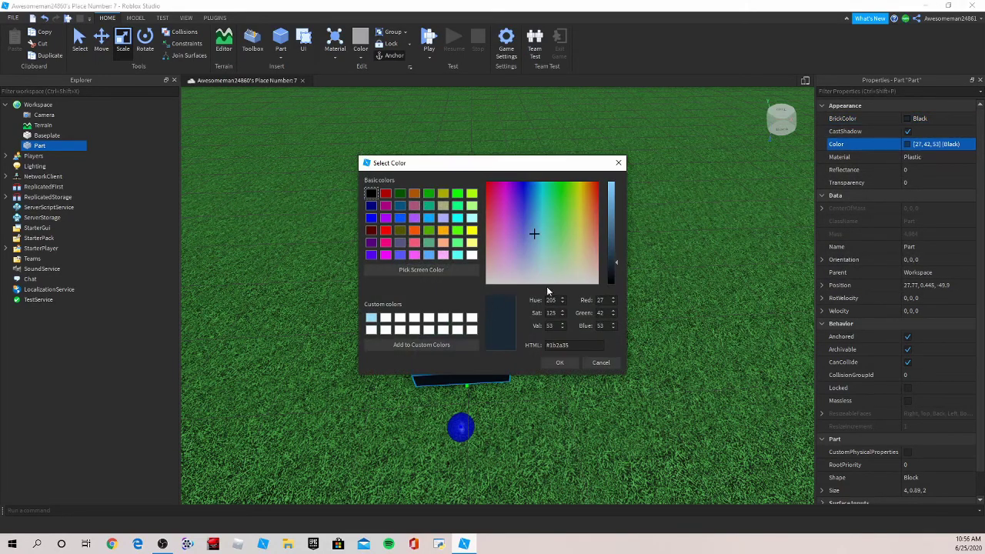
drag(614, 264, 612, 254)
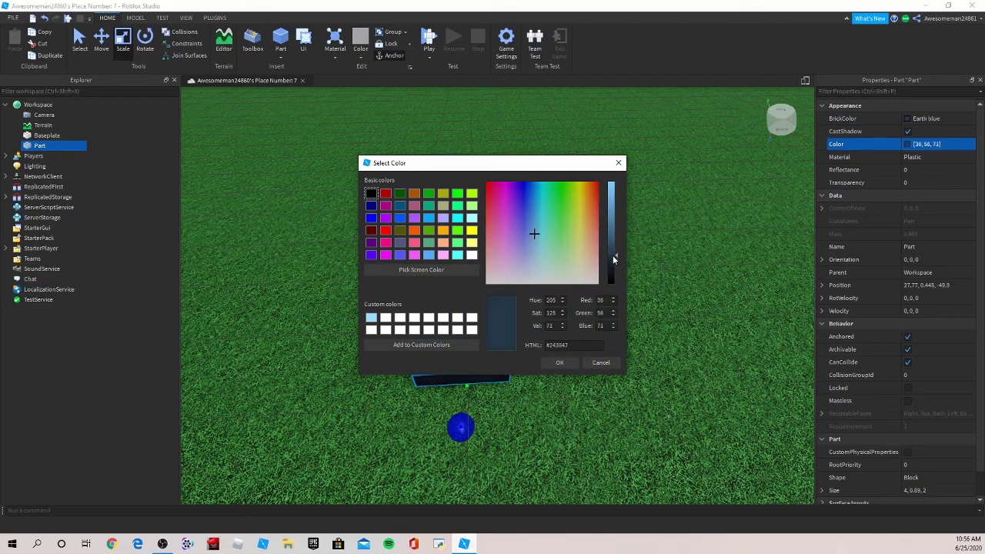
click(560, 363)
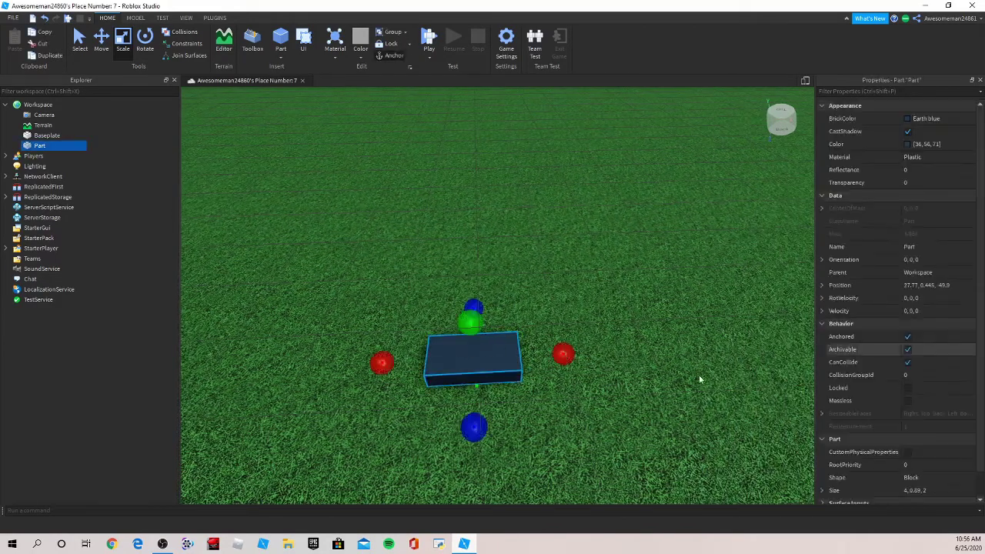
Step: Stretch the part into a flat base slab about 8.91 studs wide and 6.98 studs deep
key(s)
key(a)
key(w)
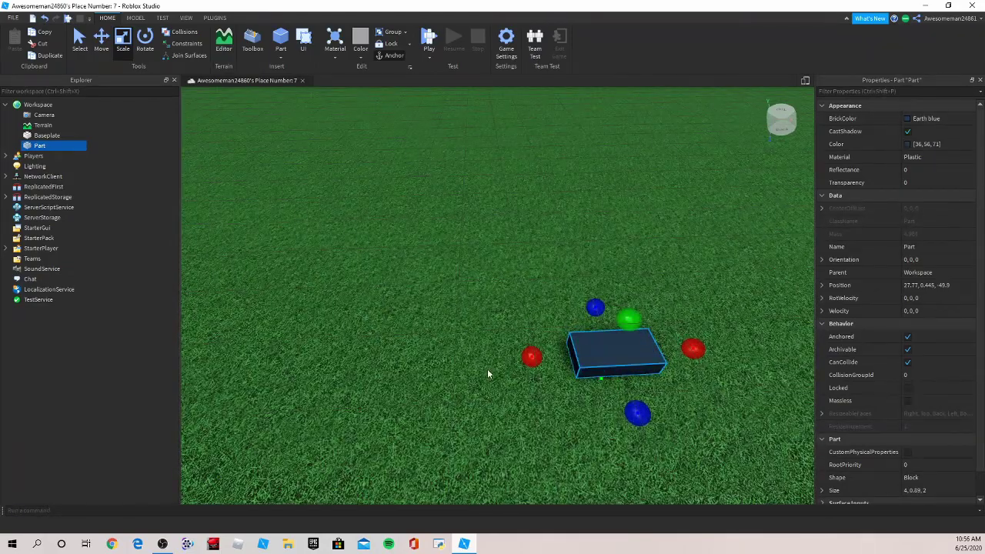
drag(528, 358, 418, 376)
key(d)
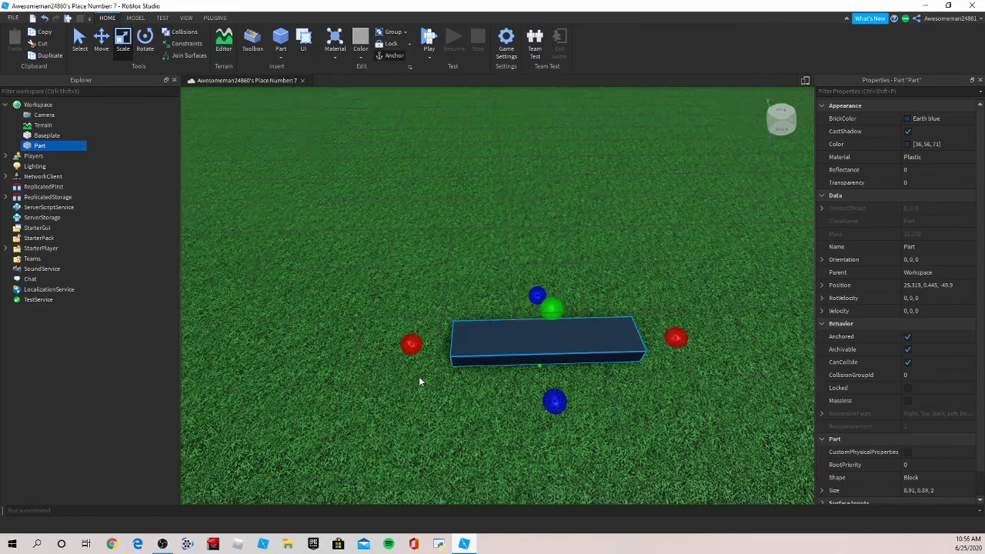
right_drag(418, 376, 557, 425)
drag(528, 423, 635, 439)
click(620, 346)
Step: Build a Block Rig dummy with the Rig Builder plugin and place it in front of the base slab
key(a)
key(s)
right_drag(446, 376, 443, 377)
key(w)
key(d)
click(213, 17)
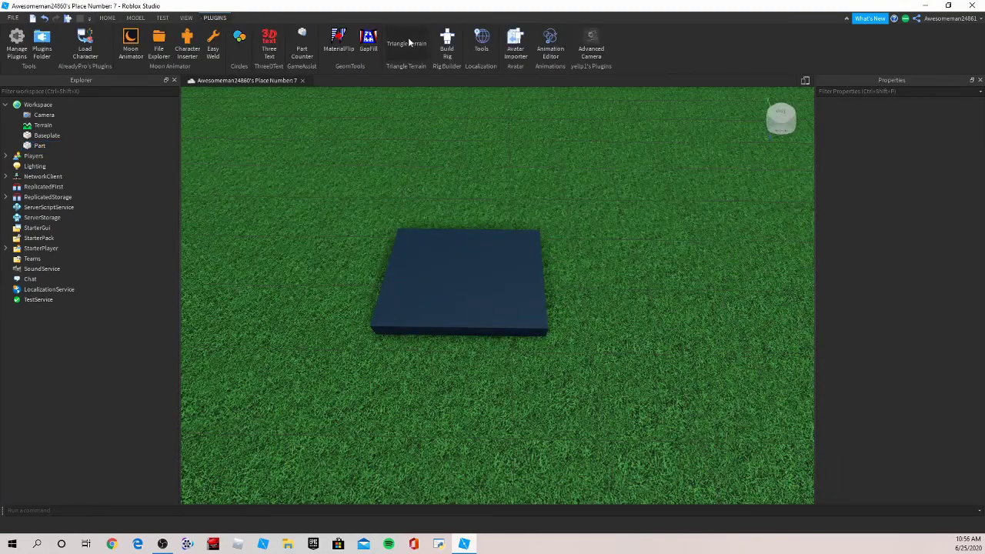
click(448, 48)
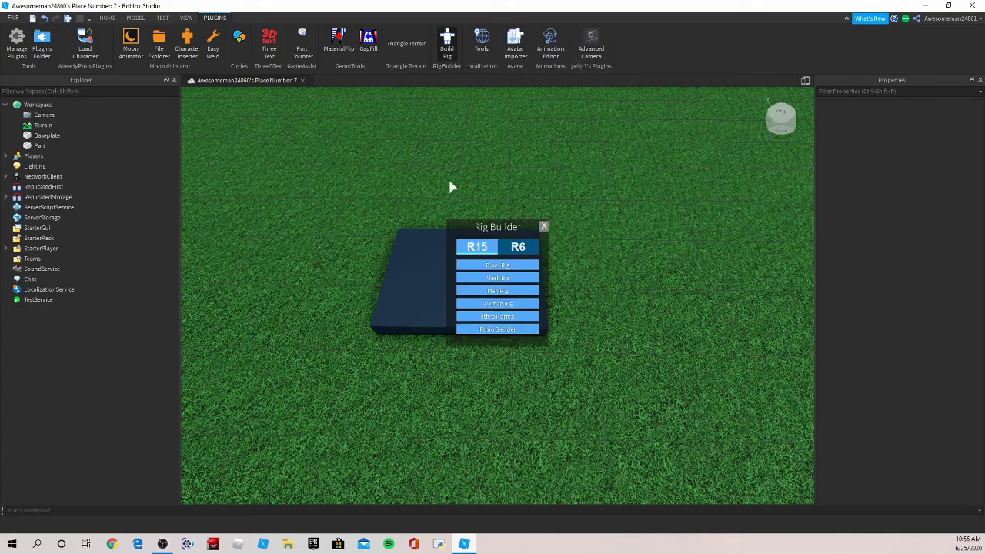
click(469, 265)
scroll(506, 298, down, 2)
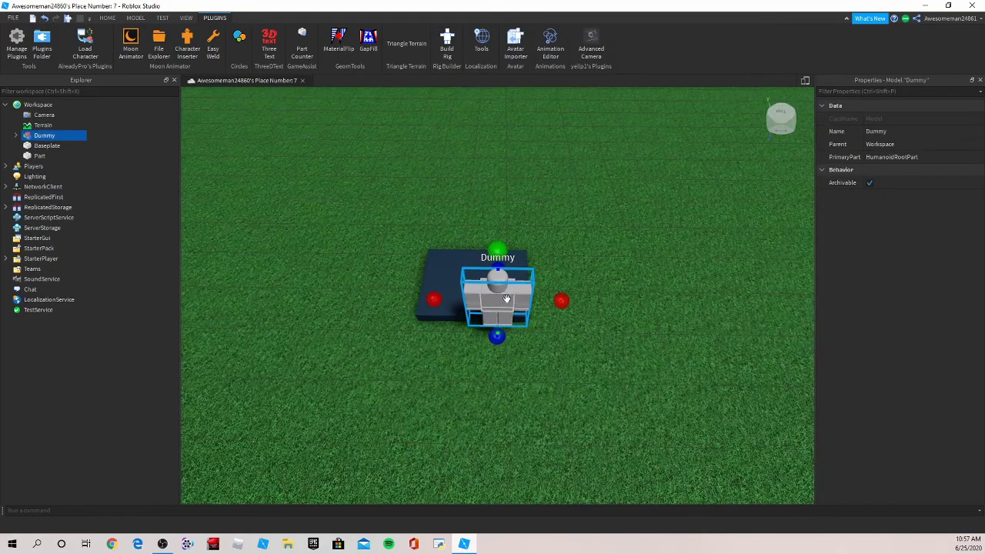
drag(506, 298, 457, 346)
scroll(544, 333, up, 4)
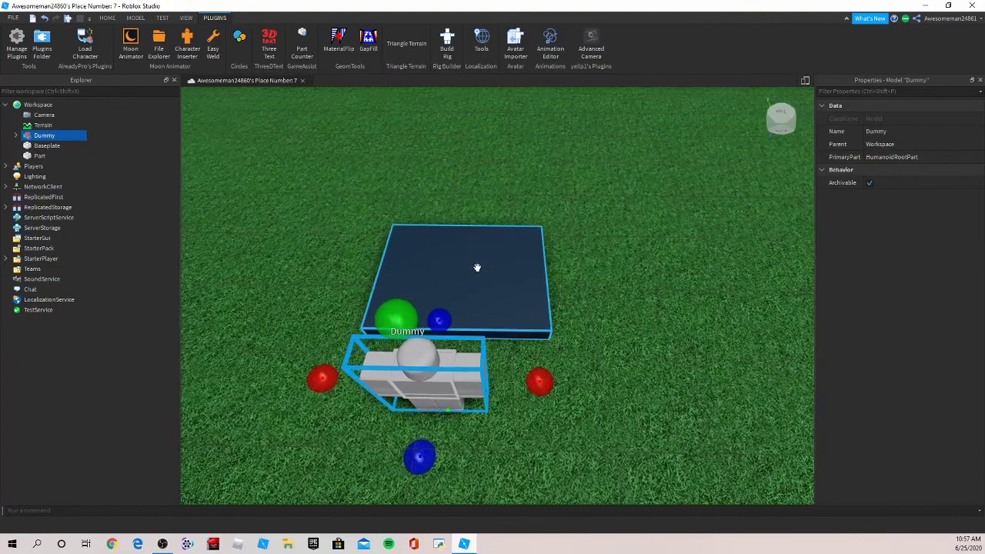
Step: Duplicate the base slab and reshape the copy into a tall side block about 2.94 × 10.4 × 6.98 studs at one end
click(477, 266)
drag(585, 277, 556, 271)
key(ctrl+z)
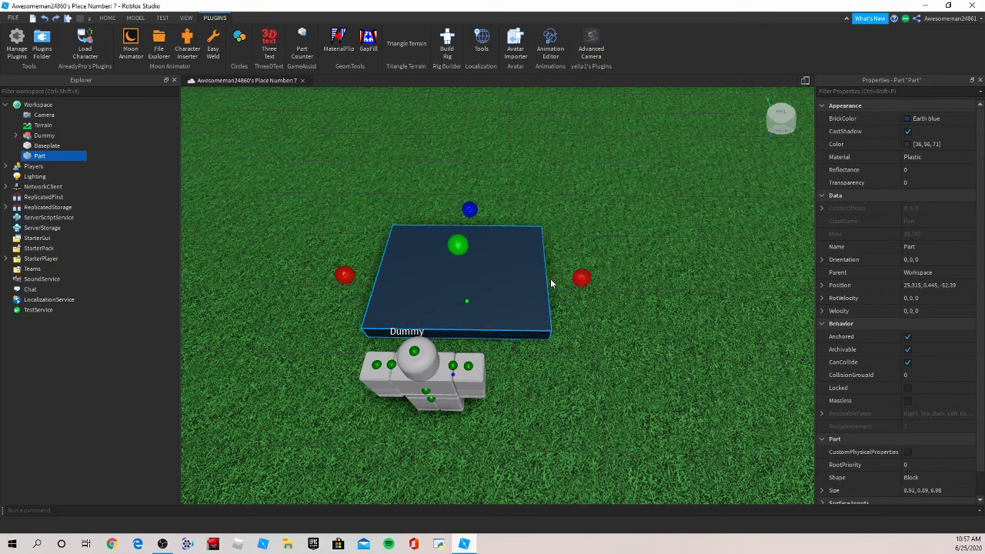
key(ctrl+d)
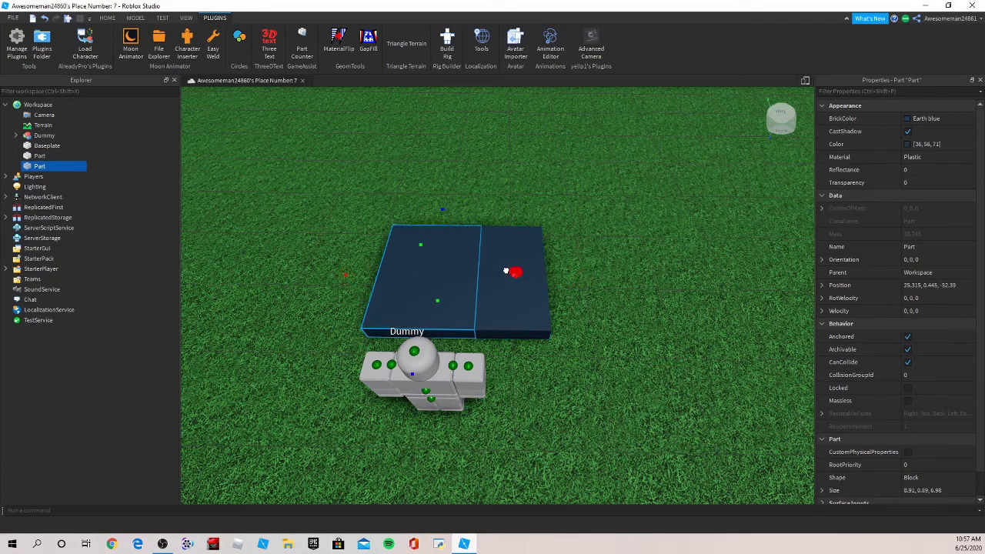
drag(489, 274, 346, 106)
right_drag(331, 322, 331, 322)
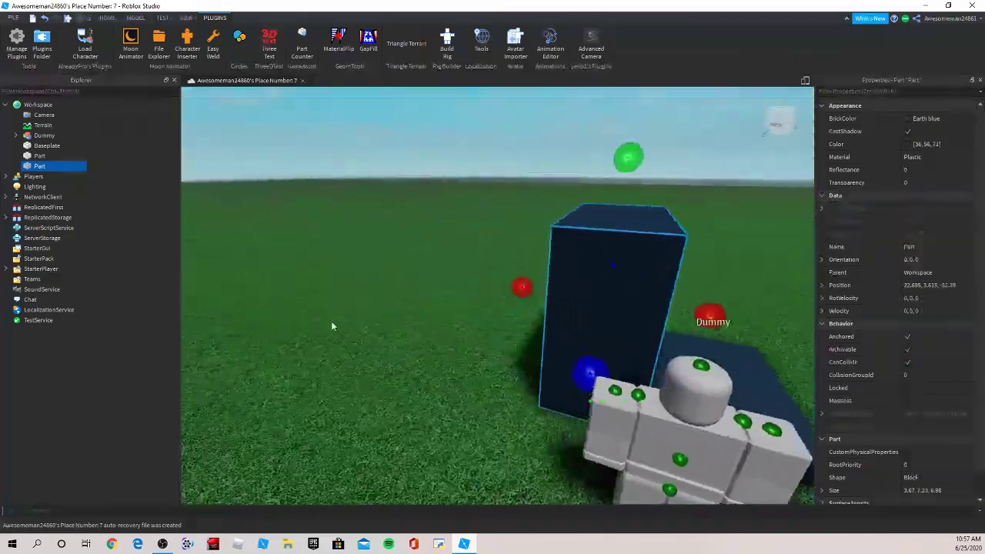
key(d)
key(s)
drag(460, 176, 435, 142)
key(s)
drag(528, 273, 520, 275)
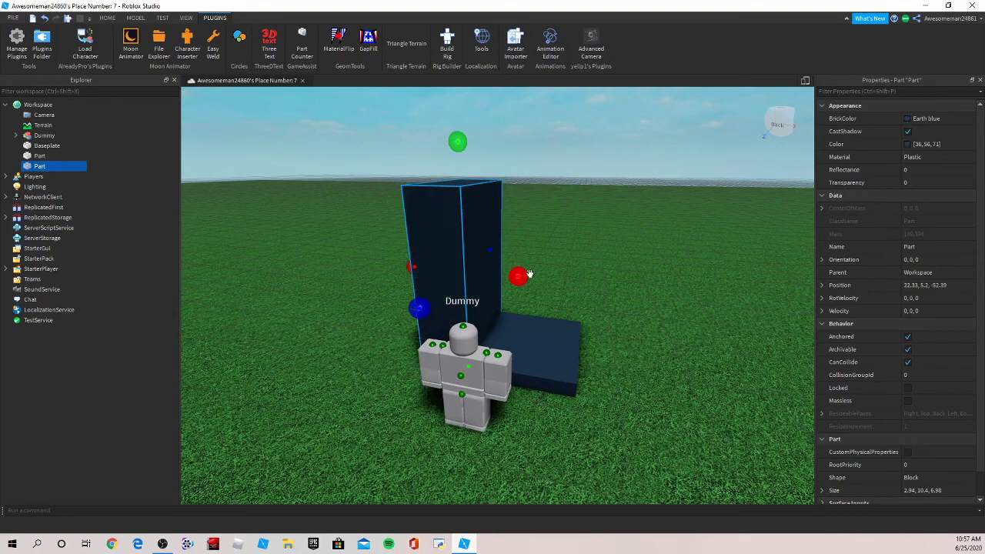
Step: Duplicate the base slab again and reshape the copy into a thin opposite wall about 0.64 × 10.65 × 6.98 studs
click(549, 345)
key(w)
right_drag(609, 310, 615, 334)
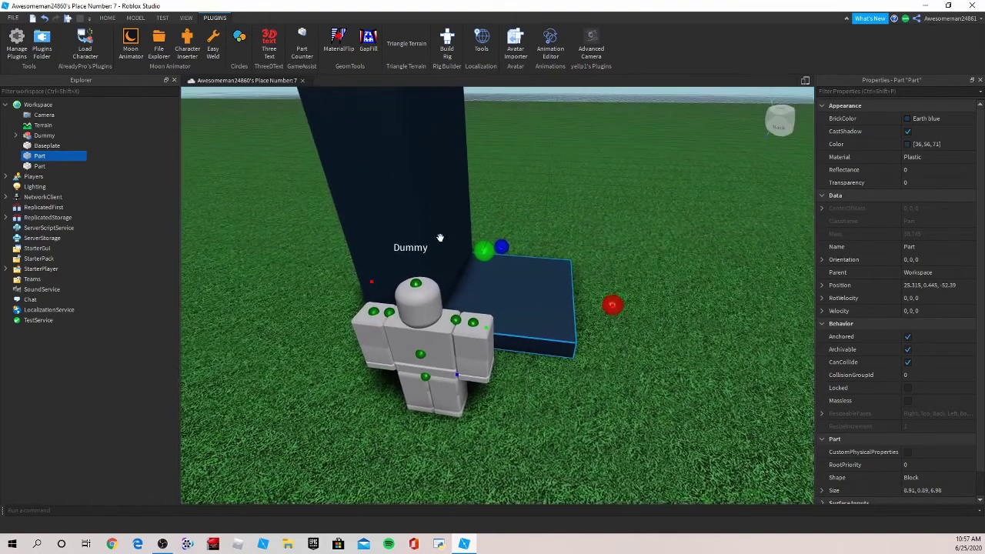
key(ctrl+d)
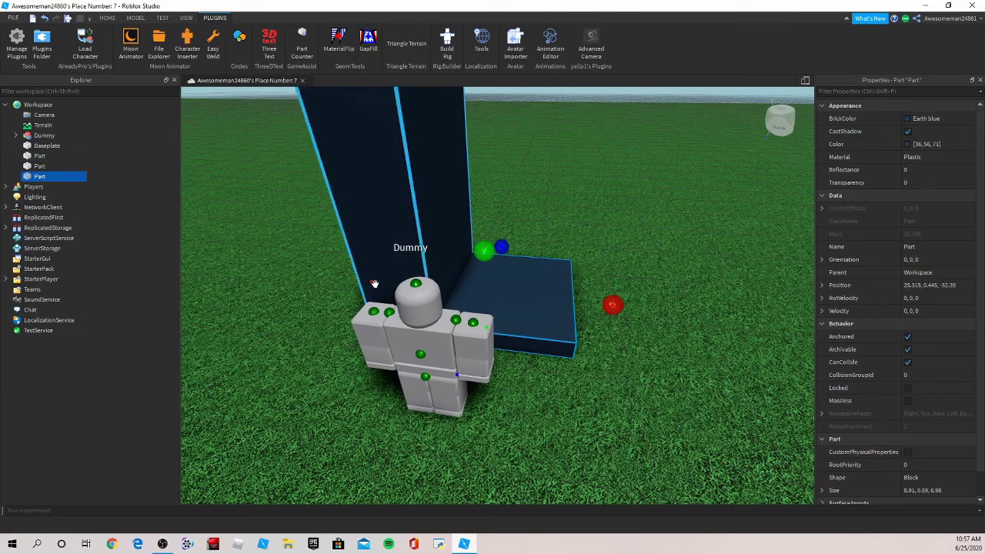
drag(370, 282, 529, 289)
scroll(573, 91, down, 3)
drag(573, 262, 559, 121)
scroll(560, 143, down, 2)
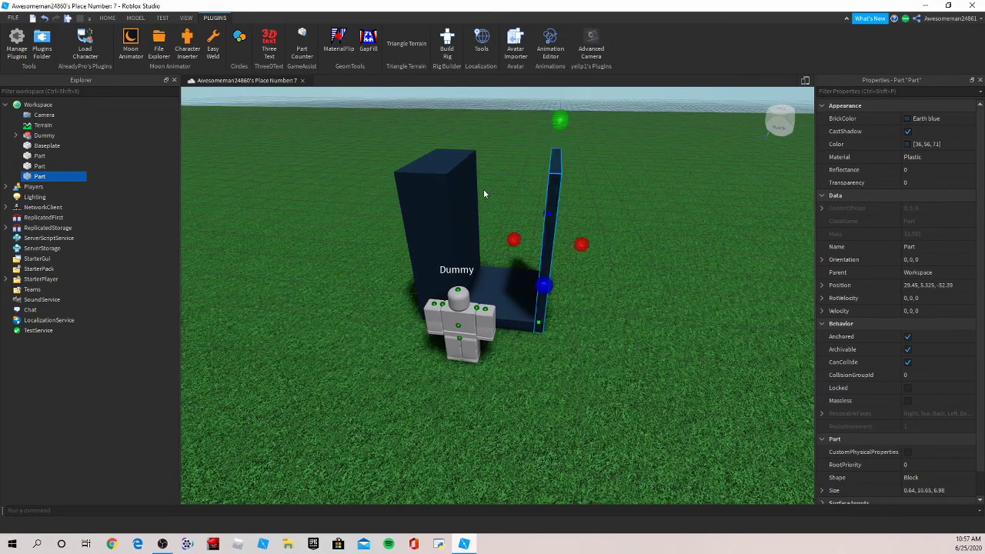
Step: Duplicate the thick side block and reshape the copy into a top panel about 8.89 × 0.83 × 6.98 studs spanning both walls
click(483, 194)
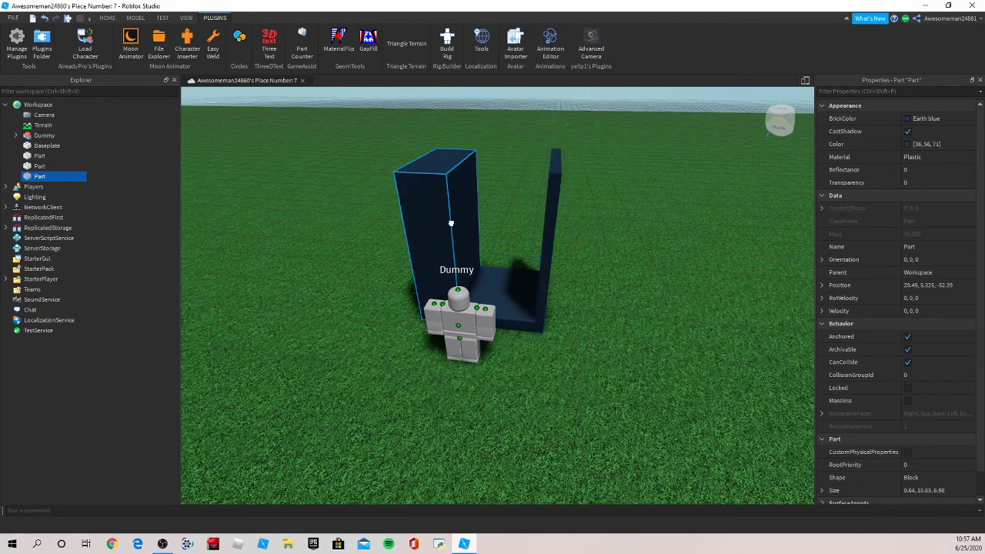
right_drag(483, 194, 493, 274)
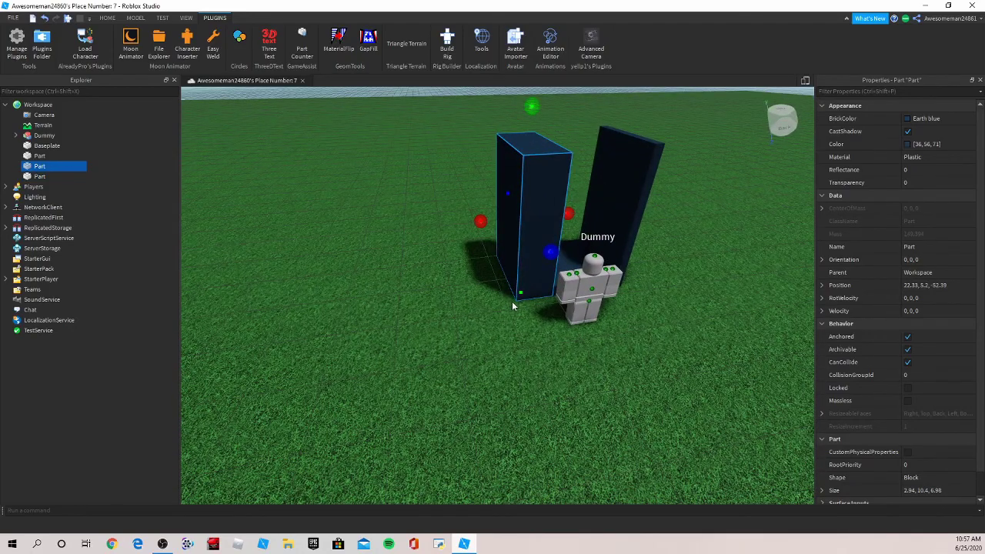
key(ctrl+d)
drag(520, 293, 523, 125)
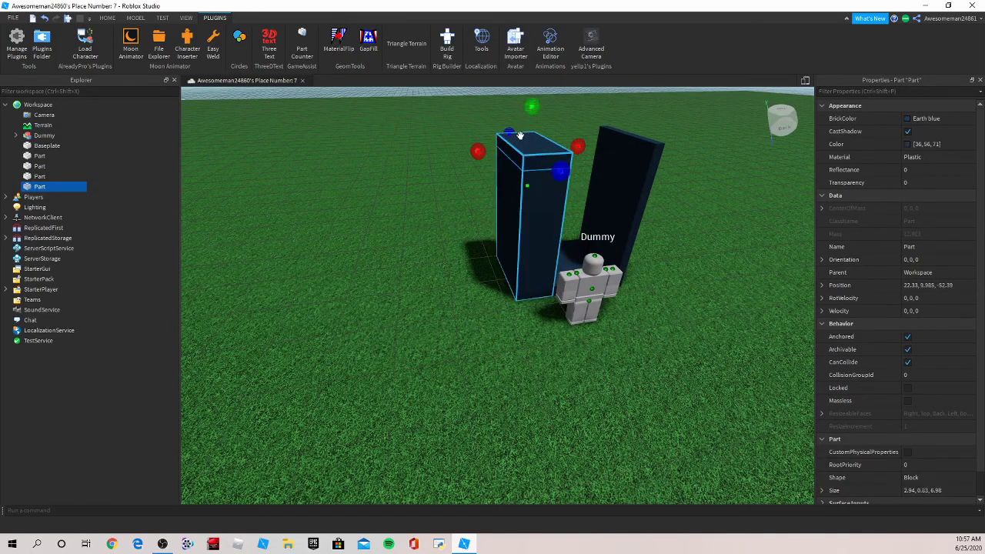
drag(573, 145, 589, 131)
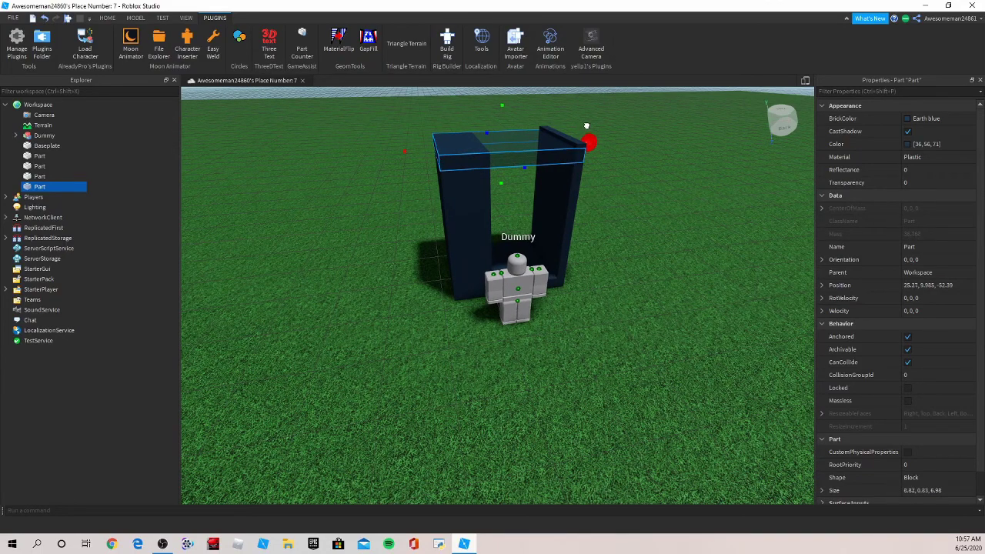
drag(586, 125, 587, 126)
key(d)
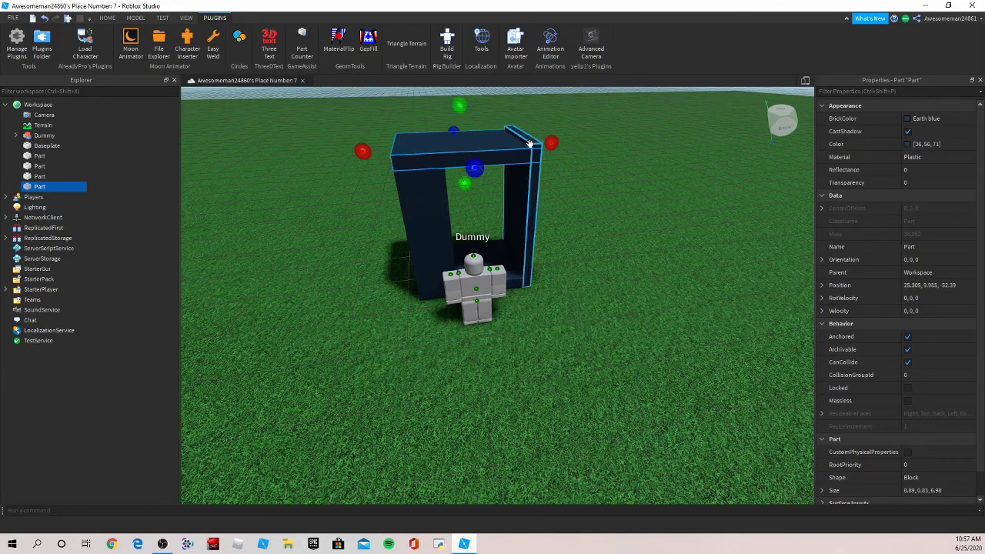
Step: Shorten the thin wall to about 10.06 studs high so it ends beneath the top panel
click(532, 153)
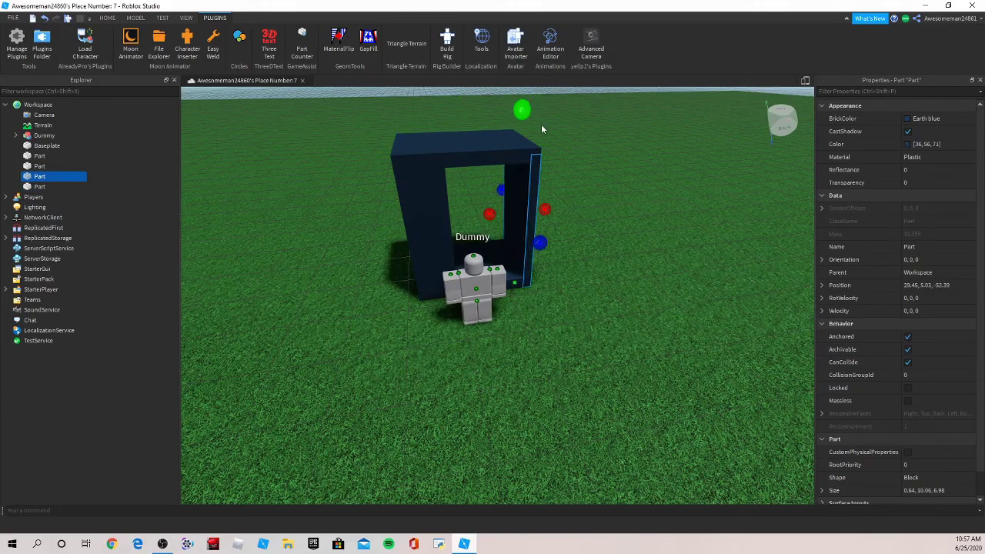
click(541, 126)
right_drag(530, 209, 521, 215)
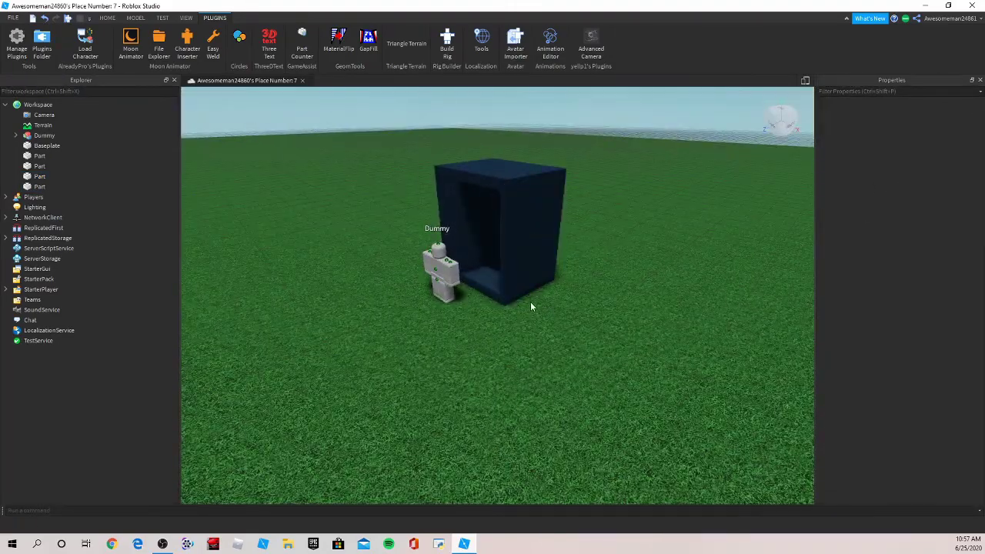
Step: Duplicate the thick side block and reshape the copy into a back panel about 8.83 × 10.4 × 0.56 studs closing the rear opening
key(a)
right_drag(487, 309, 495, 327)
key(d)
click(464, 234)
key(a)
key(a)
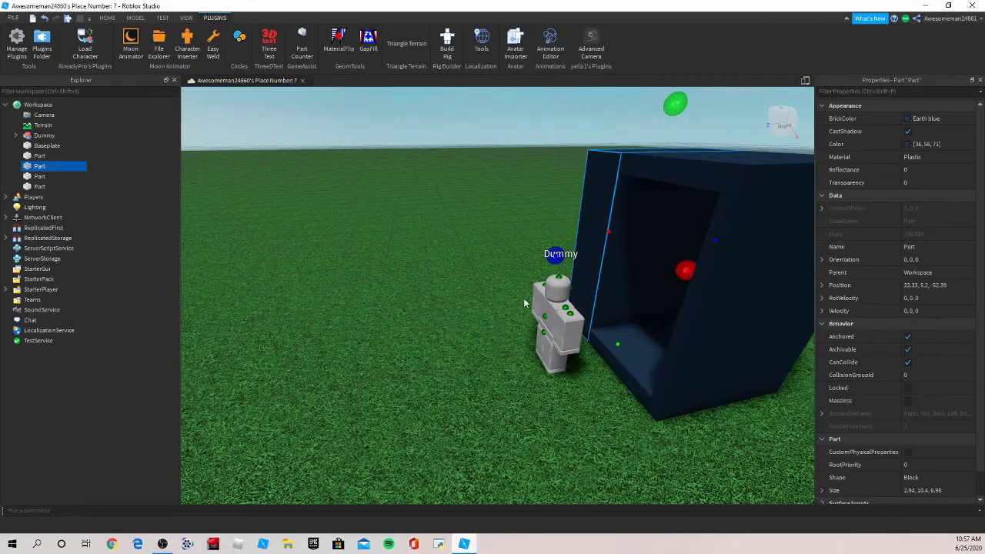
key(ctrl+v)
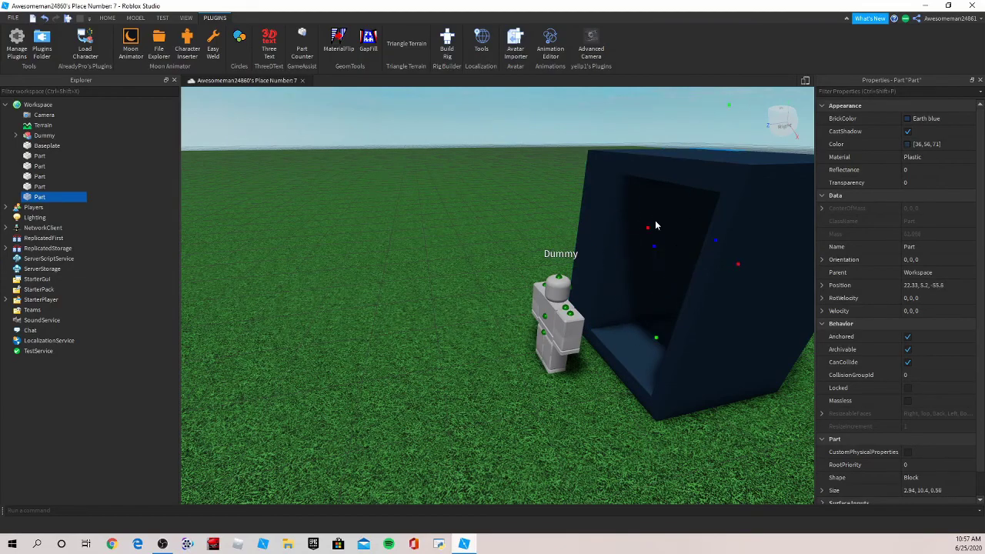
key(d)
right_drag(620, 252, 620, 251)
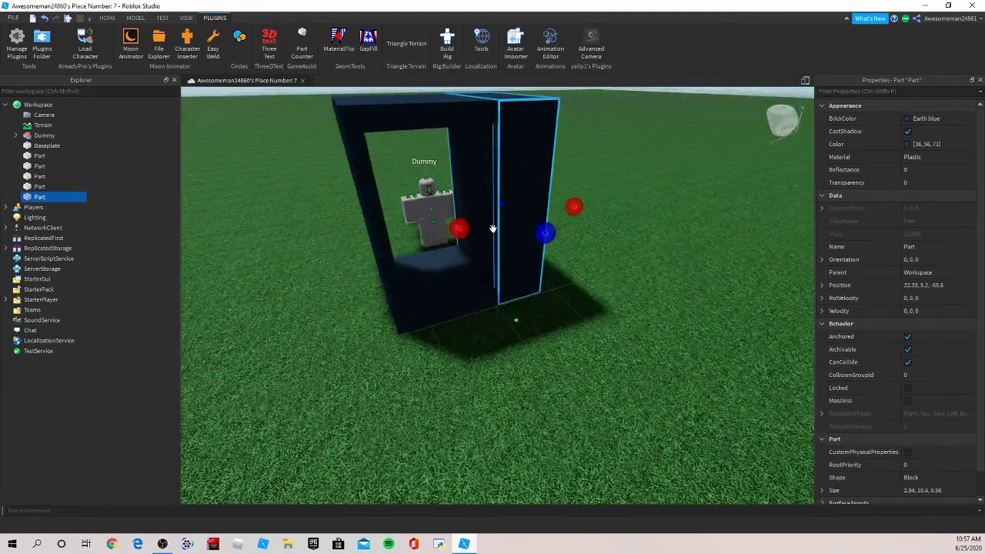
drag(460, 223, 325, 253)
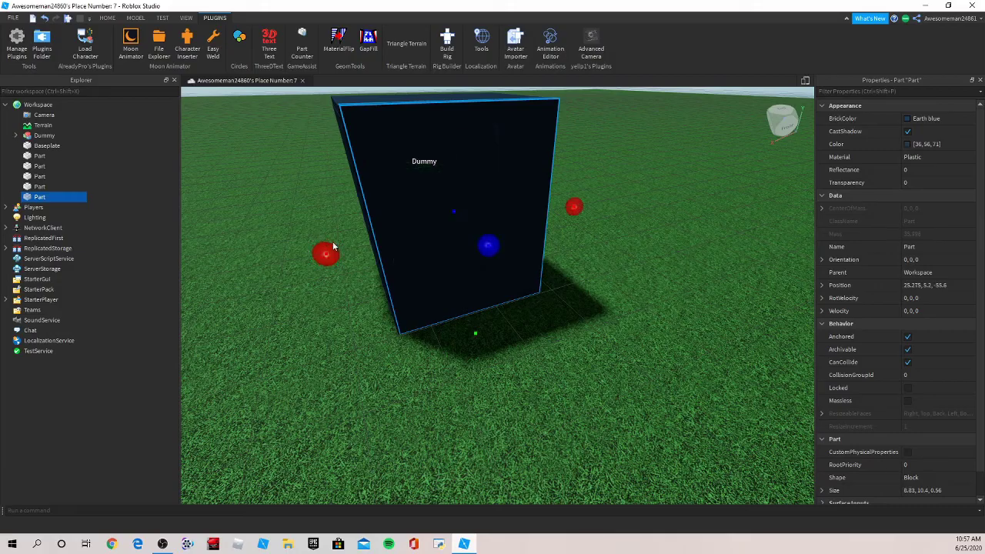
Step: Delete the dummy standing in front of the hollow box
right_drag(326, 253, 515, 364)
click(373, 371)
right_drag(373, 371, 482, 353)
key(a)
key(w)
key(d)
drag(452, 365, 124, 424)
key(Delete)
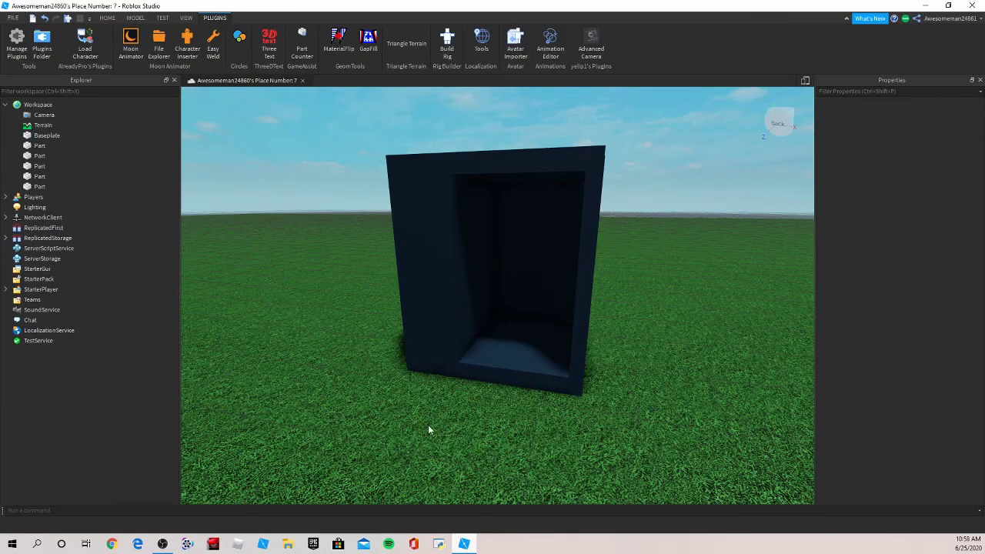
Step: Examine the hollow box's side walls, interior and five assembled panels from the front and above
right_drag(420, 411, 416, 418)
key(w)
key(s)
click(391, 310)
key(s)
right_drag(394, 310, 394, 310)
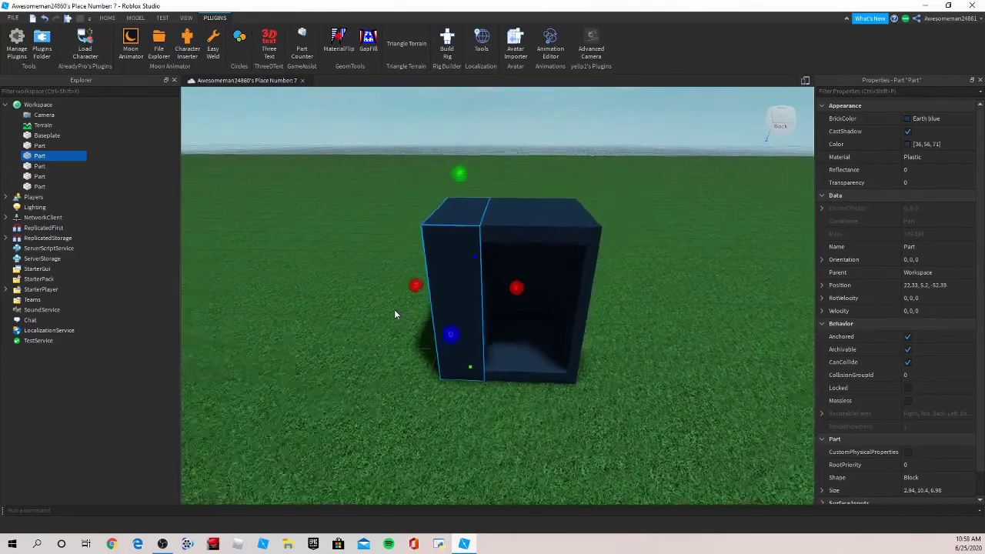
key(w)
key(d)
key(d)
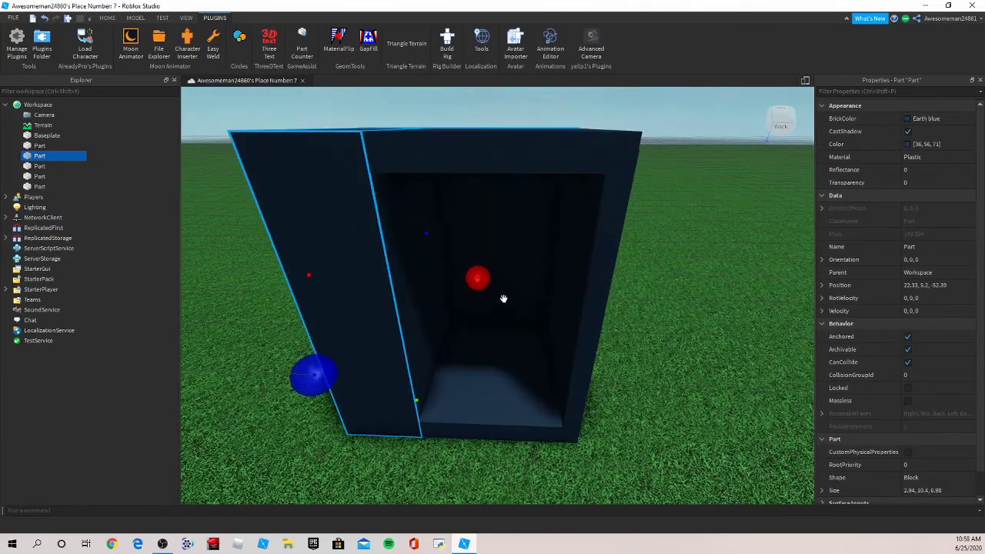
click(629, 377)
key(s)
right_drag(391, 260, 392, 260)
key(w)
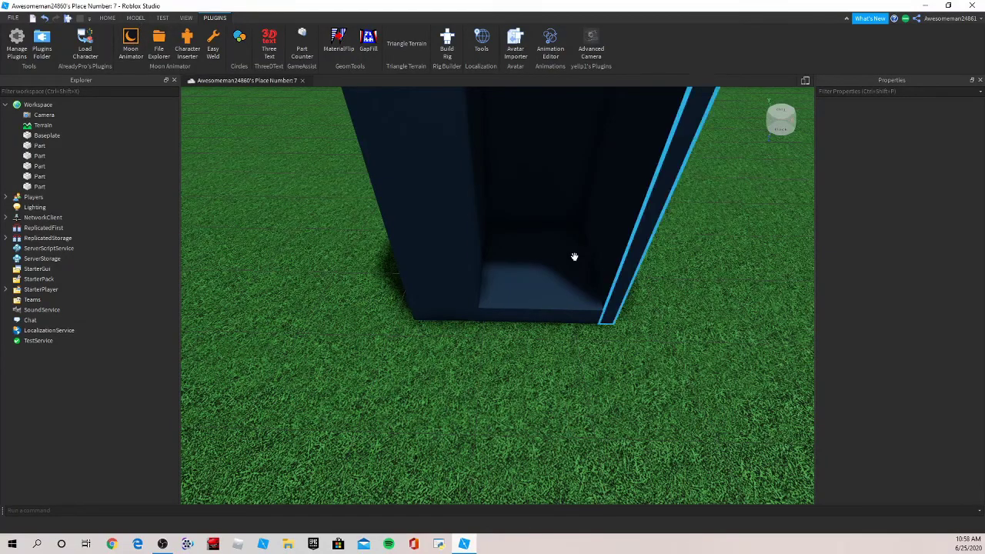
key(s)
drag(364, 152, 696, 481)
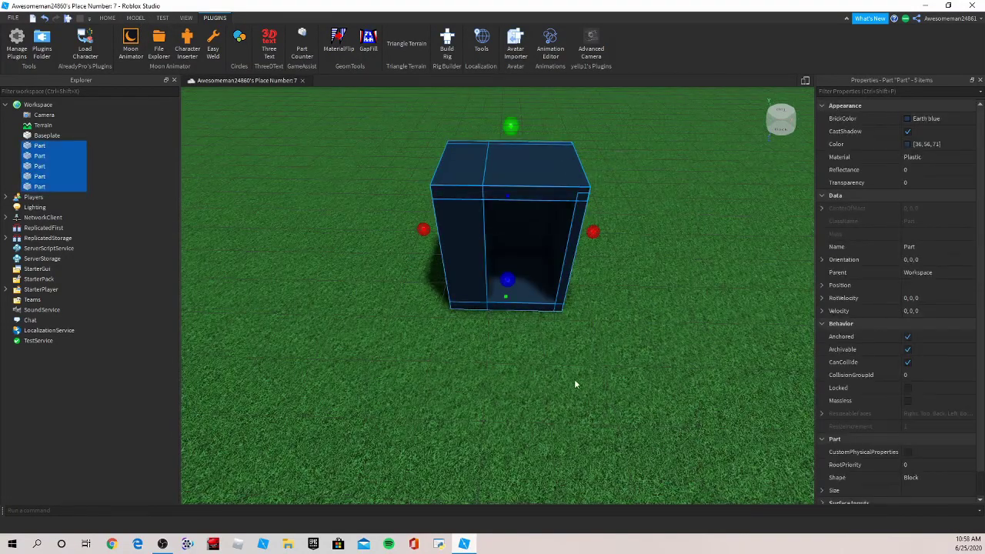
click(691, 279)
Step: Insert an R15 block rig dummy on the open grass beside the box as a size reference
mouse_move(568, 364)
right_down()
mouse_move(560, 367)
mouse_move(568, 363)
right_up()
key(a)
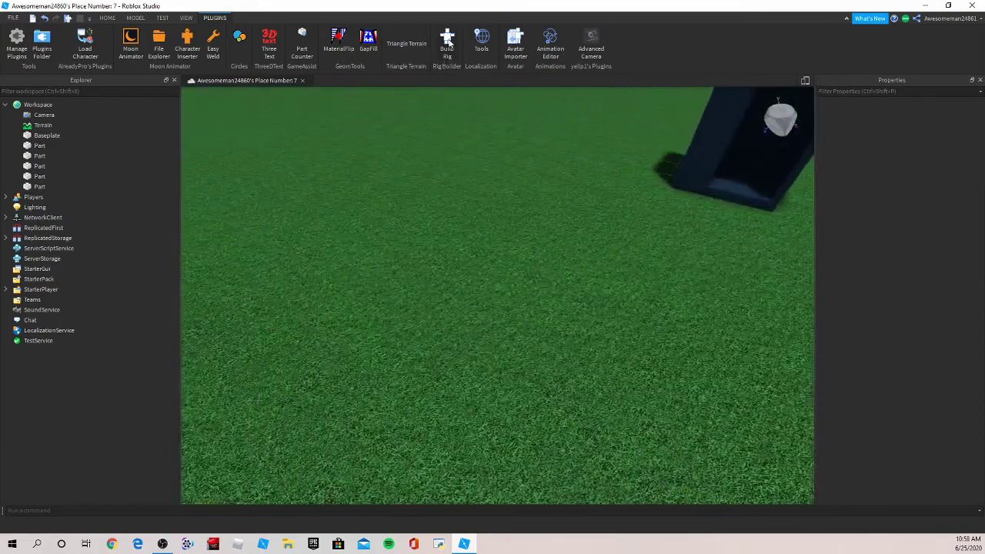
click(447, 44)
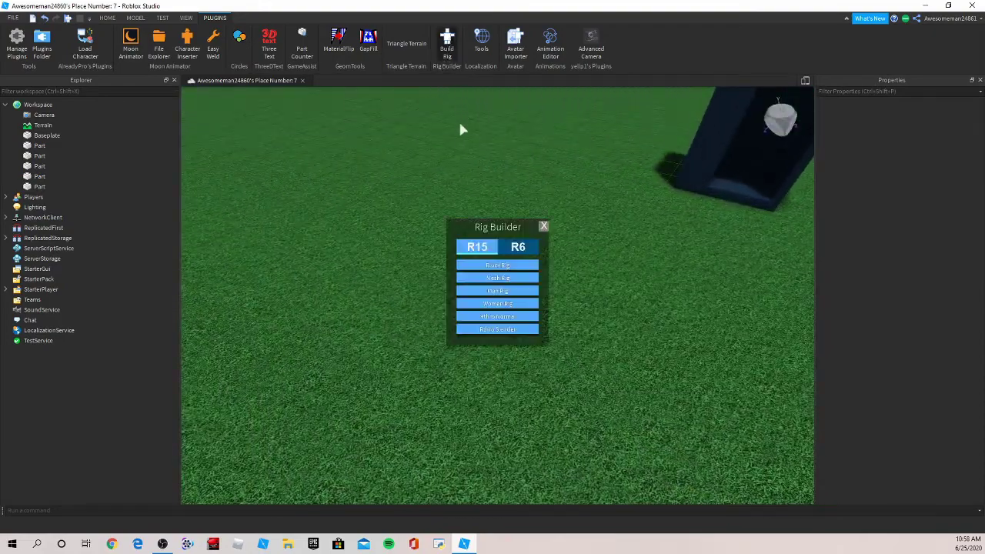
click(485, 265)
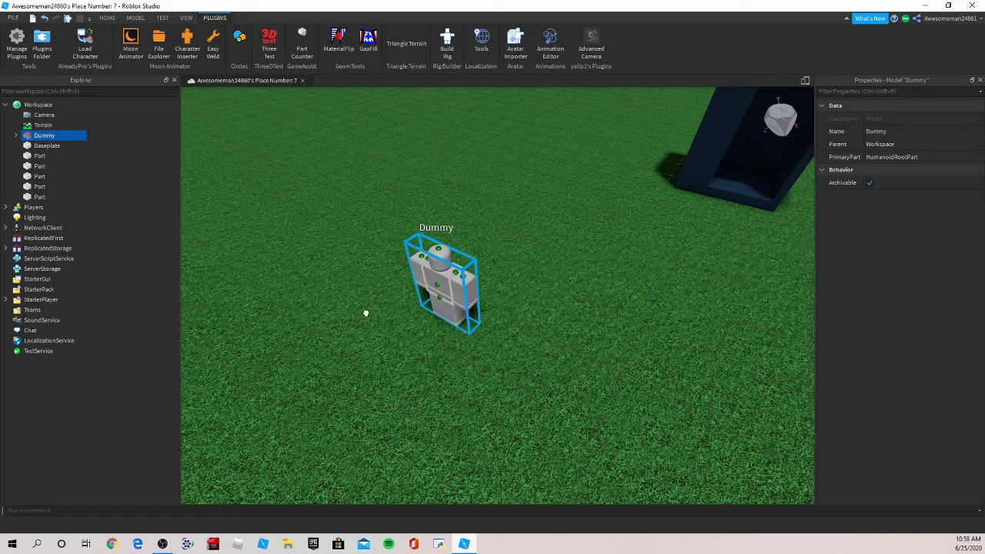
key(f)
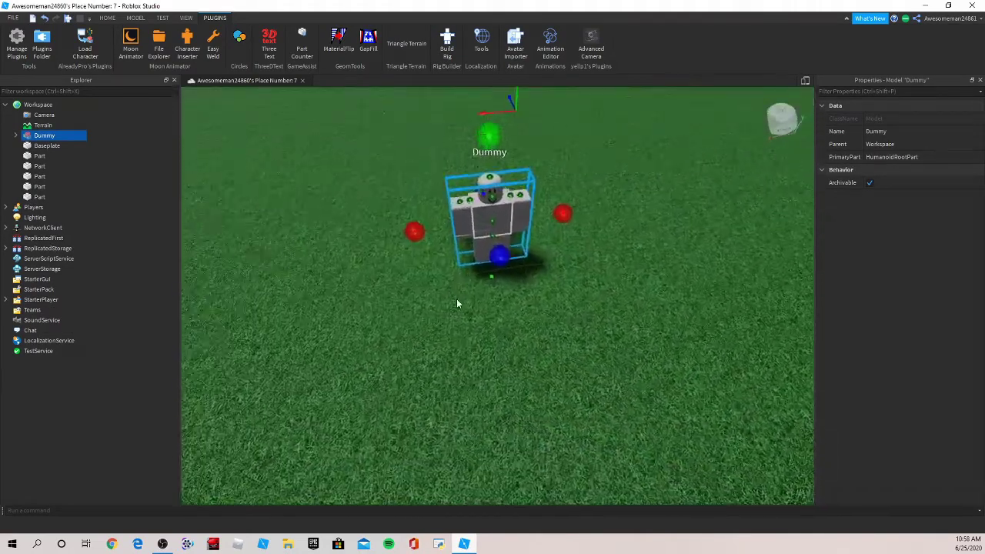
right_drag(456, 298, 456, 297)
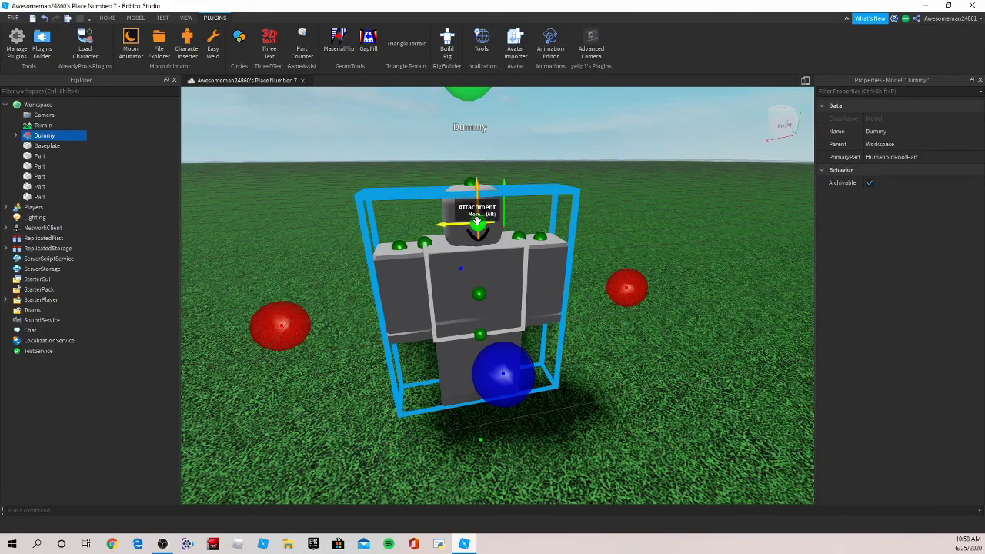
click(477, 222)
click(770, 390)
scroll(651, 411, down, 3)
right_drag(652, 415, 651, 410)
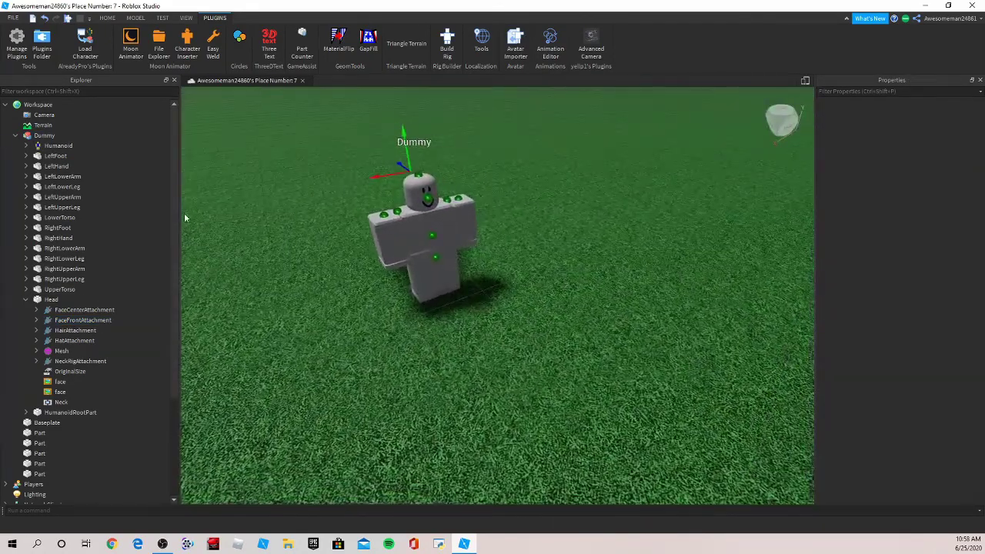
Step: Insert a cylinder part and place it on the ground in front of the dummy
click(114, 19)
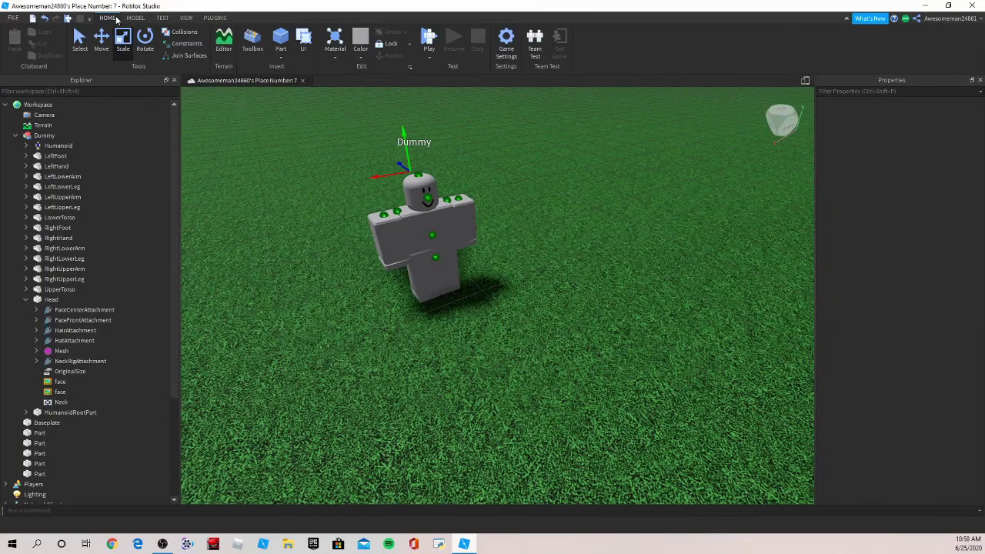
click(282, 58)
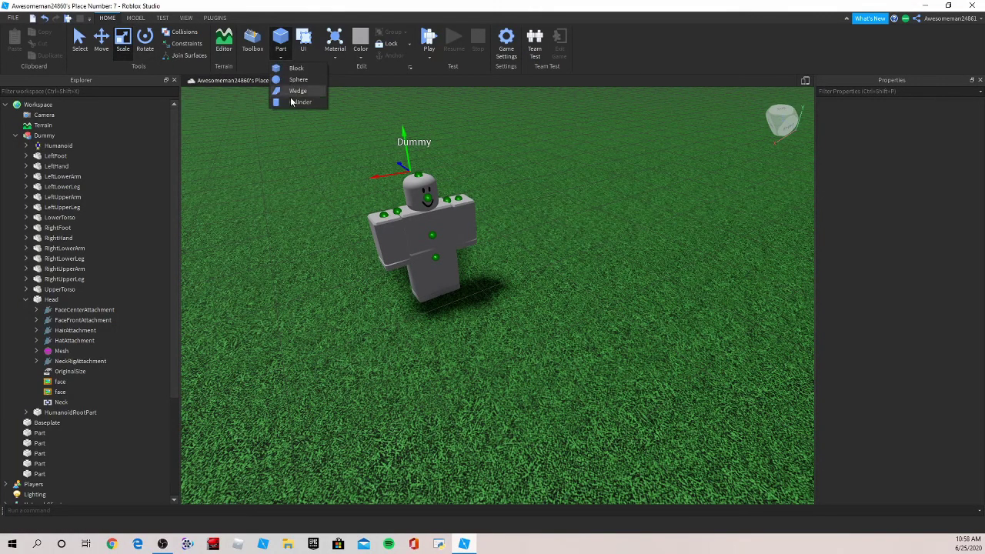
click(296, 102)
drag(478, 293, 439, 331)
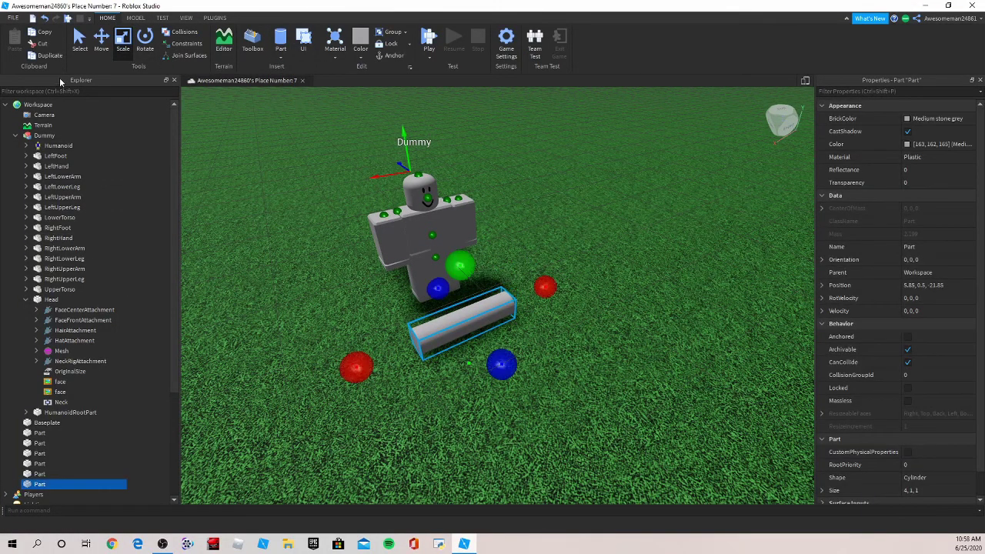
Step: Rotate the cylinder 90 degrees to stand upright and scale it down to about 1.33 × 1 × 0.9 studs
click(103, 46)
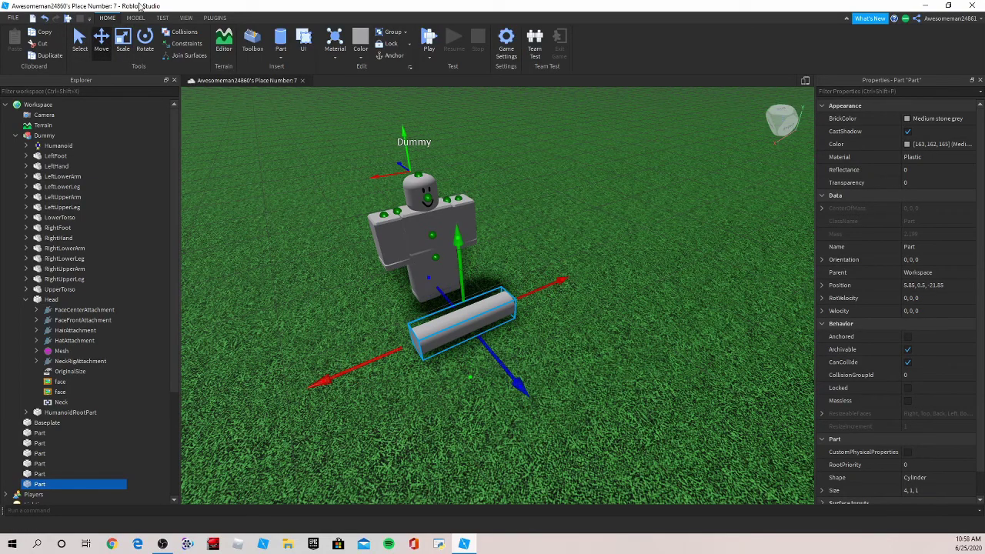
click(122, 37)
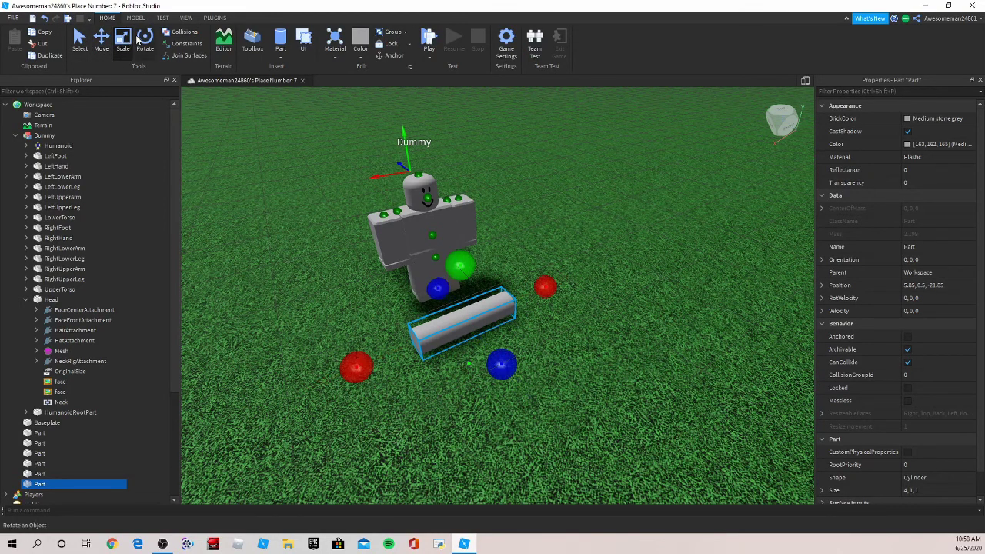
click(139, 40)
drag(457, 220, 628, 255)
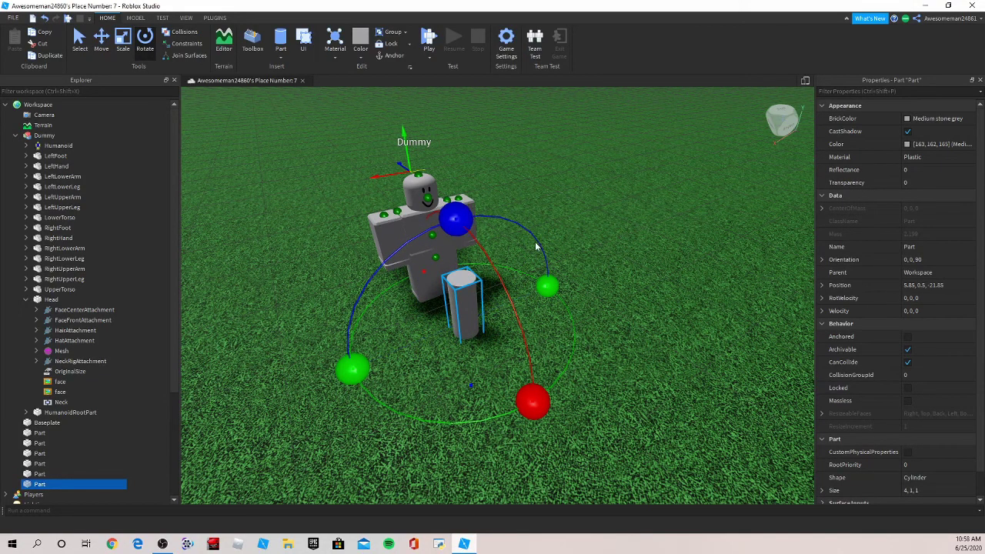
click(123, 40)
drag(443, 370, 484, 332)
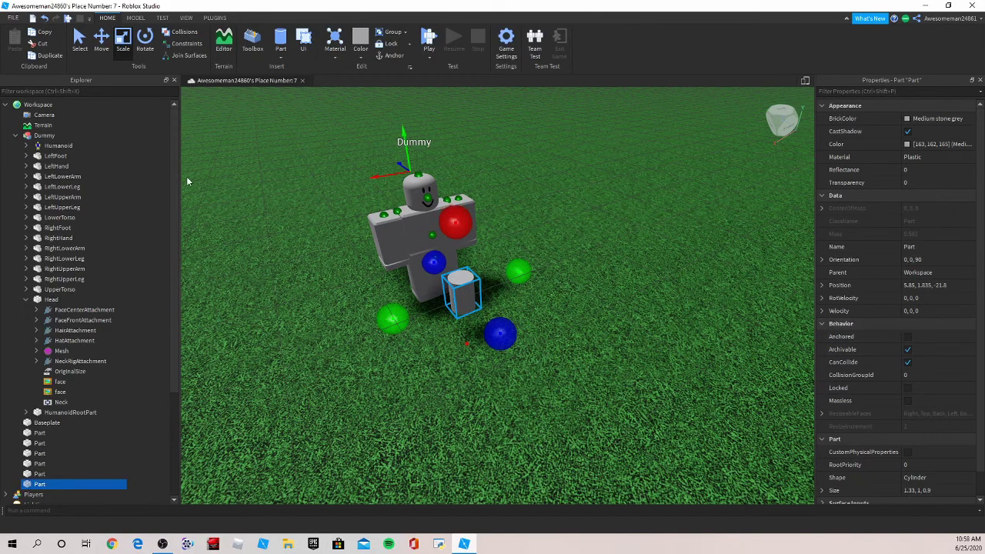
Step: Move the cylinder to the dummy's right hand, at about 7.33, 2.505, -19.79
click(103, 51)
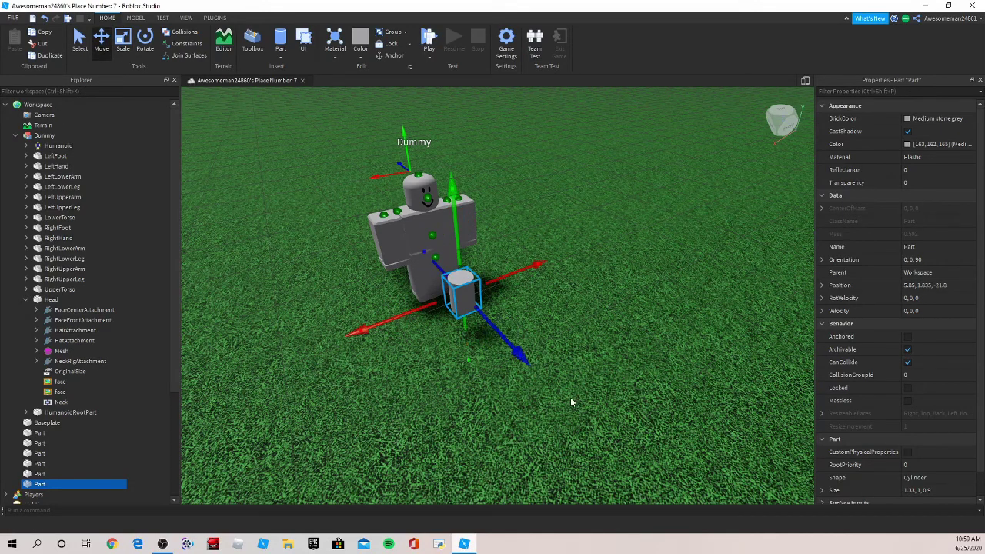
drag(514, 350, 484, 315)
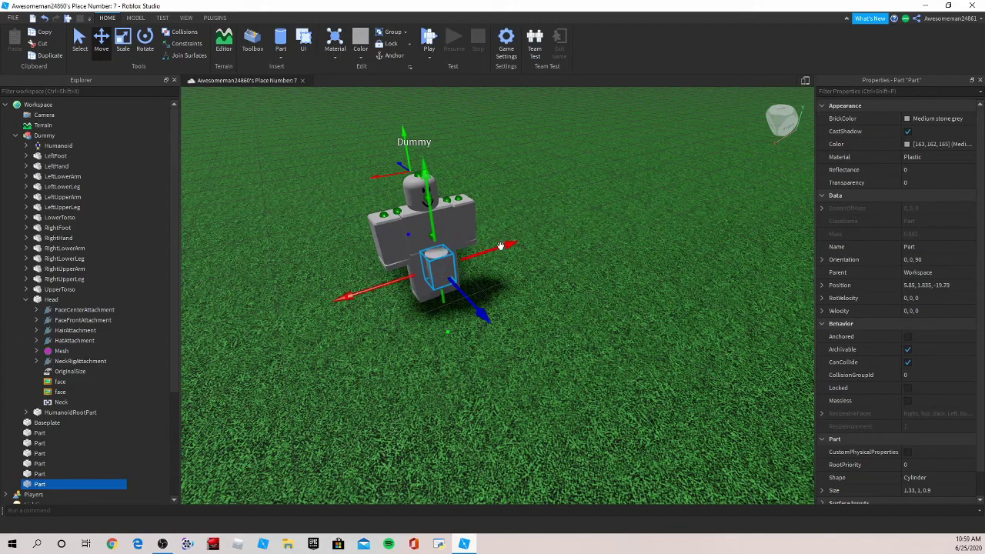
drag(500, 245, 469, 252)
drag(395, 243, 384, 225)
right_drag(378, 235, 378, 234)
key(w)
key(d)
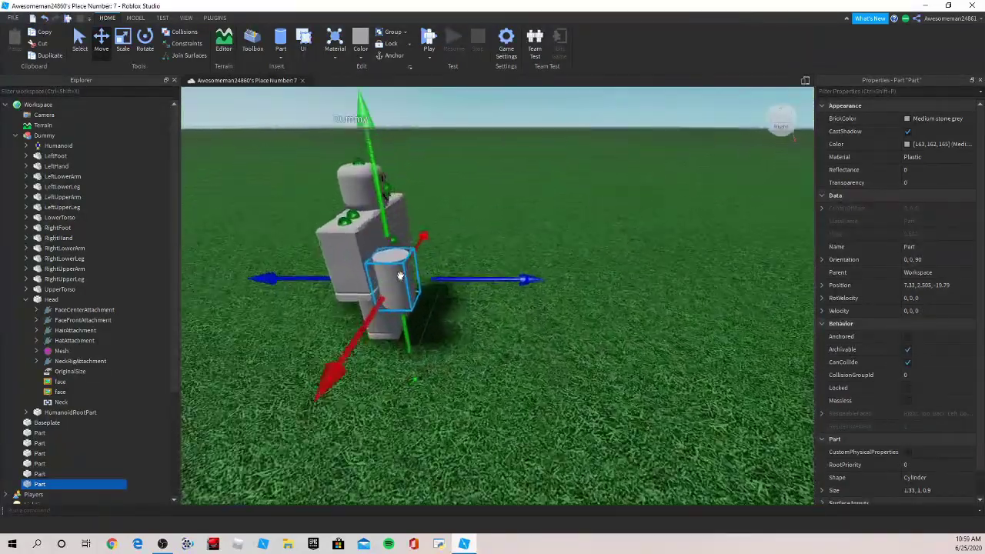
click(388, 396)
scroll(388, 396, down, 1)
Step: Set the cylinder's BrickColor to Really red
click(291, 288)
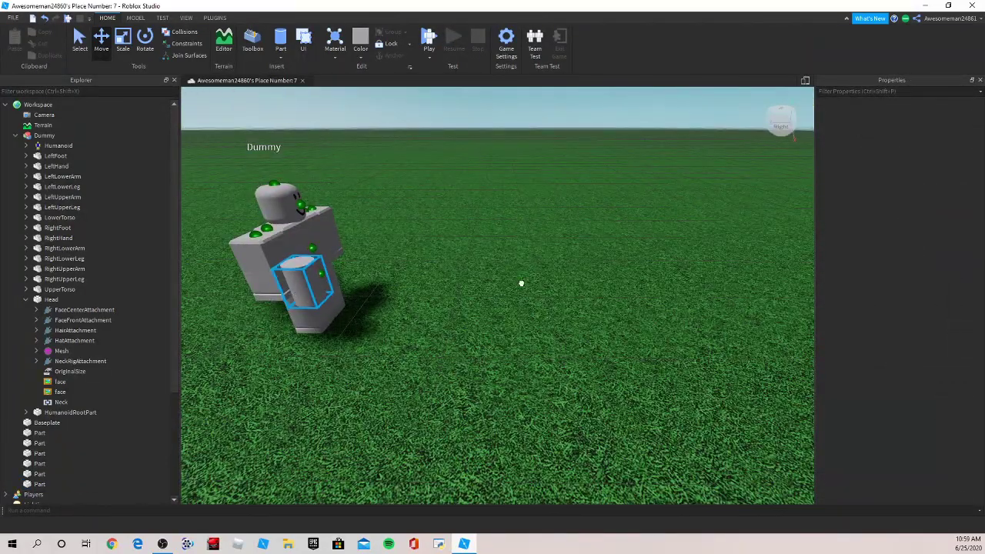
click(933, 118)
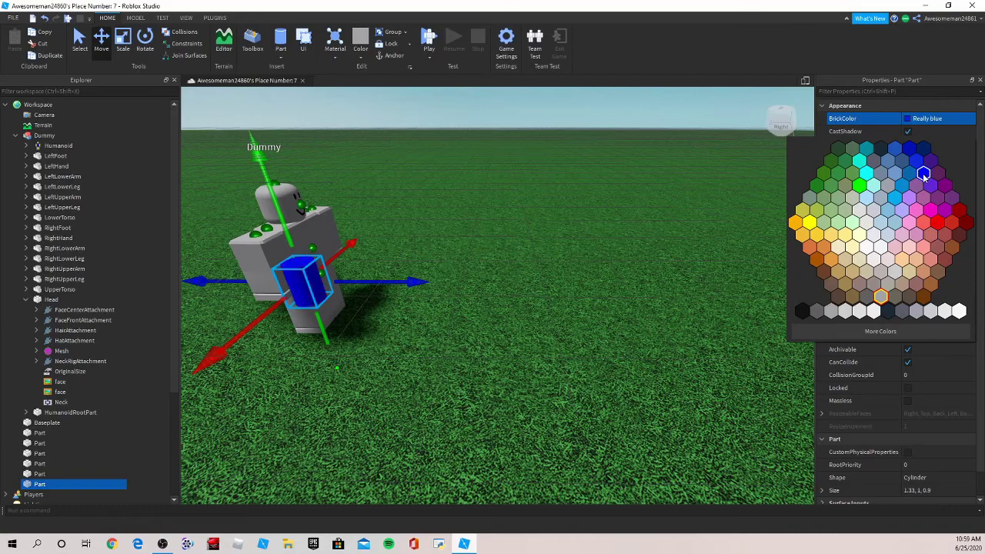
click(936, 222)
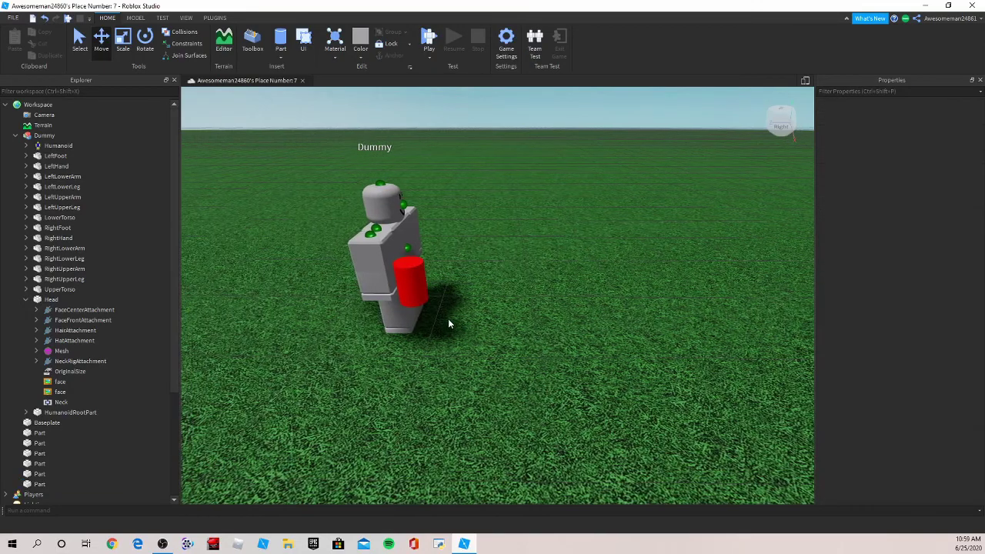
Step: Move the red cylinder forward away from the dummy to about Z -21.59 and rename it Handle
scroll(448, 324, up, 3)
click(295, 278)
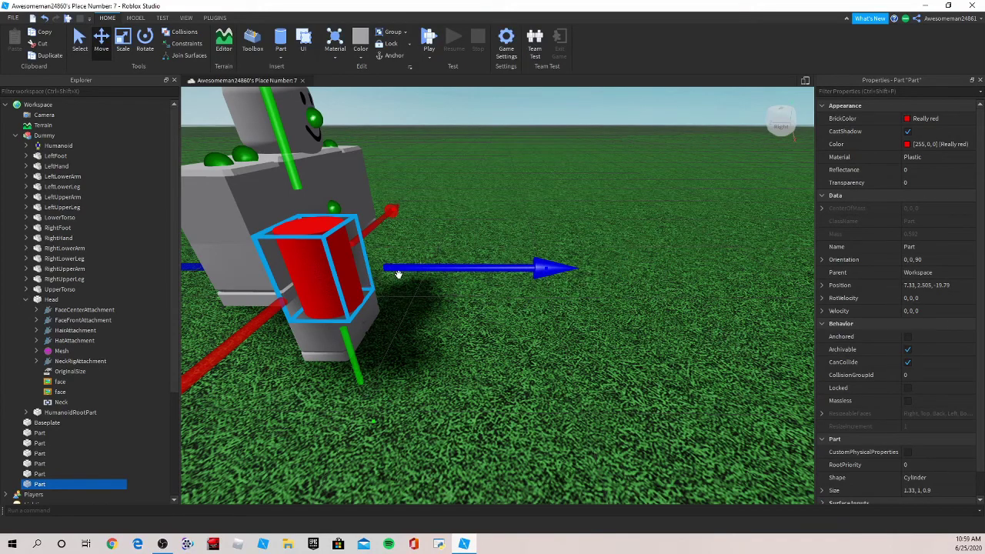
drag(398, 275, 523, 274)
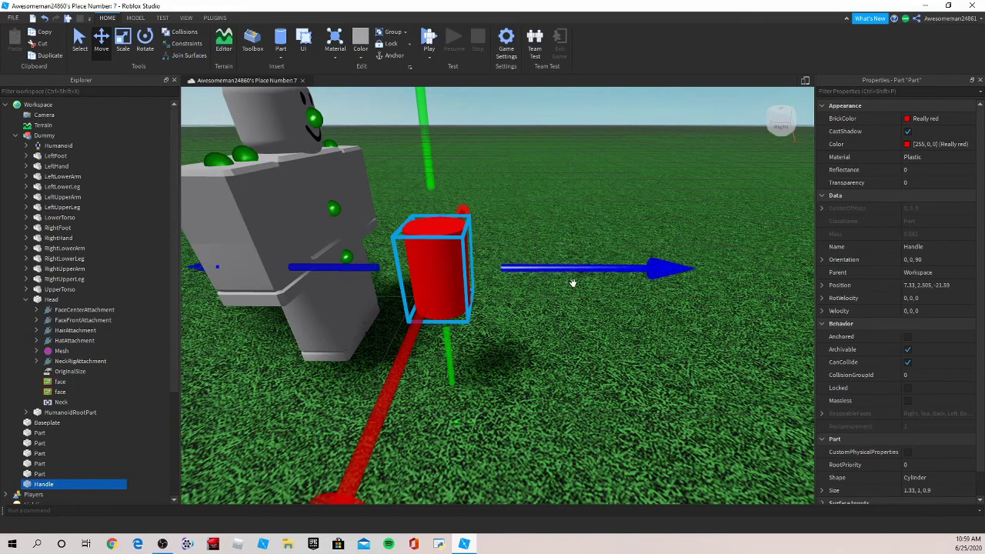
click(423, 416)
Step: Delete the dummy standing behind the red cylinder
scroll(489, 395, down, 5)
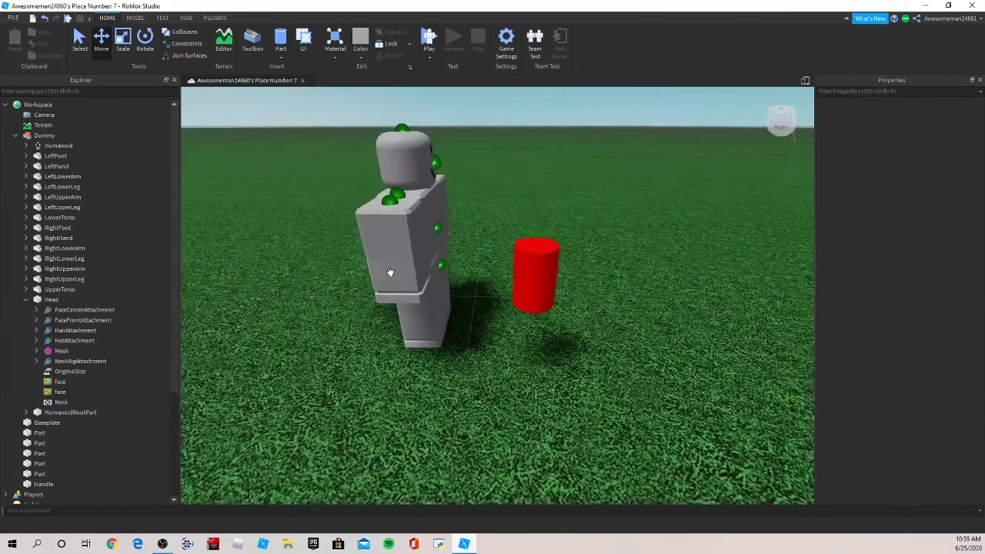
click(379, 319)
key(Delete)
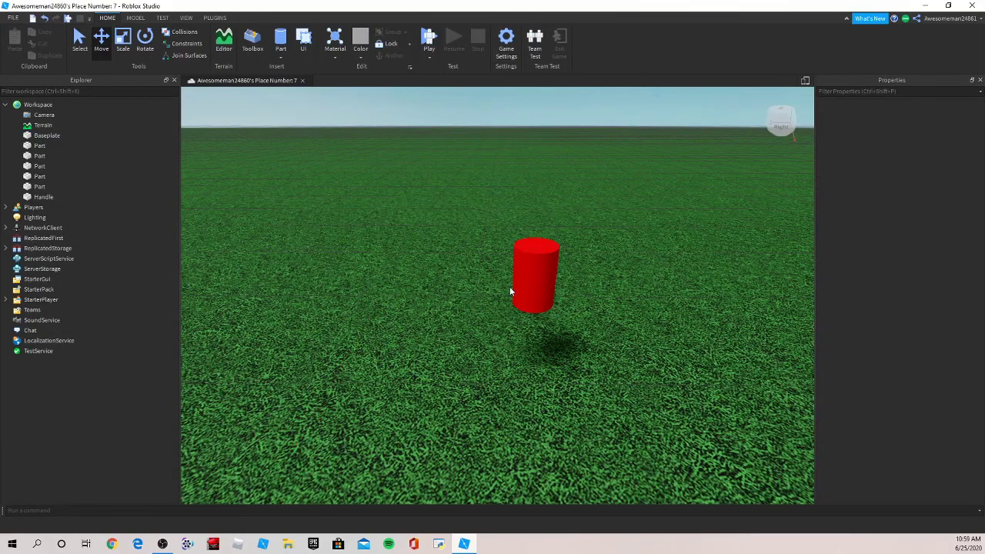
Step: Move the Handle cylinder across the grass to beside the dark blue box, at about 16.71, 2.505, -46.34
click(513, 290)
right_drag(405, 381, 384, 329)
scroll(377, 386, up, 3)
scroll(383, 329, down, 3)
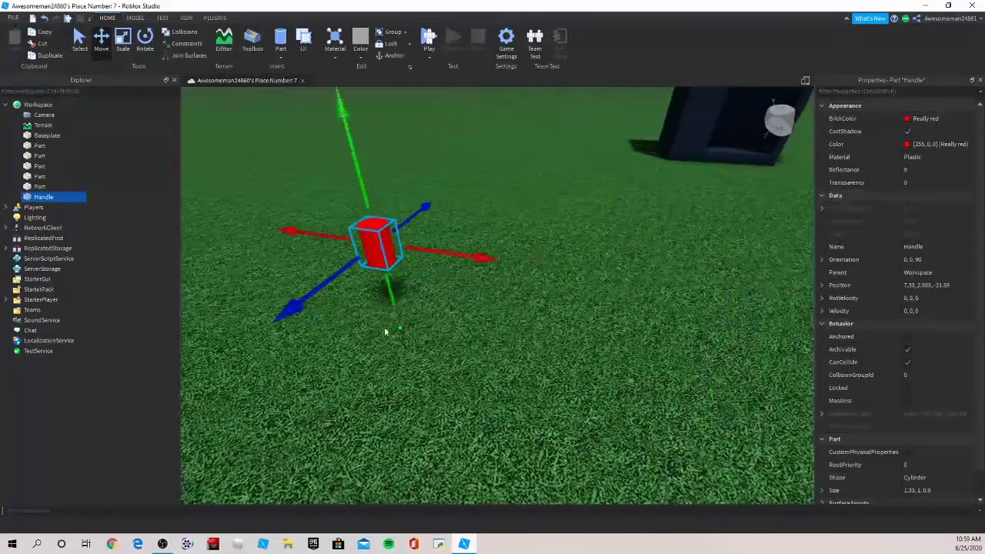
drag(441, 245, 614, 255)
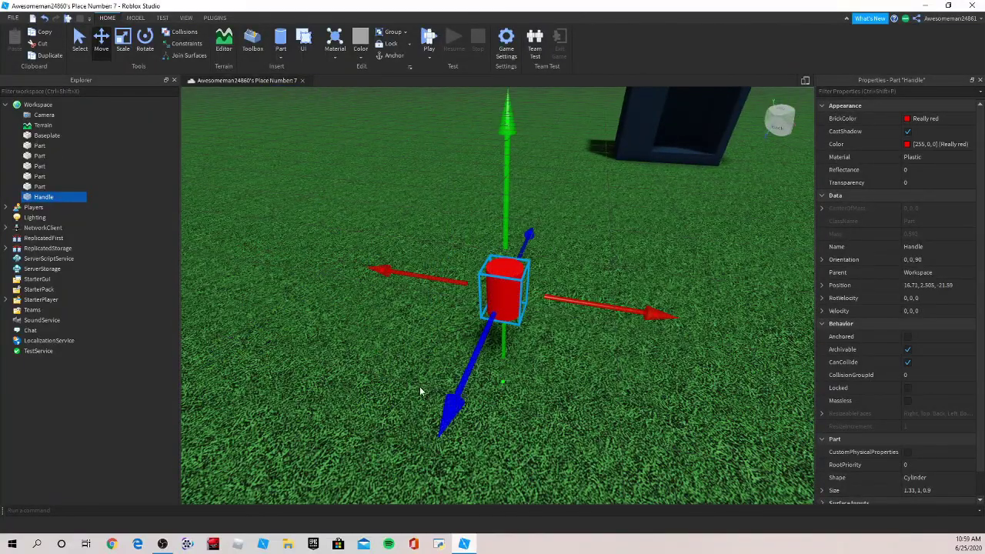
drag(462, 377, 540, 123)
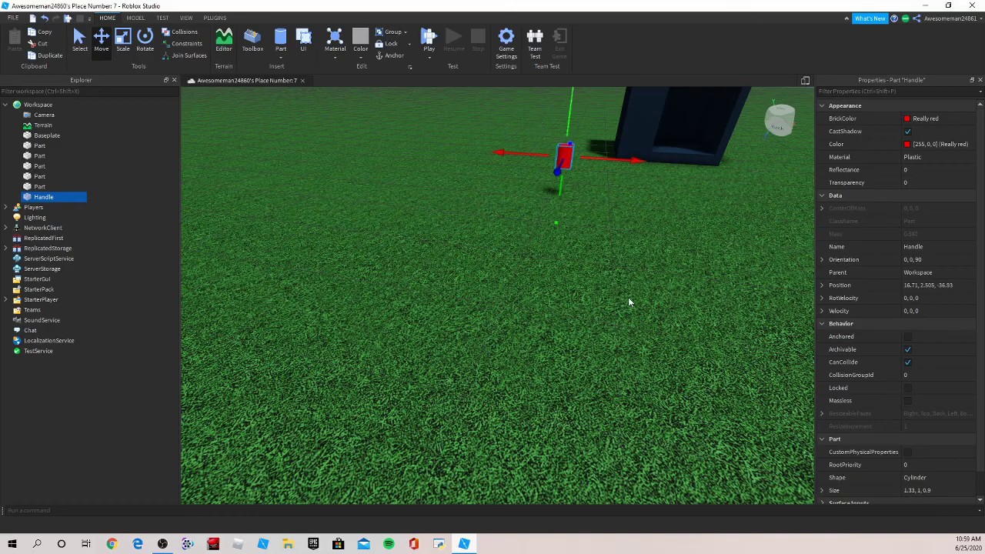
key(f)
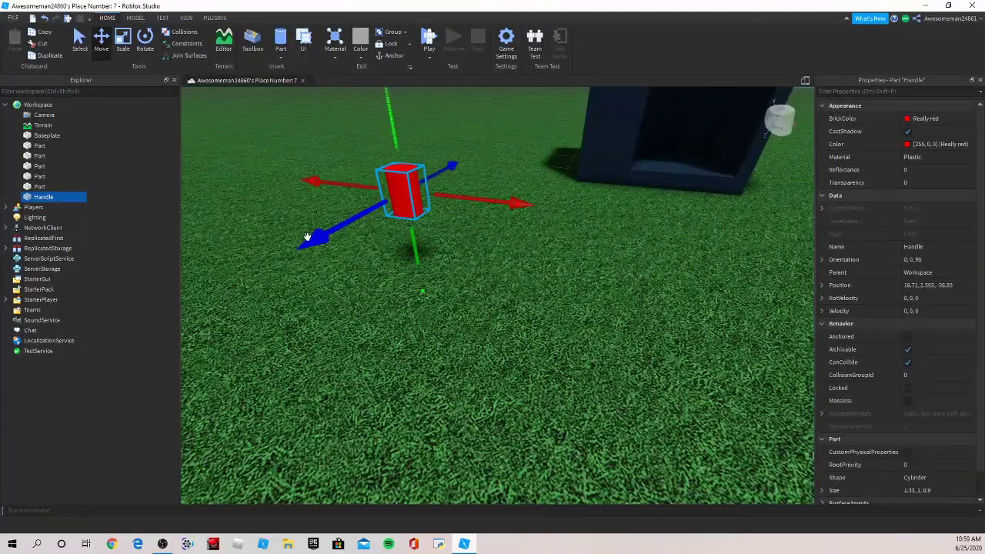
drag(306, 237, 471, 113)
click(627, 286)
right_drag(478, 352, 479, 293)
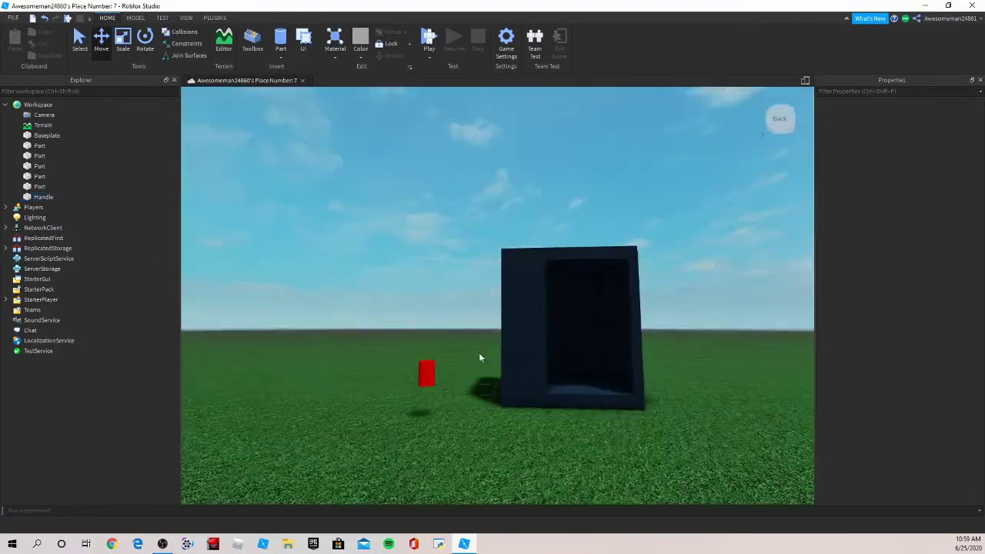
scroll(478, 353, up, 5)
right_drag(267, 376, 268, 431)
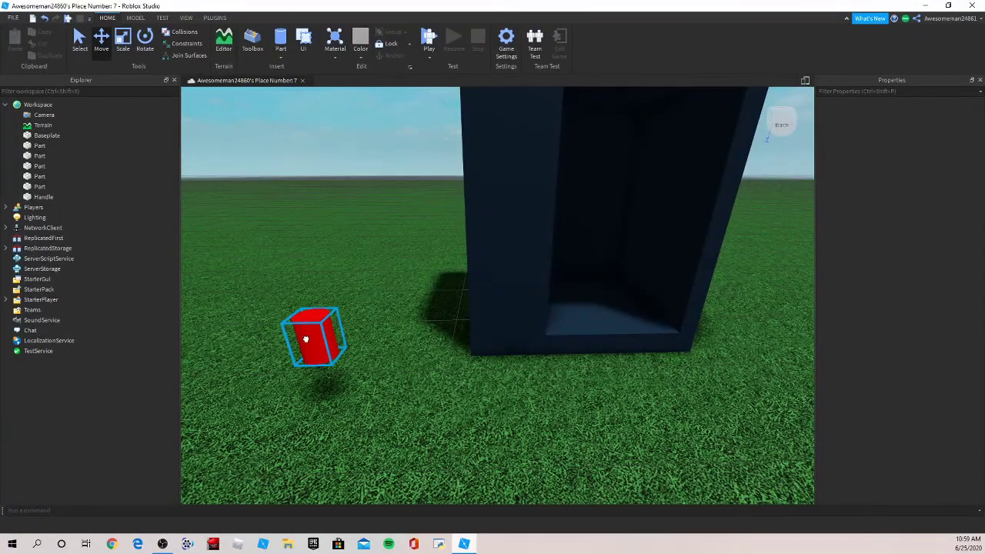
Step: Duplicate the Handle cylinder, name the copy Part and raise it to a Y position of about 5.69
click(305, 339)
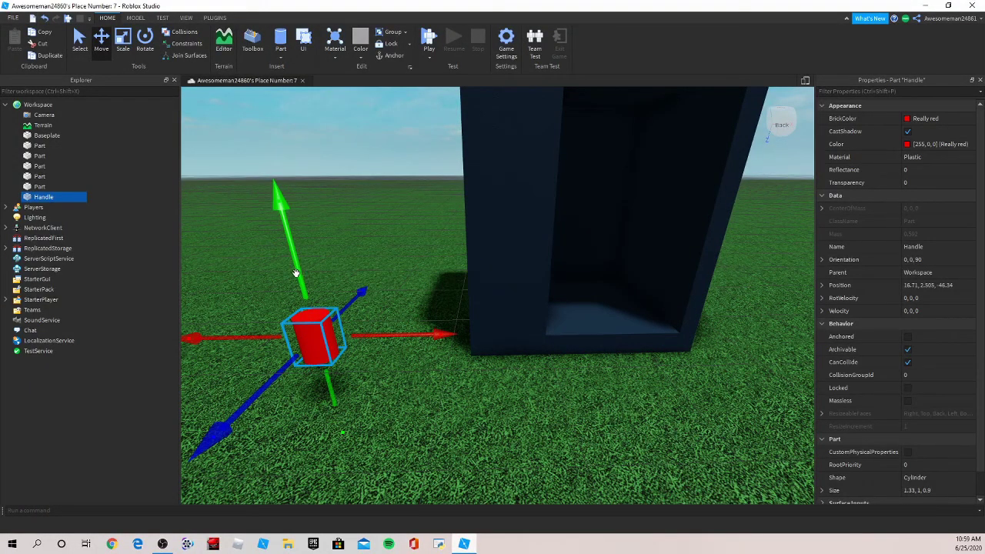
key(ctrl+d)
drag(296, 273, 213, 125)
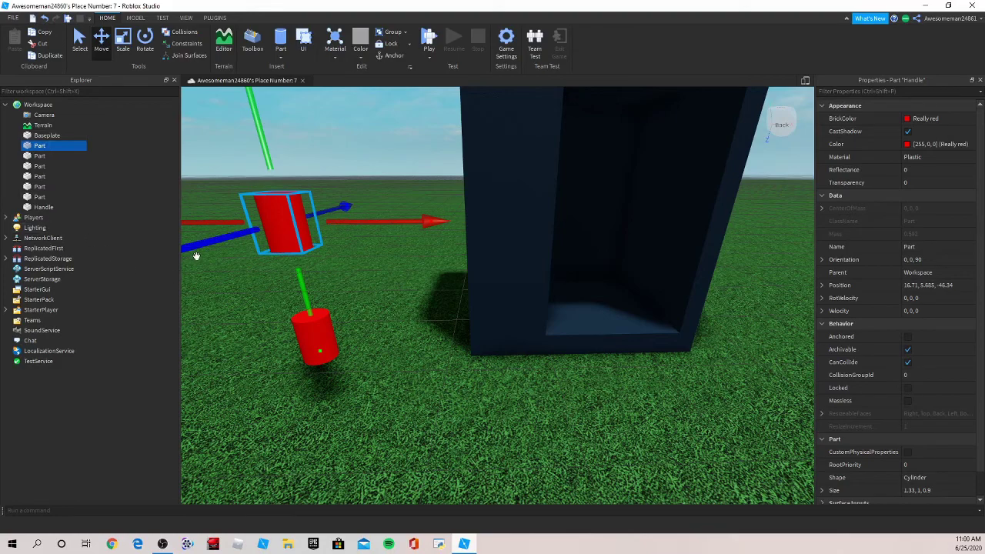
Step: Move the upper red cylinder copy back towards the side of the dark blue box, away from the Handle cylinder
drag(196, 256, 293, 259)
drag(279, 225, 368, 184)
click(512, 390)
Step: Insert a wedge, place it on the grass before the box opening at about 26.13, 0.5, -44.16, and anchor it
right_drag(493, 352, 493, 352)
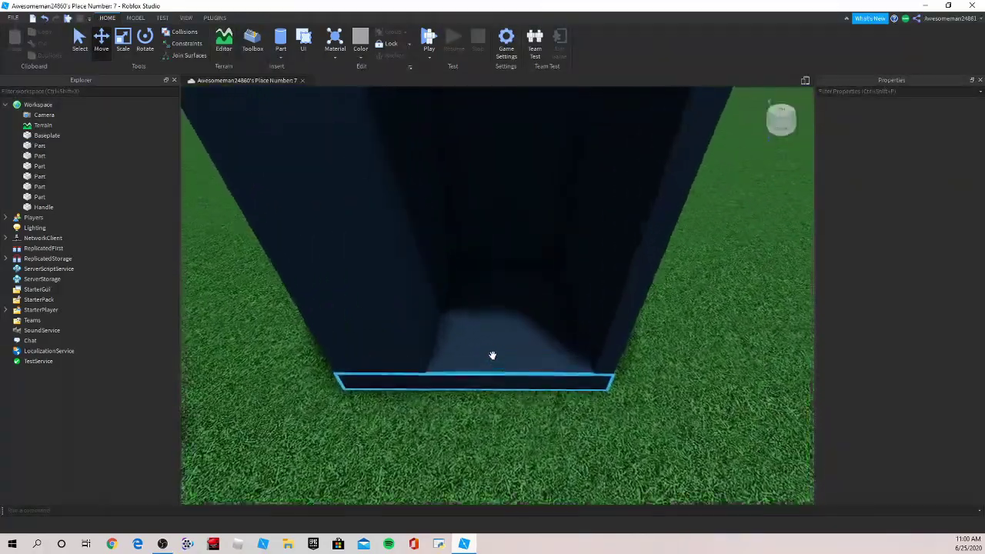
click(497, 355)
key(a)
key(d)
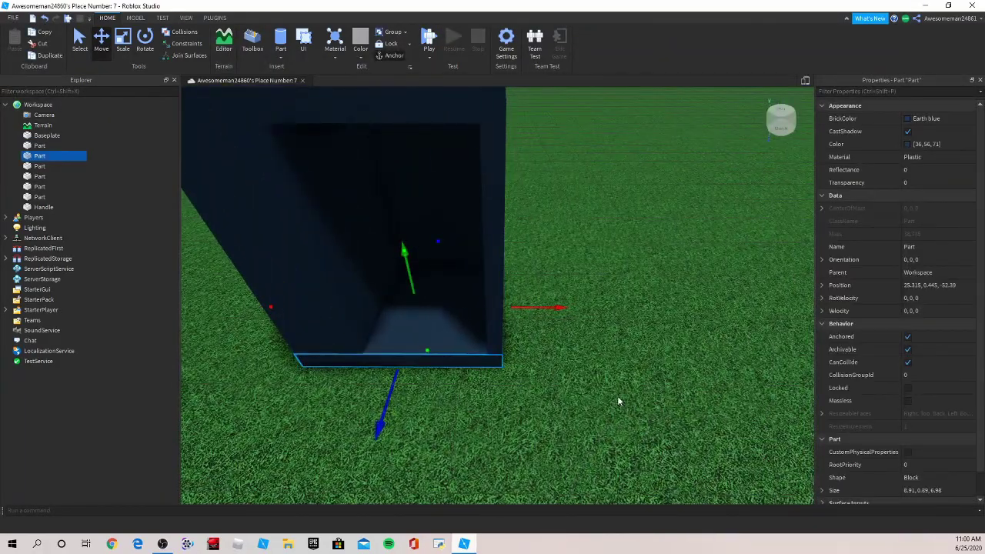
click(620, 402)
click(282, 58)
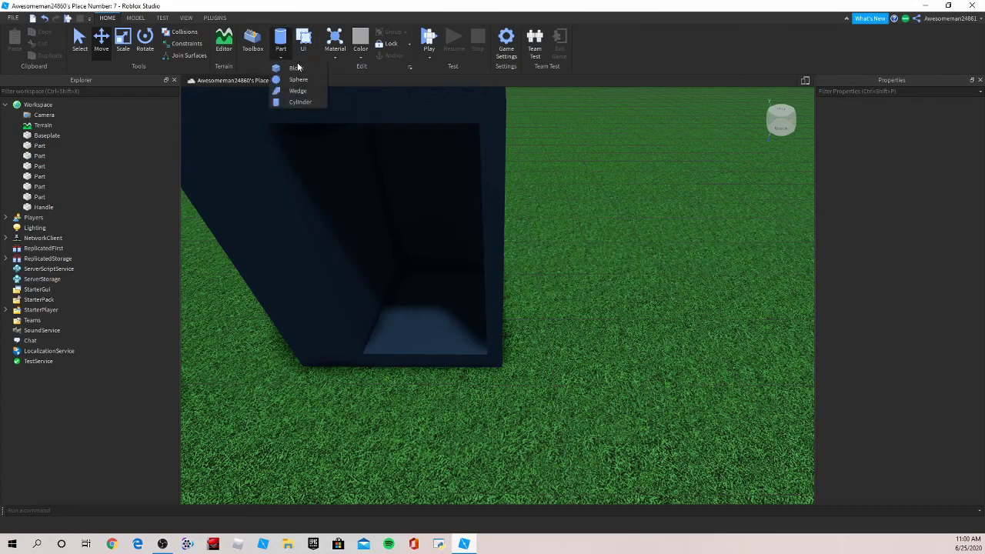
click(297, 91)
scroll(505, 298, down, 5)
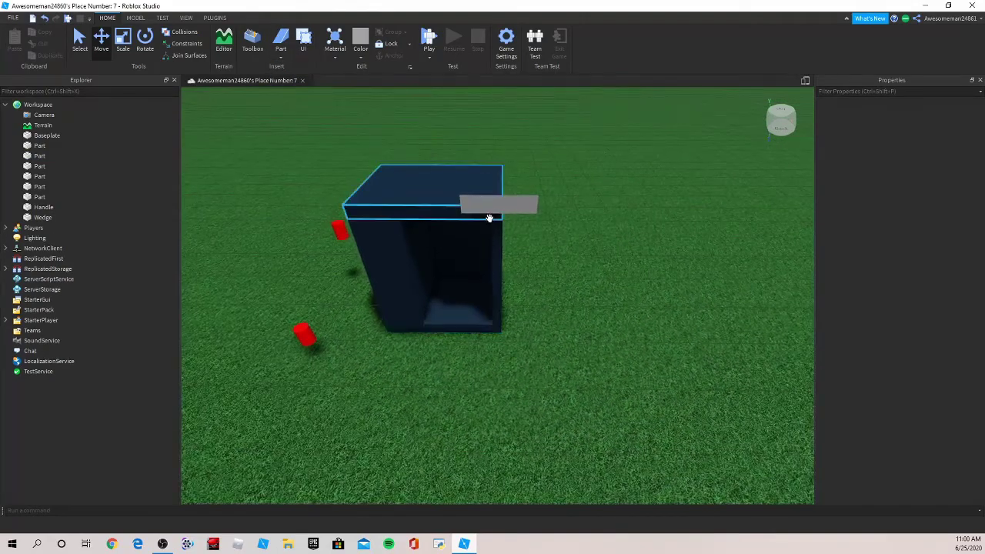
drag(492, 209, 437, 398)
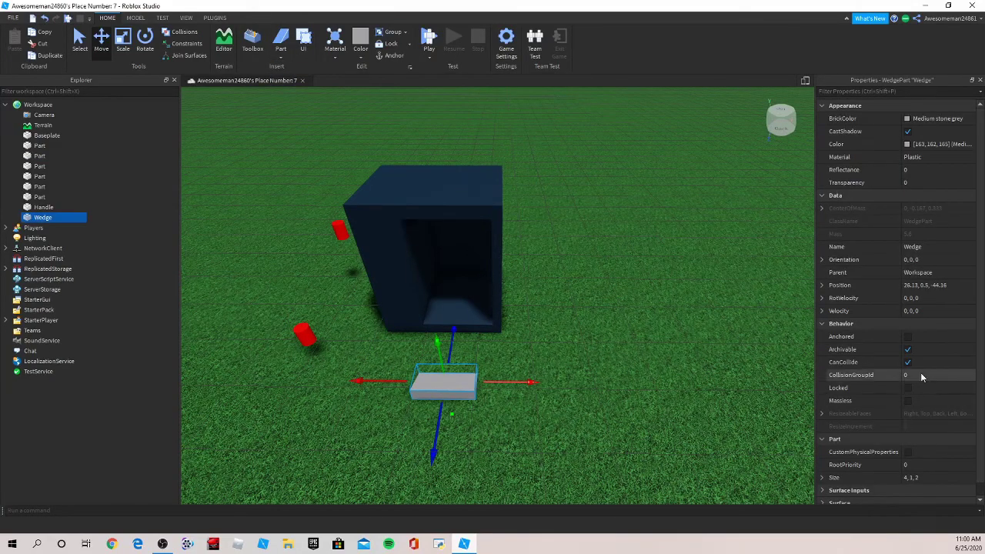
click(906, 337)
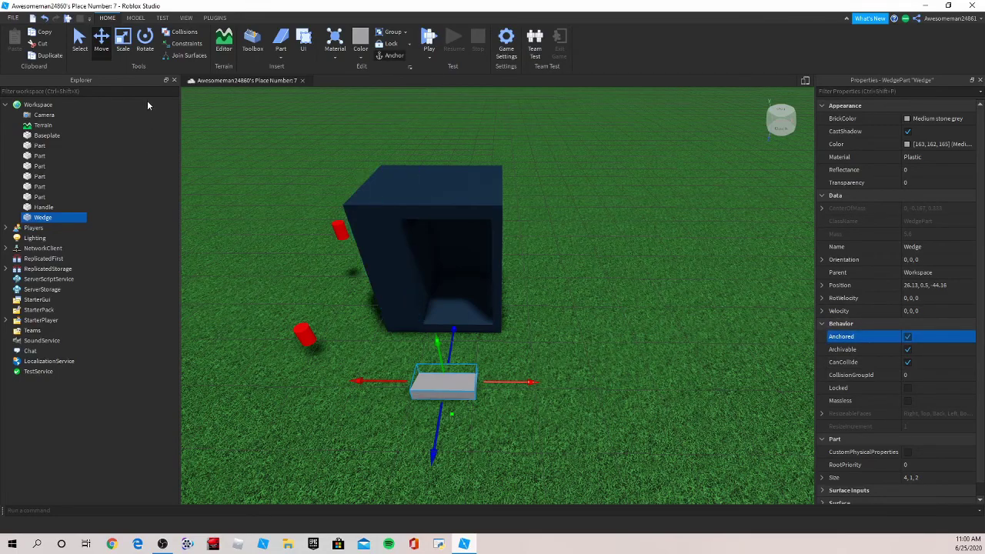
Step: Turn the wedge around so its slope faces out of the box, setting its orientation to 0,180,0
click(141, 45)
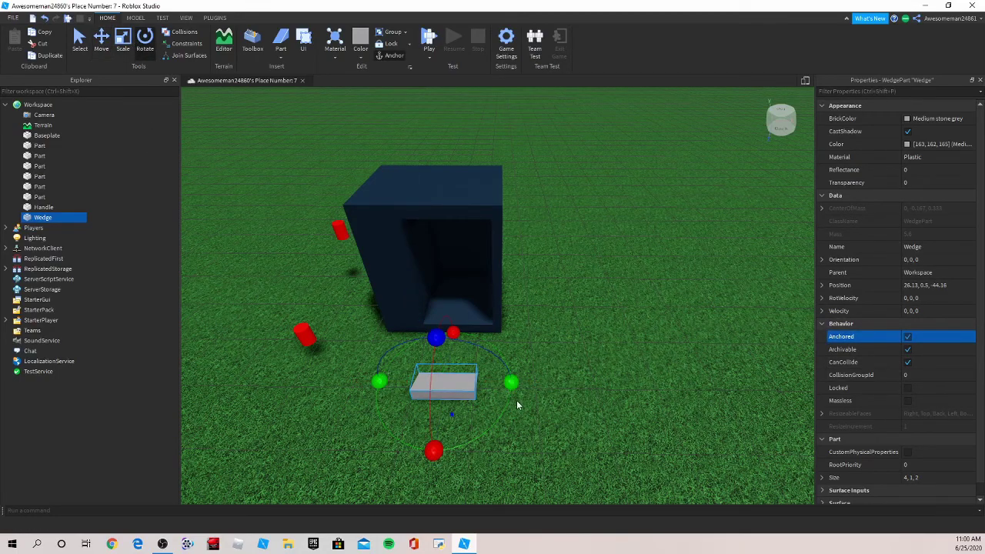
drag(513, 380, 366, 370)
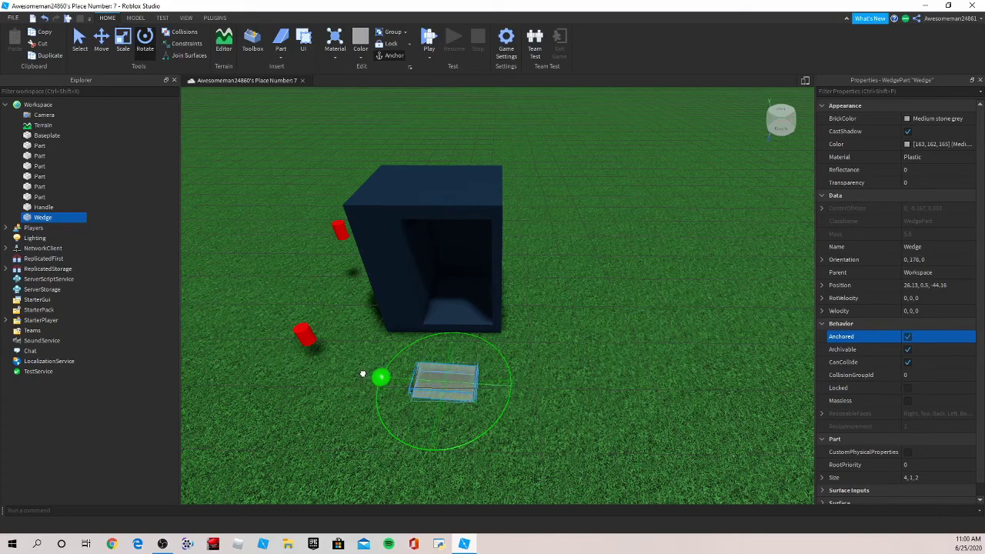
drag(362, 374, 363, 374)
click(921, 260)
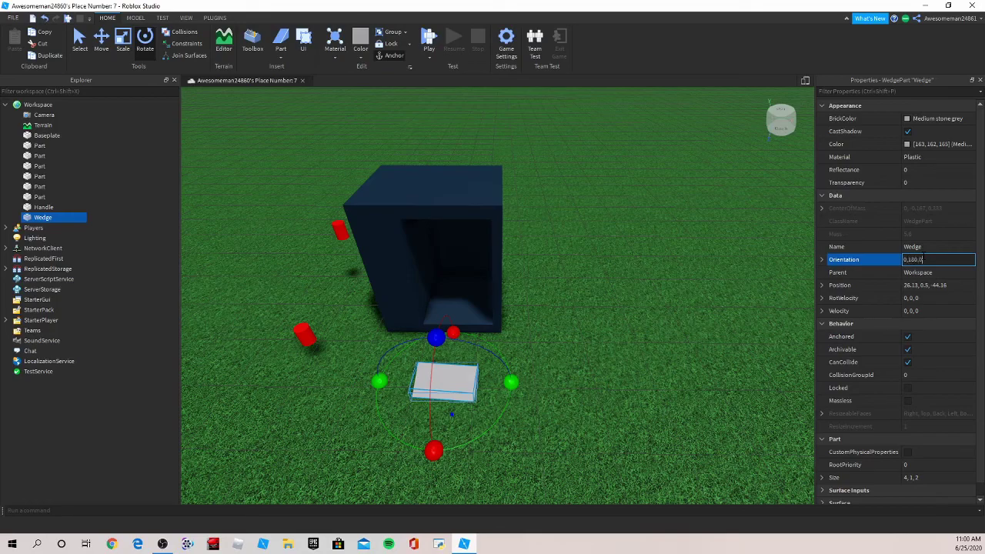
text(0,180,0)
key(Return)
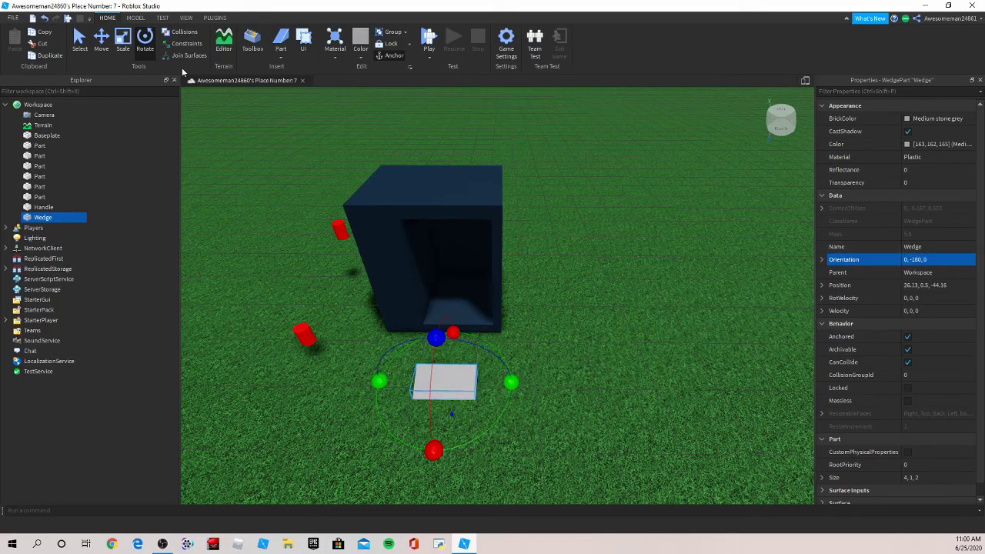
Step: Move the wedge onto the floor inside the box, at about 26.38, 1.47, -50.22
click(99, 46)
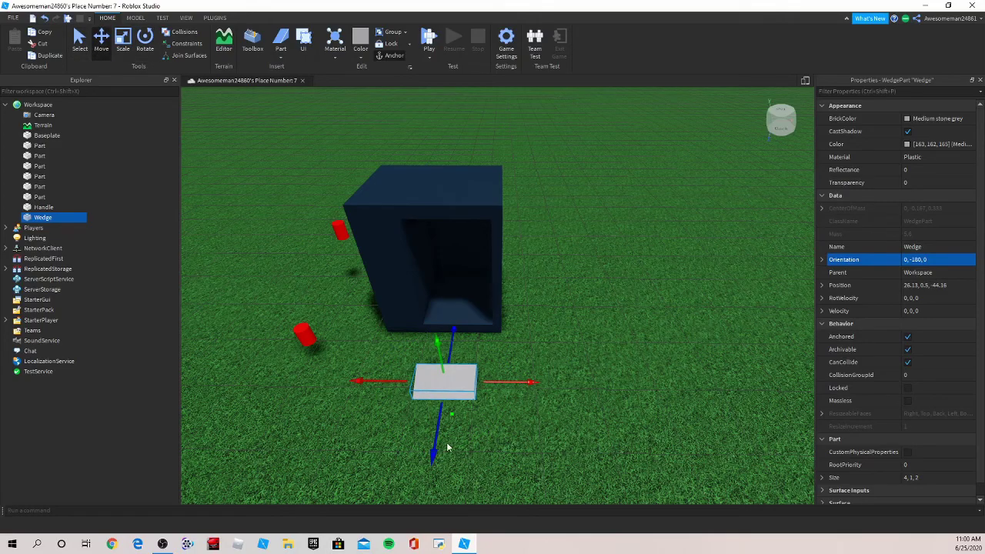
drag(434, 454, 379, 371)
scroll(433, 373, up, 5)
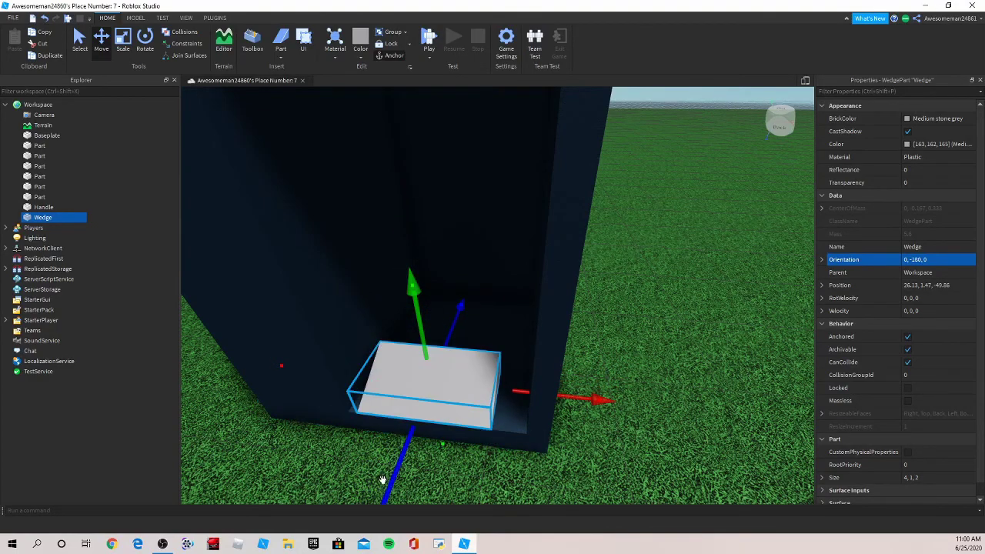
mouse_move(381, 478)
mouse_down()
mouse_move(396, 454)
mouse_move(396, 468)
mouse_up()
drag(526, 382, 666, 314)
Step: Change the wedge's BrickColor to Black
click(919, 123)
click(929, 257)
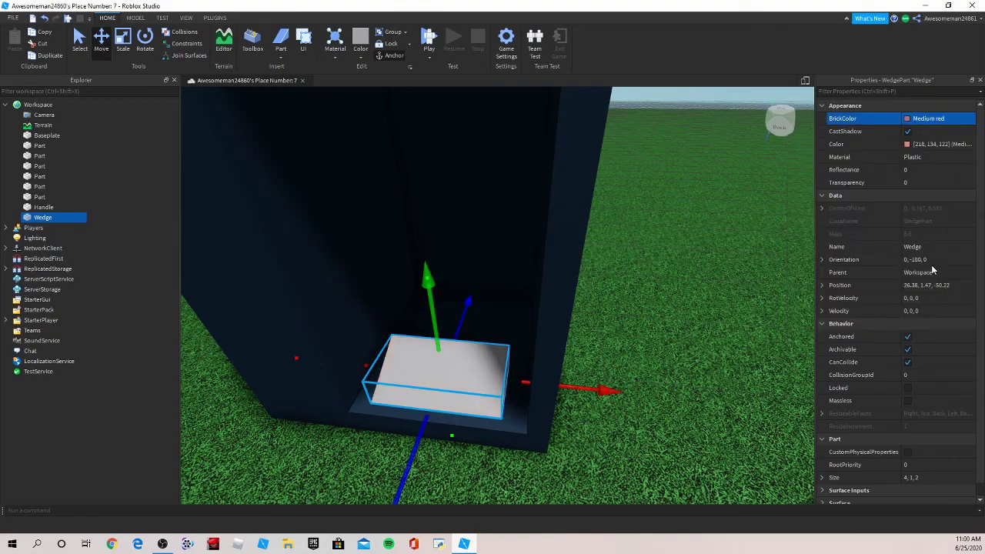
click(920, 119)
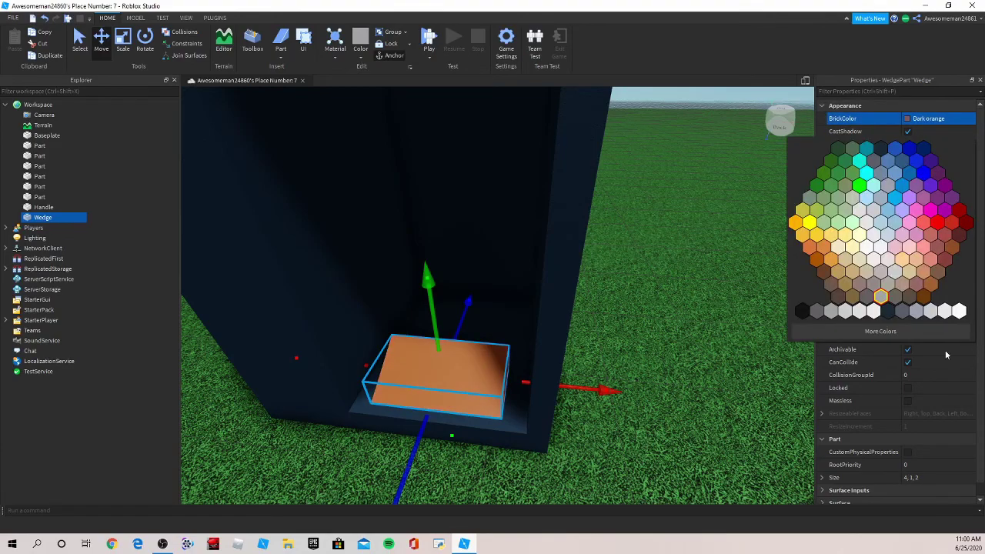
click(888, 311)
click(576, 413)
Step: Scale the wedge on the box floor taller, to a size of about 4, 1.55, 2
key(a)
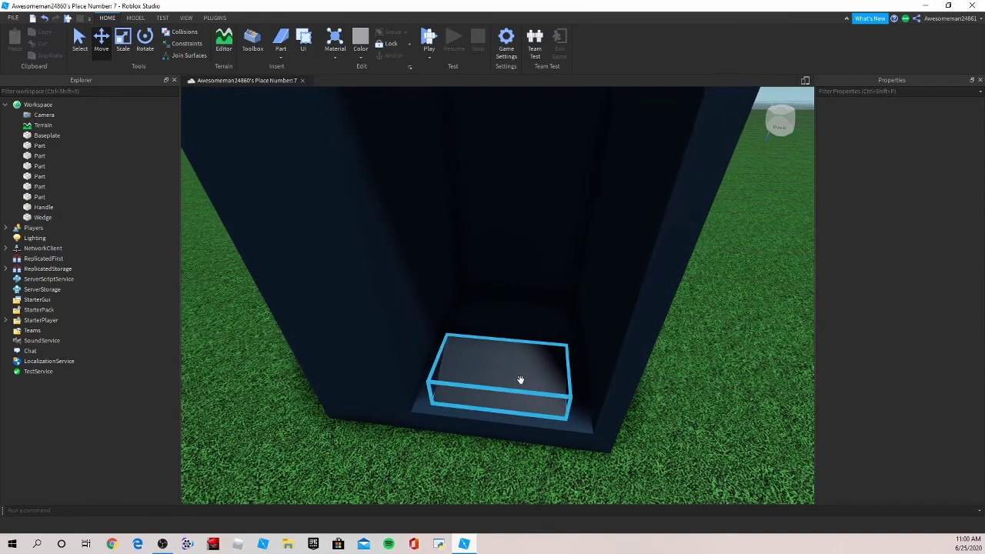
click(531, 376)
key(s)
key(w)
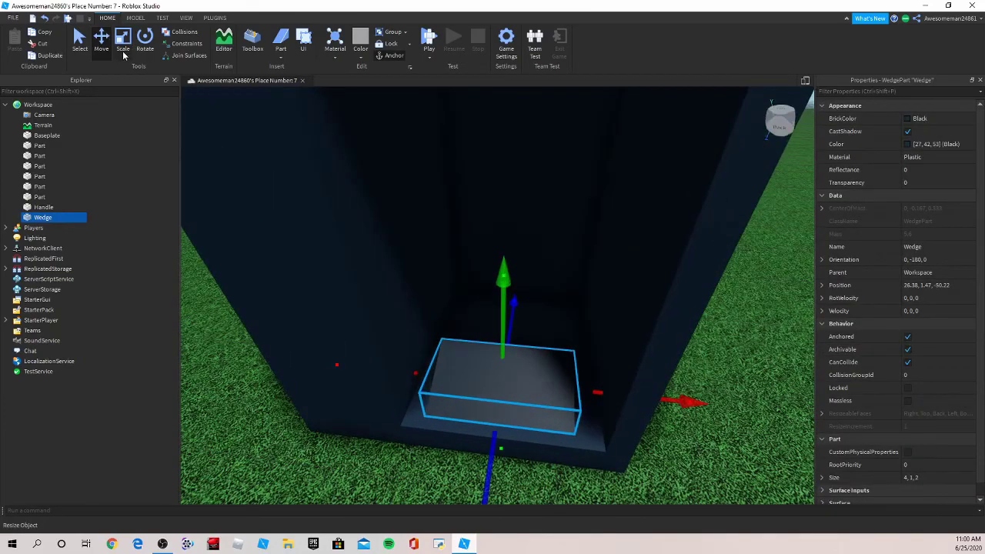
click(124, 55)
drag(500, 314, 500, 303)
key(d)
drag(556, 395, 555, 397)
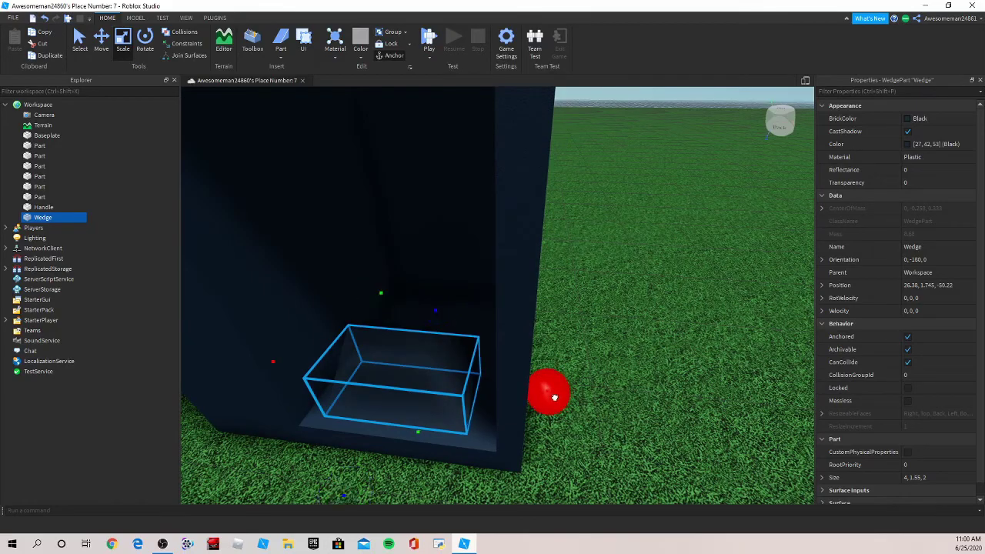
right_drag(554, 397, 516, 435)
key(s)
click(456, 419)
key(d)
mouse_move(456, 419)
right_down()
mouse_move(480, 416)
mouse_move(456, 418)
right_up()
key(w)
key(s)
key(w)
Step: Duplicate the box's right wall and resize the copy into a low block of about 1.53, 4.13, 6.98
click(498, 293)
key(a)
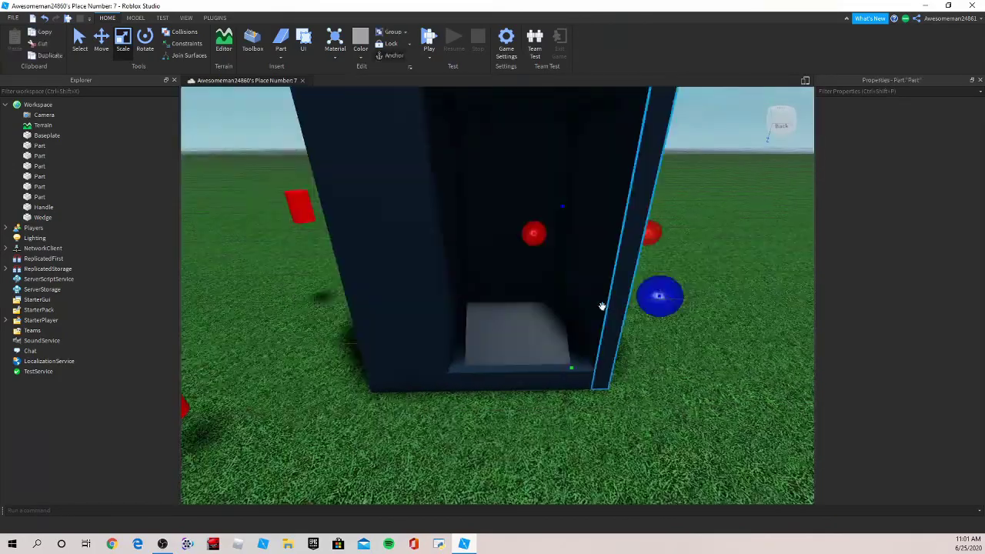
scroll(601, 306, down, 5)
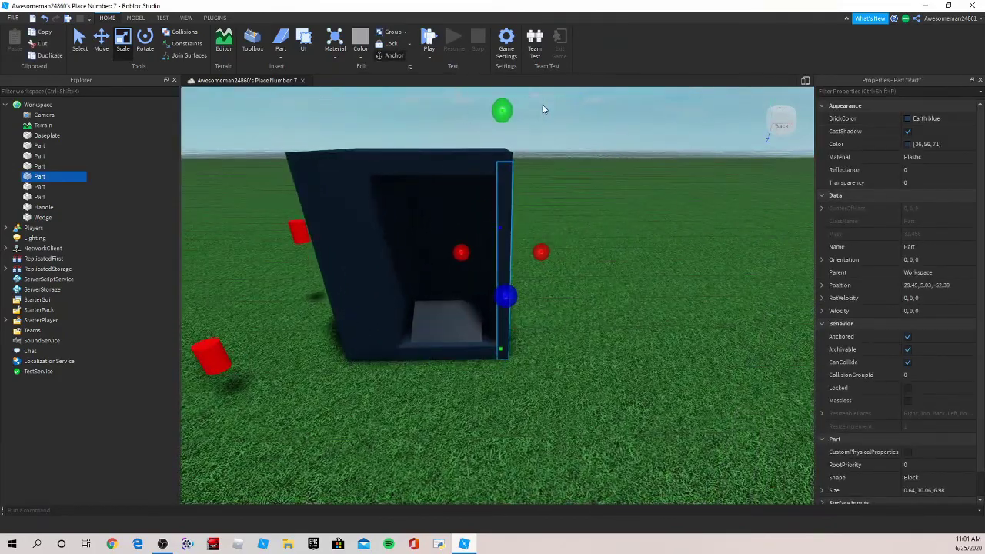
click(512, 162)
drag(495, 235, 493, 254)
scroll(492, 259, up, 5)
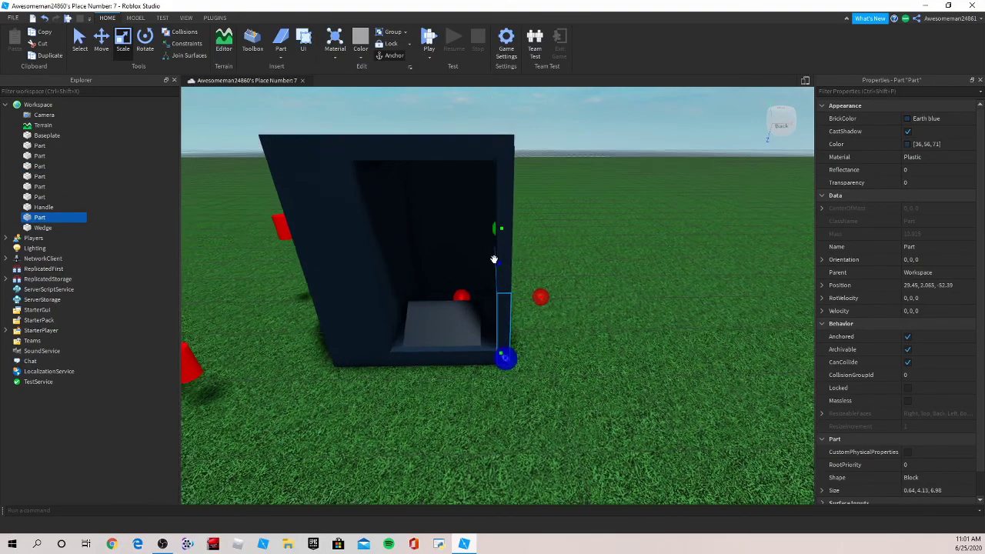
mouse_move(453, 297)
mouse_down()
mouse_move(428, 303)
mouse_move(438, 302)
mouse_up()
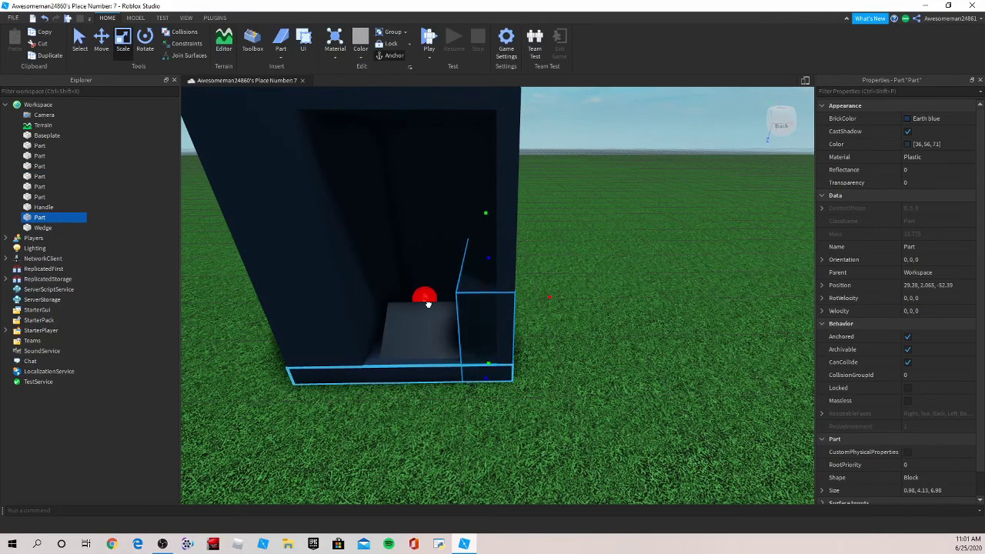
key(a)
key(d)
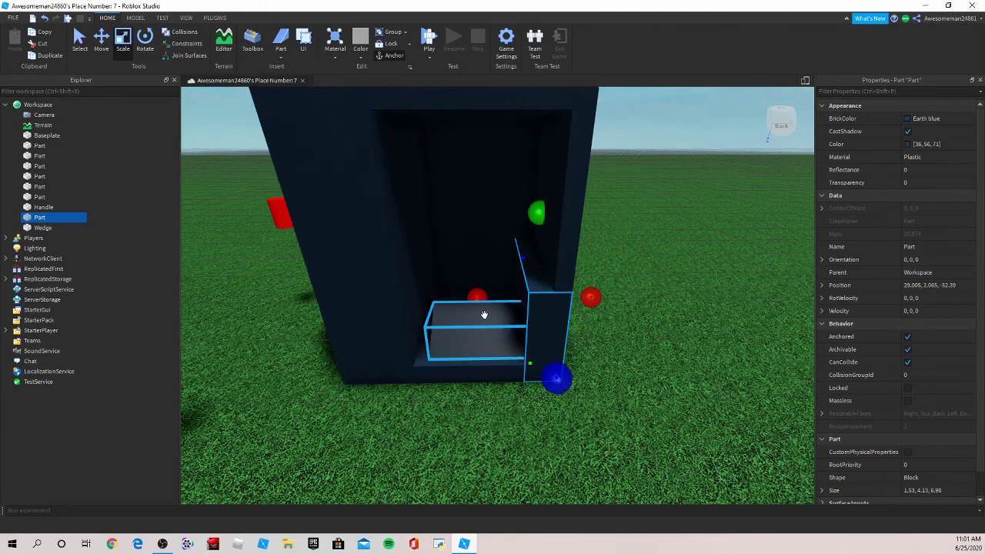
Step: Duplicate the low block and move the copy across to the left side of the box opening
key(ctrl+d)
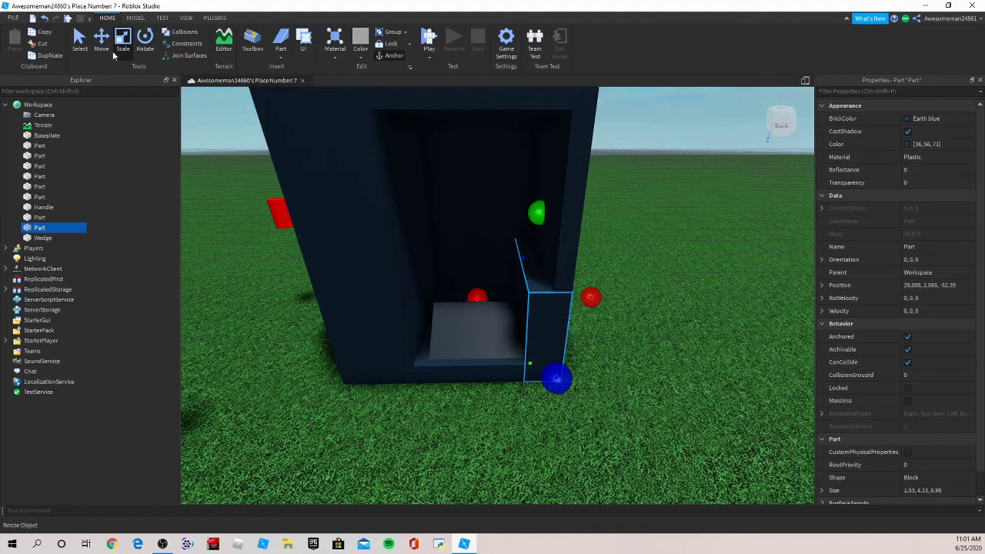
click(102, 40)
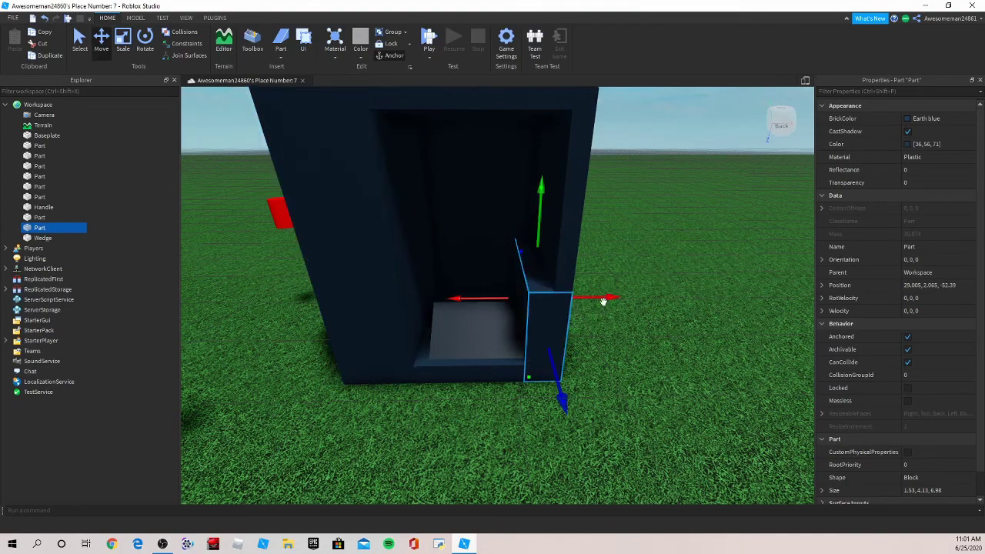
drag(603, 302, 489, 307)
Step: Duplicate the right low block and resize the copy into a shelf across the opening, about 6.36, 0.49, 6.98
click(545, 334)
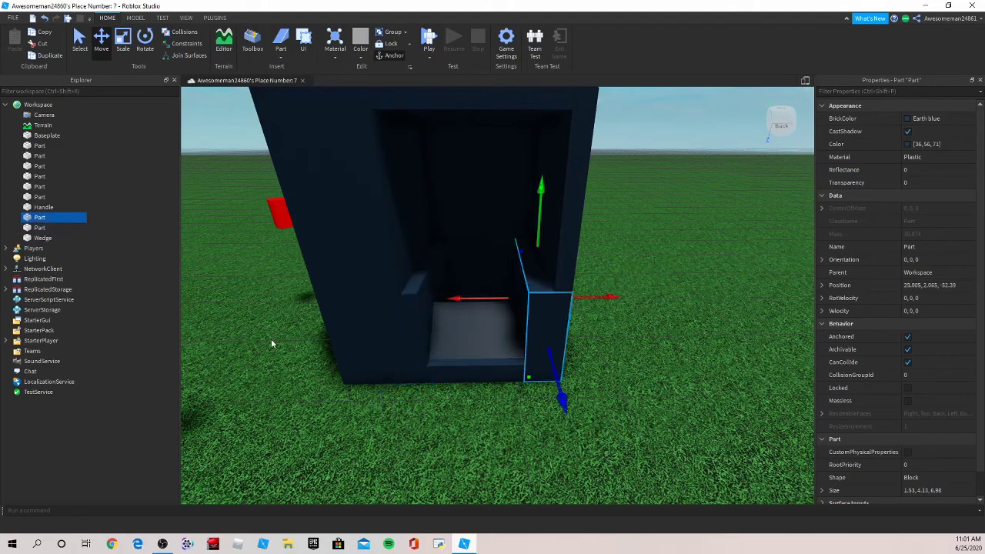
click(123, 38)
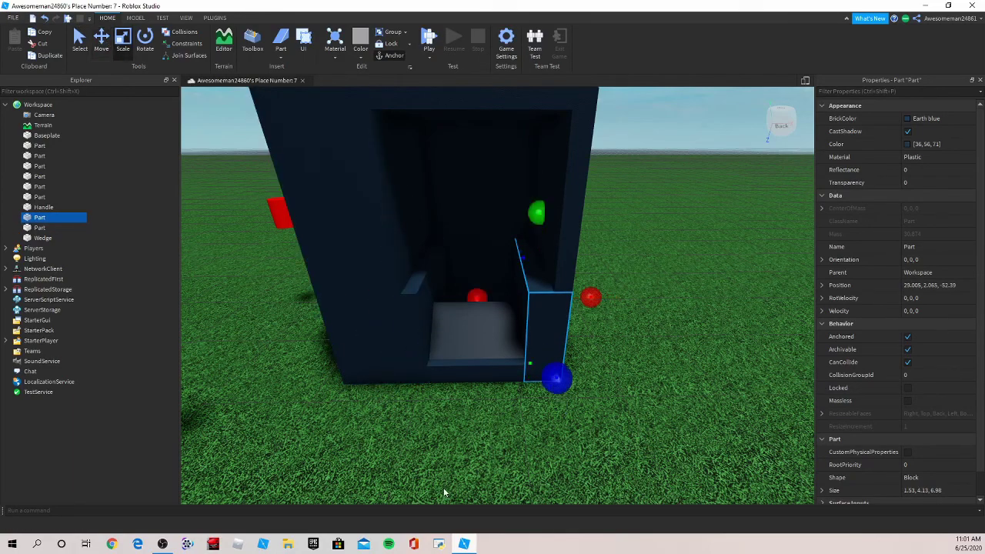
key(ctrl+d)
drag(526, 364, 536, 343)
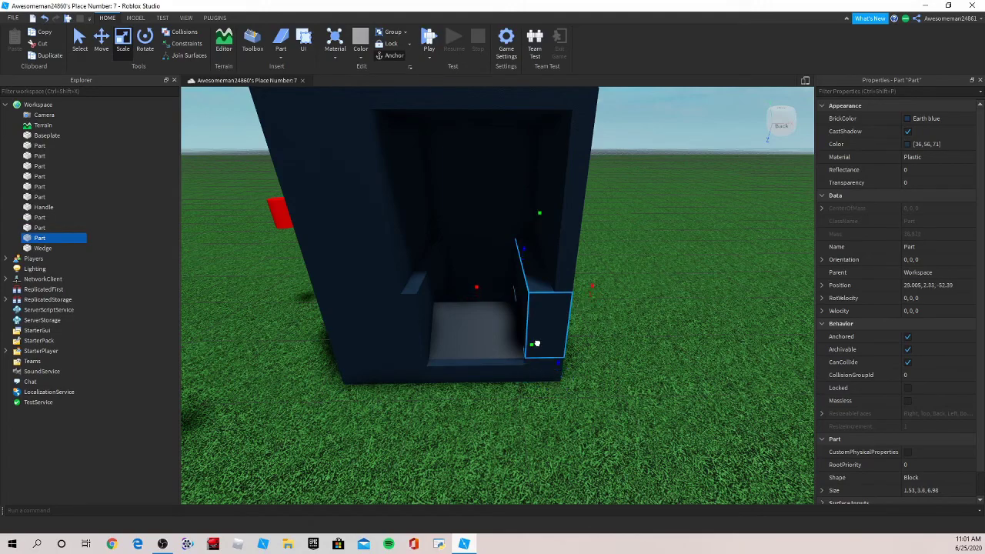
drag(545, 306, 524, 295)
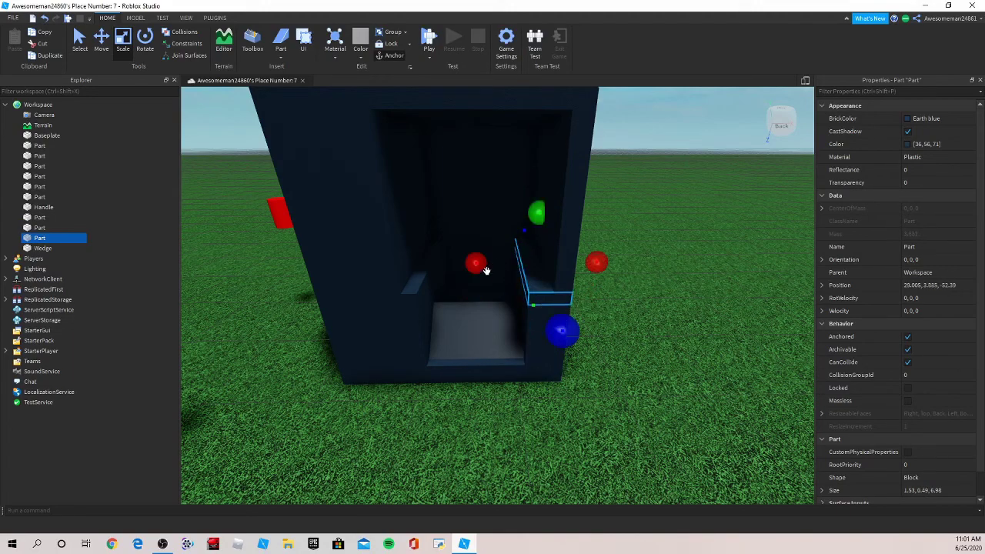
drag(480, 267, 373, 271)
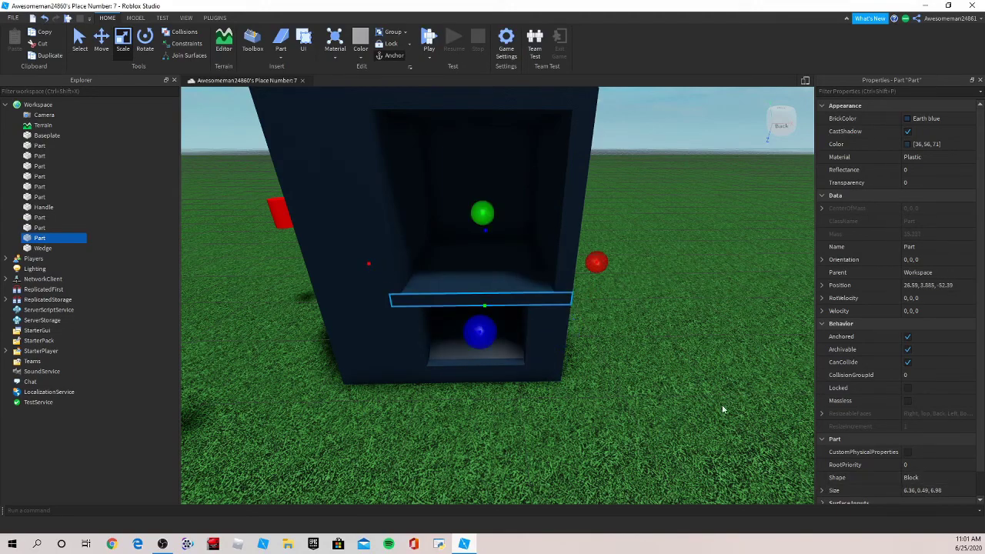
Step: Move the Handle cylinder onto the grass in front of the box, at about 21.77, 0.665, -44.81
click(668, 413)
key(w)
right_drag(668, 414, 669, 414)
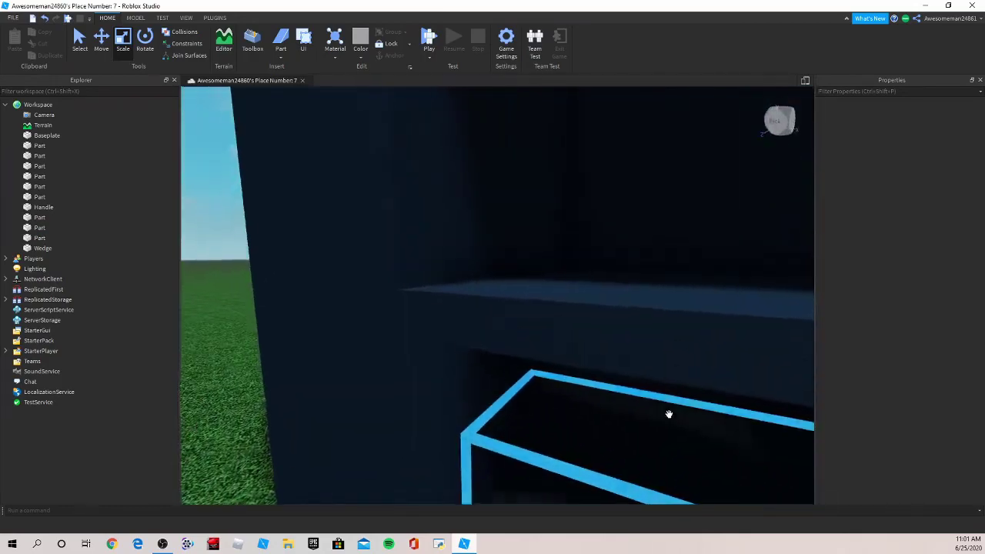
scroll(668, 414, down, 5)
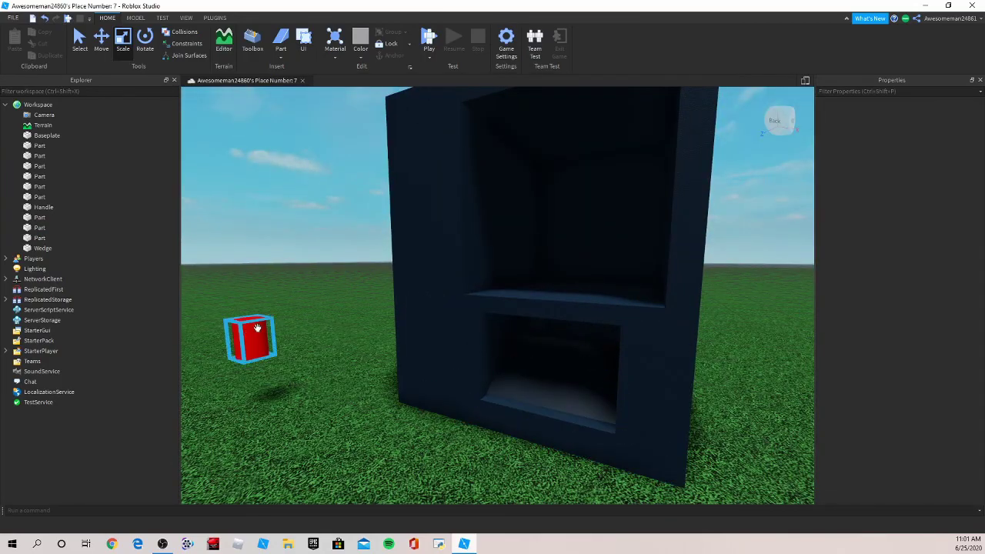
drag(250, 335, 293, 472)
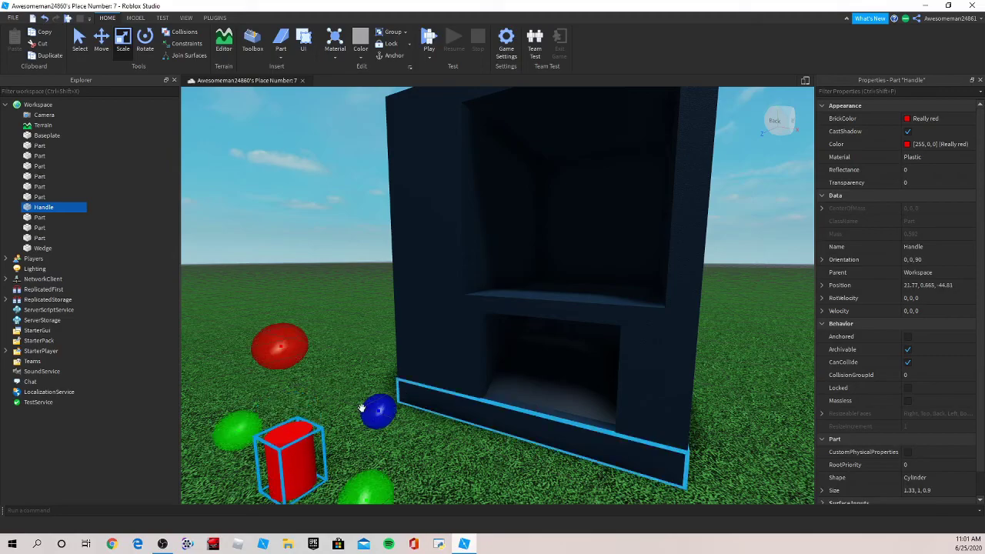
Step: Examine the box with its shelf and lower opening, and the red cylinders beside it, from several sides
click(264, 394)
key(a)
right_drag(264, 394, 264, 395)
scroll(264, 394, down, 3)
right_drag(537, 216, 540, 232)
key(w)
drag(434, 323, 382, 305)
click(523, 339)
key(w)
right_drag(623, 241, 623, 241)
key(w)
key(s)
right_drag(526, 260, 525, 259)
click(504, 252)
scroll(503, 251, down, 3)
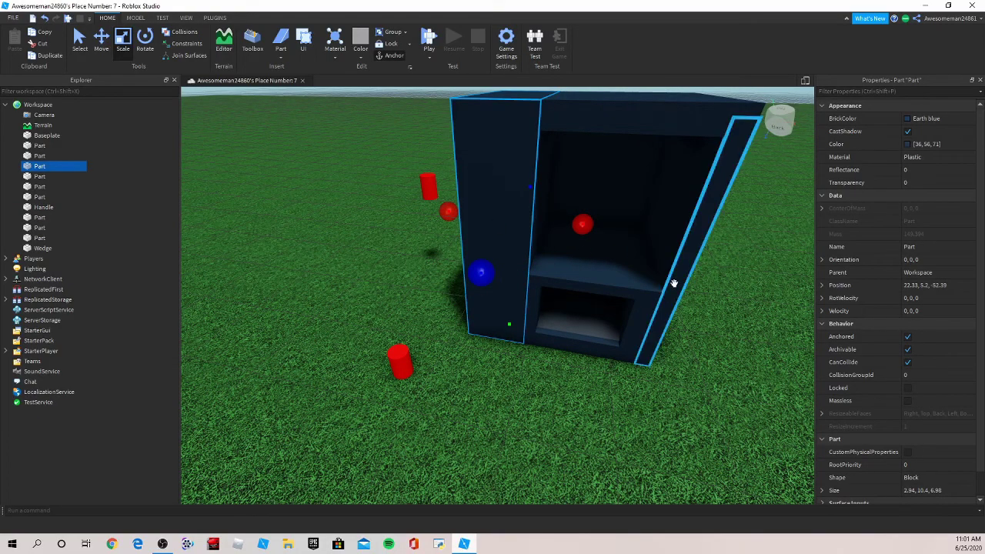
Step: Duplicate the box's right side panel and resize the copy into a thin strip protruding at the front, about 0.26, 10.06, 7.25
click(672, 296)
key(d)
right_drag(672, 306, 672, 305)
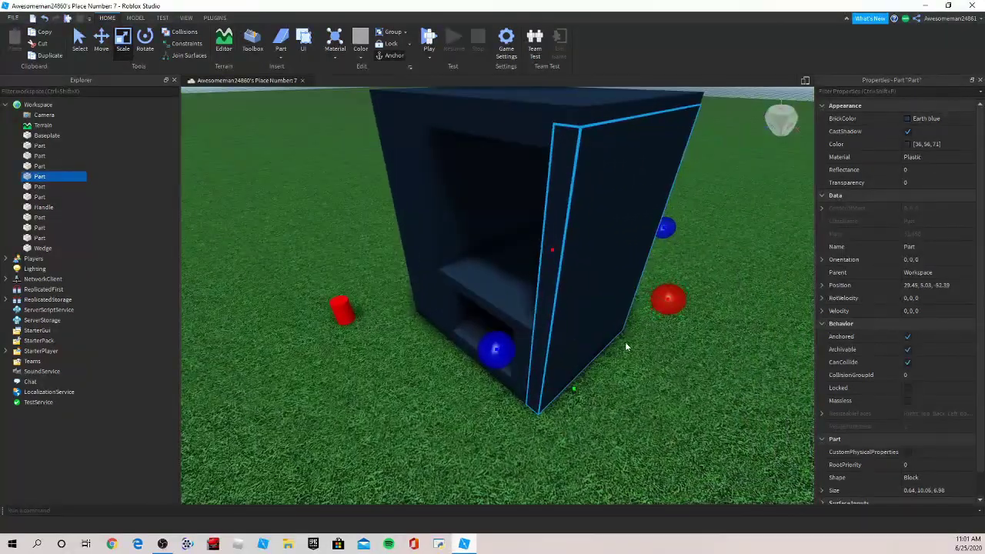
key(ctrl+d)
drag(666, 297, 667, 271)
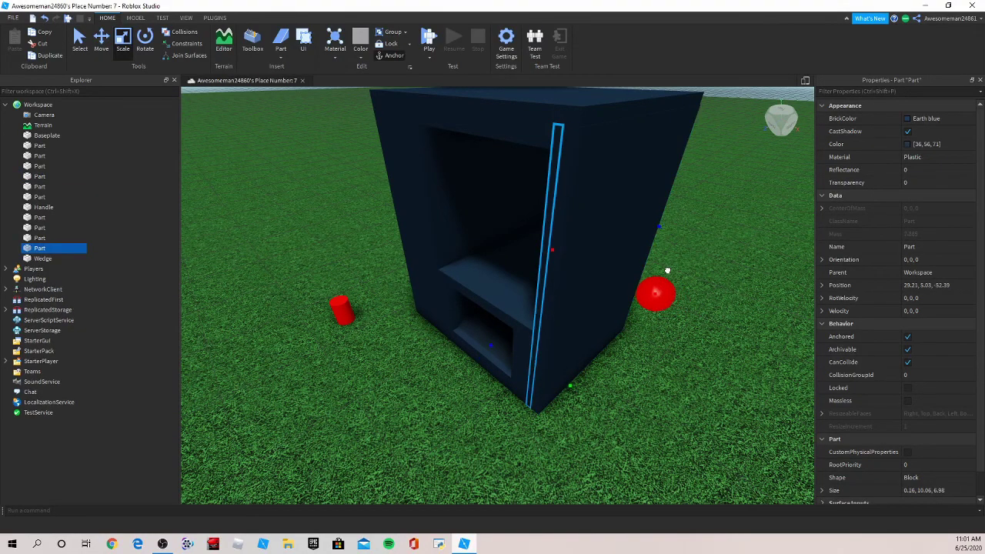
right_drag(643, 294, 670, 336)
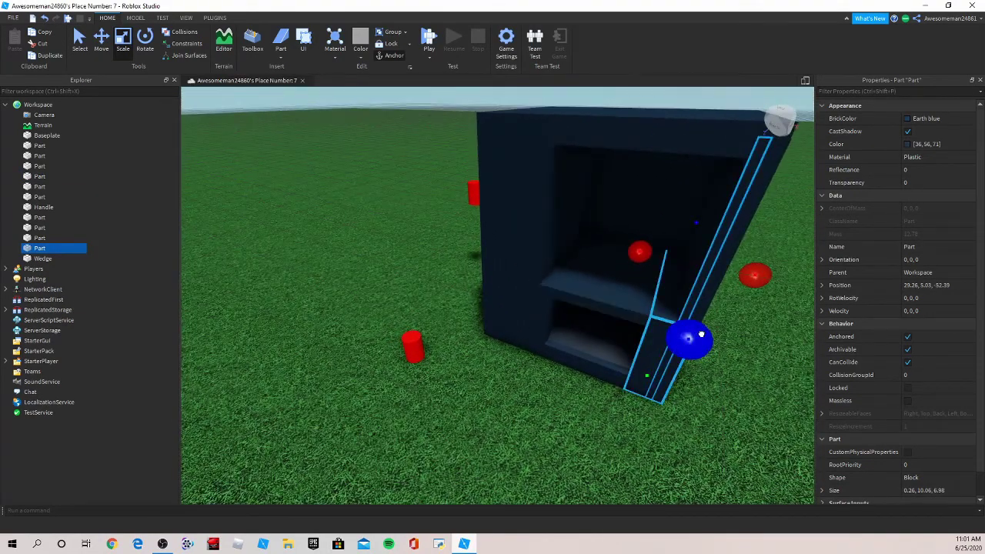
mouse_move(701, 334)
mouse_down()
mouse_move(644, 342)
mouse_move(696, 343)
mouse_up()
Step: Color the thin side strip Toothpaste and adjust its width to about 0.23 toward the box's outer edge
click(842, 117)
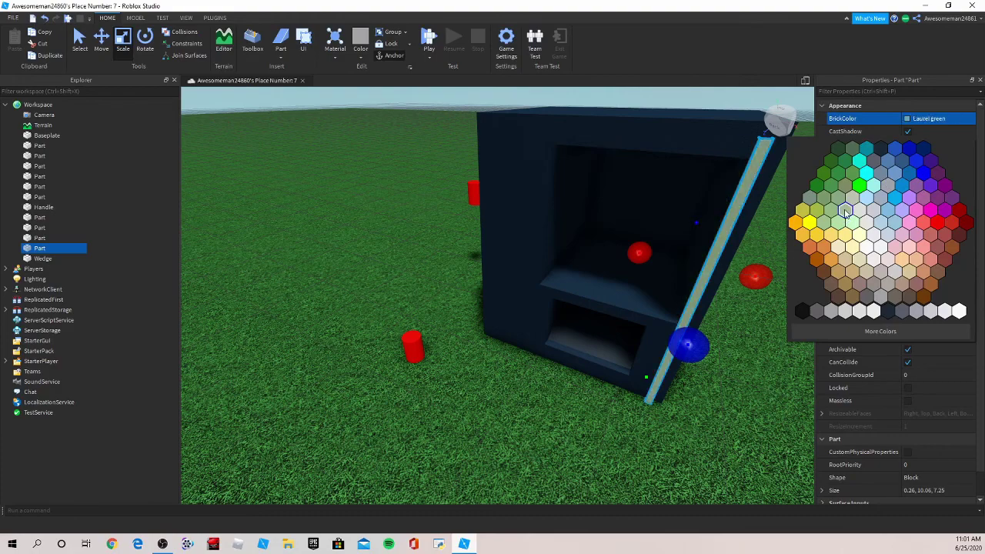
click(863, 171)
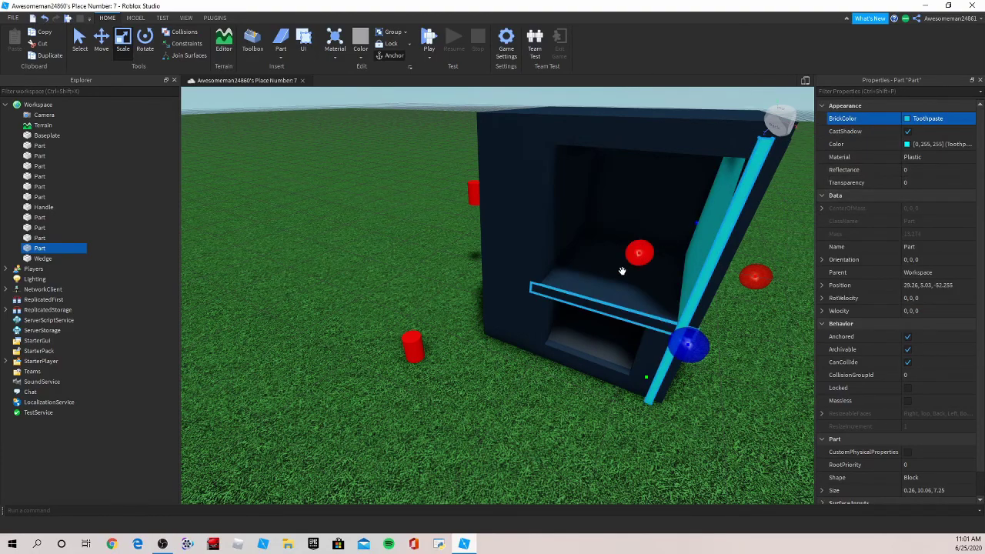
drag(647, 252, 651, 251)
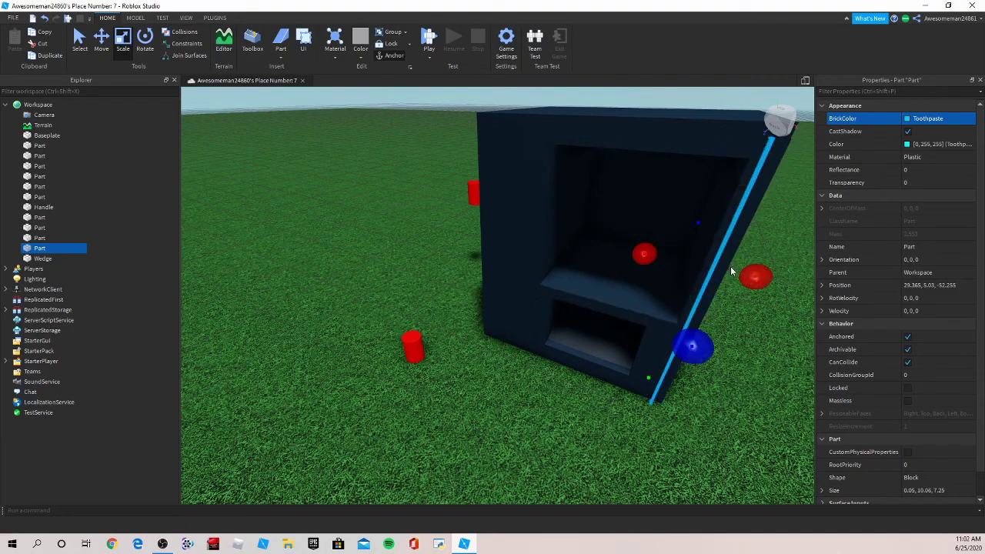
drag(753, 279, 761, 278)
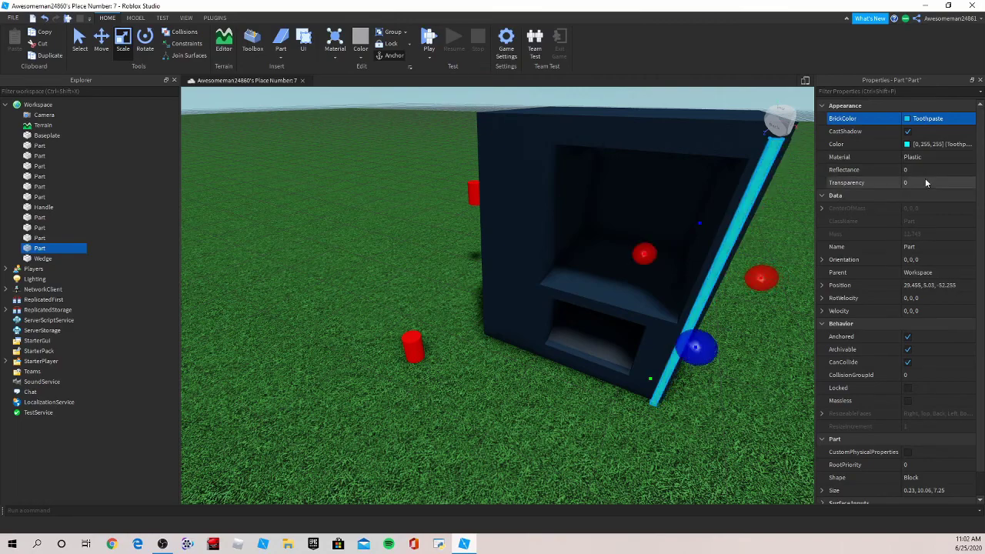
Step: Set the material of the cyan side strip to Neon
click(927, 157)
click(927, 159)
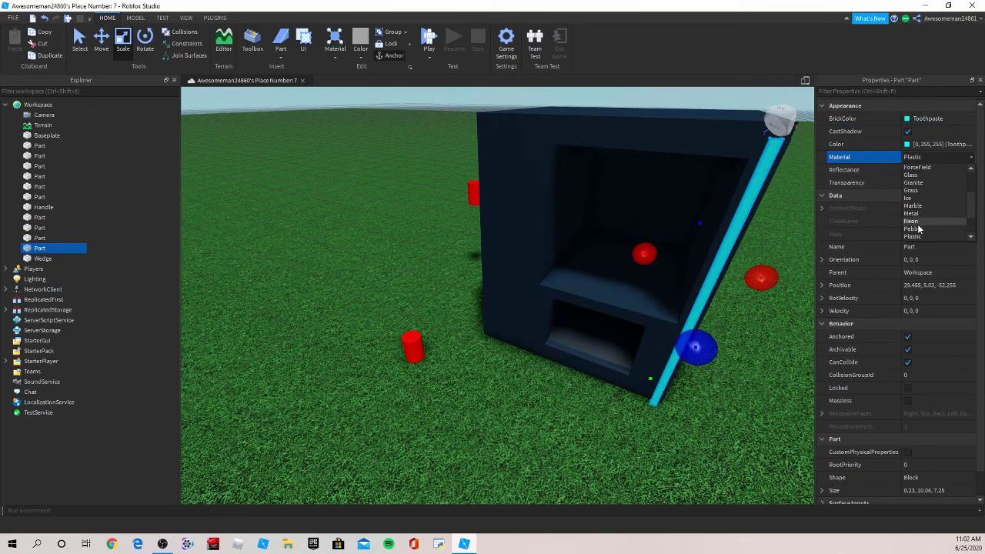
click(914, 222)
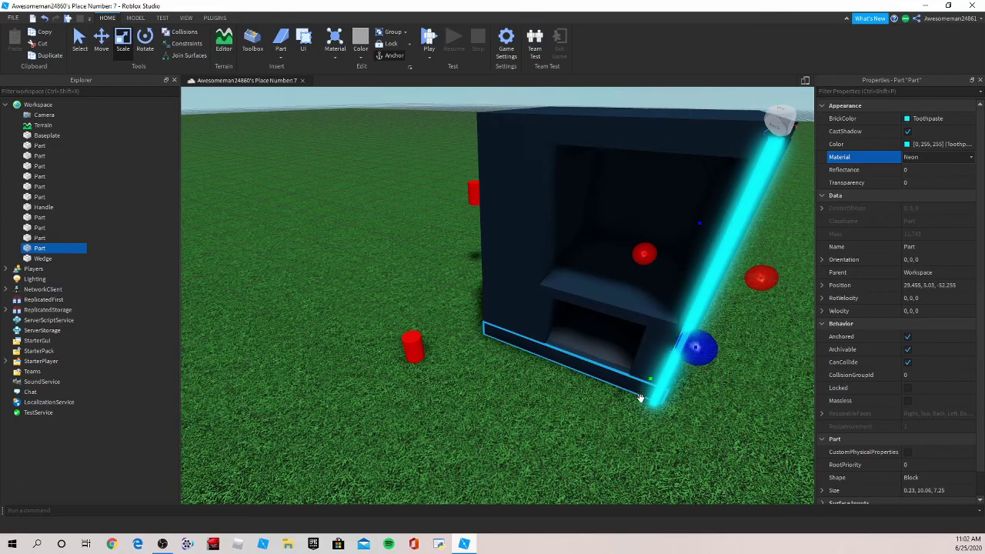
Step: Shorten the neon side strip from its lower end to a height of about 9.36
right_drag(641, 427, 639, 426)
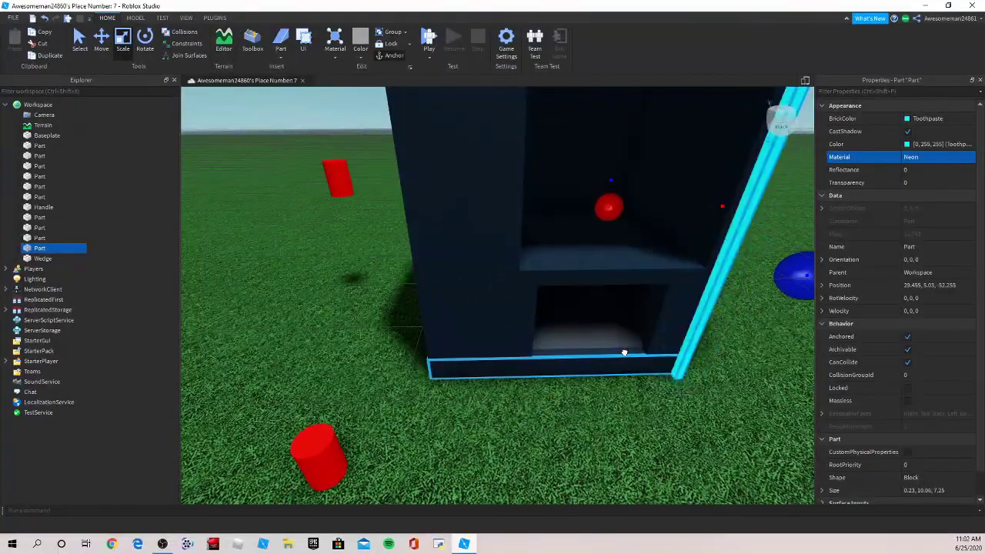
drag(624, 351, 636, 255)
scroll(626, 345, down, 4)
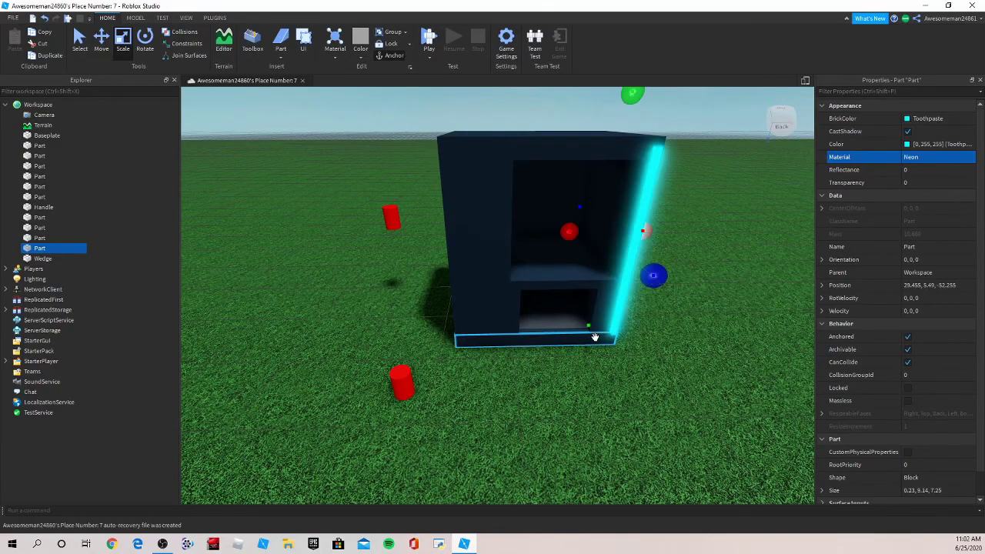
key(ctrl+z)
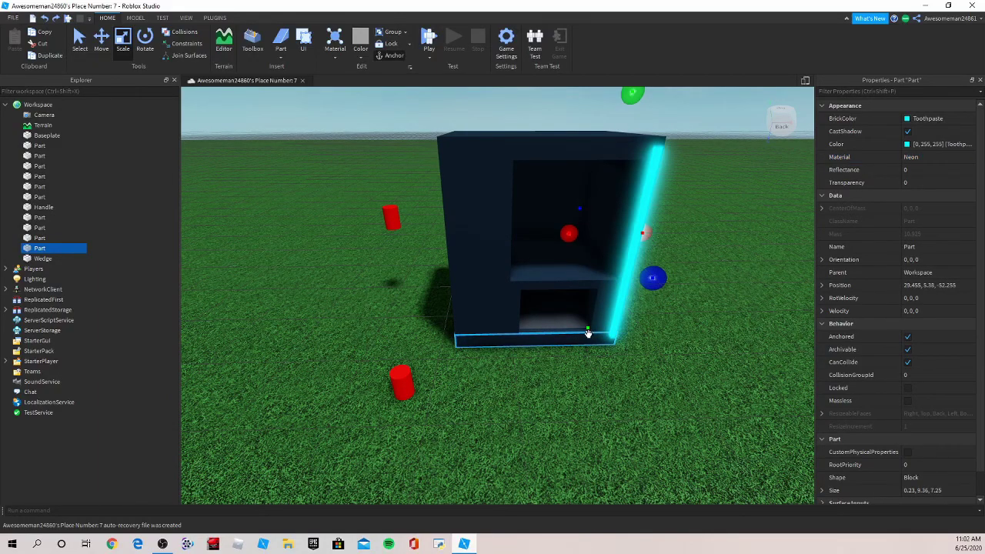
Step: Duplicate the neon side strip and resize the copy into a horizontal bar along the box's top edge, about 8.59, 0.25, 7.25
key(ctrl+d)
drag(588, 329, 408, 141)
click(672, 354)
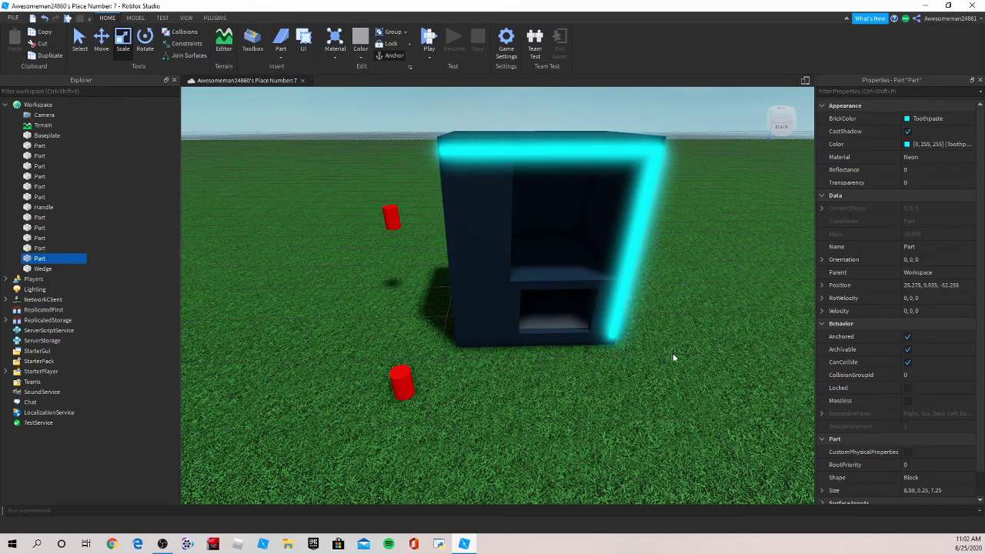
Step: Shorten the horizontal neon bar at its left end to a length of about 8.17
key(w)
right_drag(672, 354, 671, 354)
key(d)
key(s)
key(a)
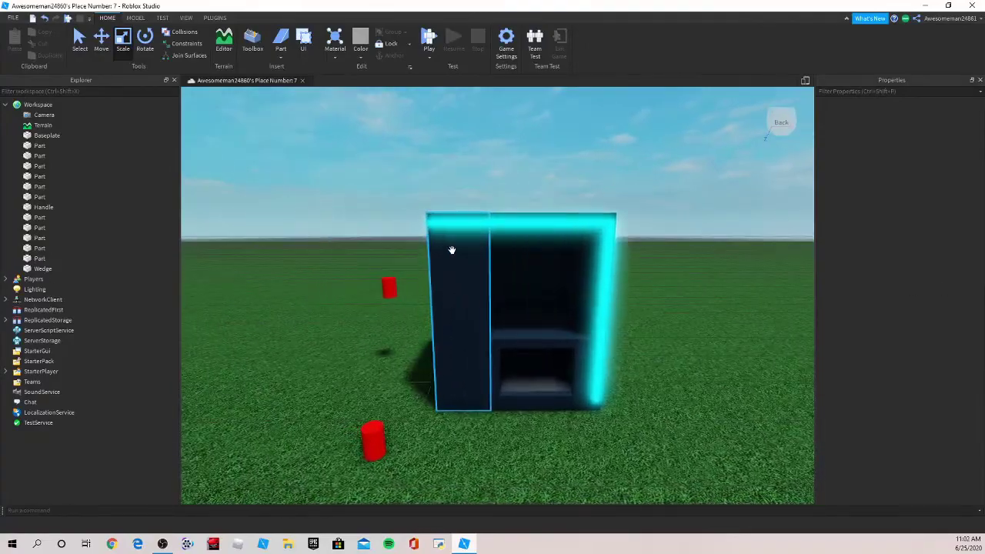
click(443, 222)
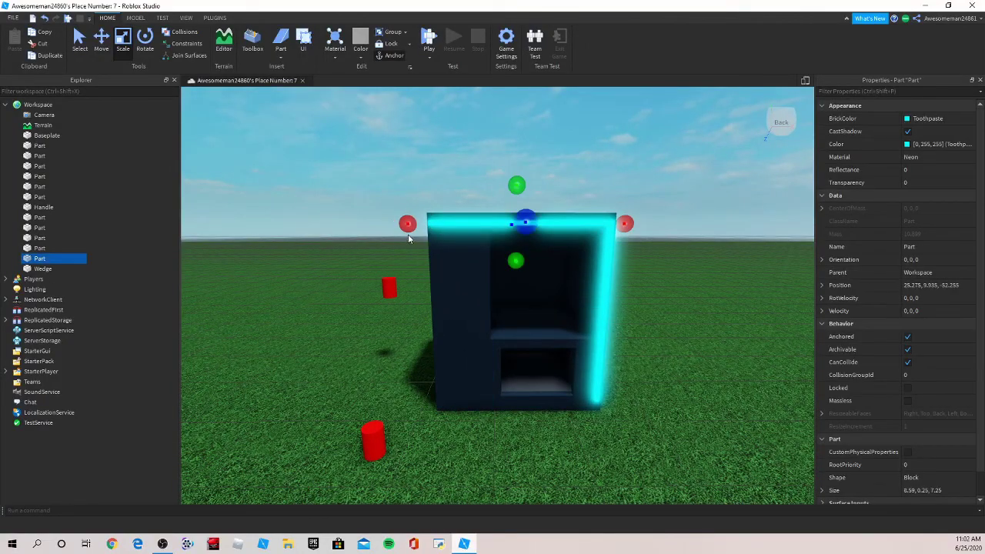
drag(411, 220, 409, 221)
Step: Duplicate the dark shelf and raise the copy into the upper opening, to a height position of about 6.945
click(505, 334)
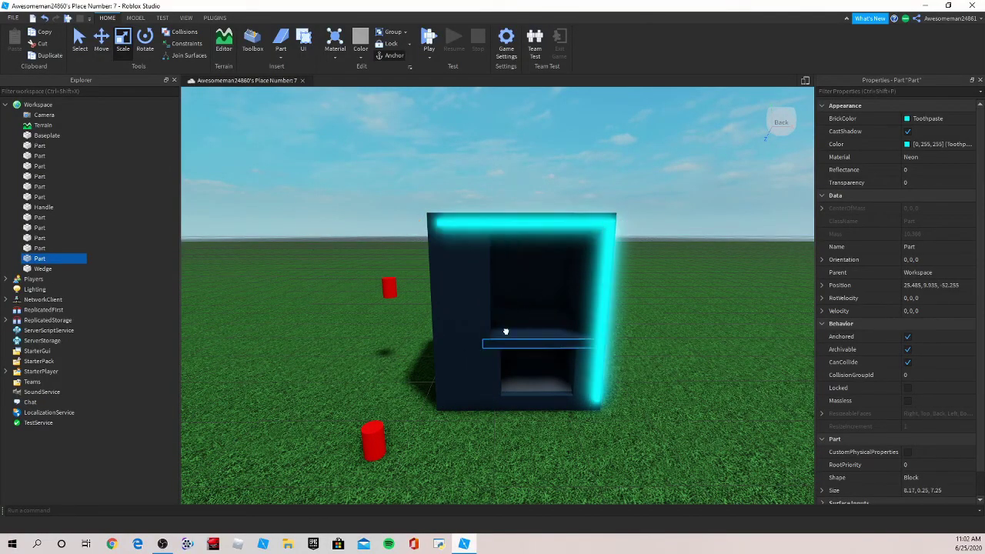
click(661, 403)
key(w)
key(w)
right_drag(659, 402, 662, 404)
key(d)
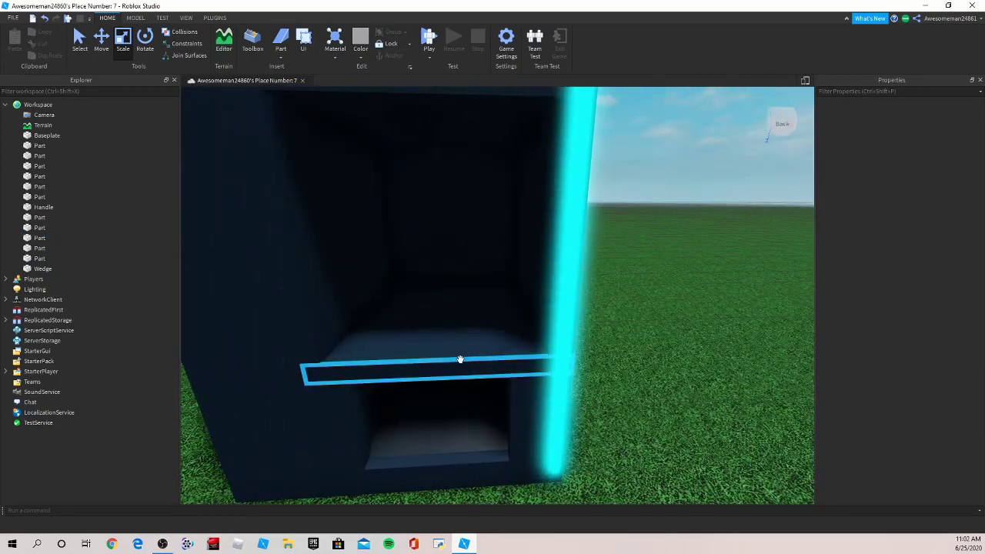
click(459, 359)
key(s)
key(w)
right_drag(448, 334, 445, 333)
key(a)
key(d)
click(101, 40)
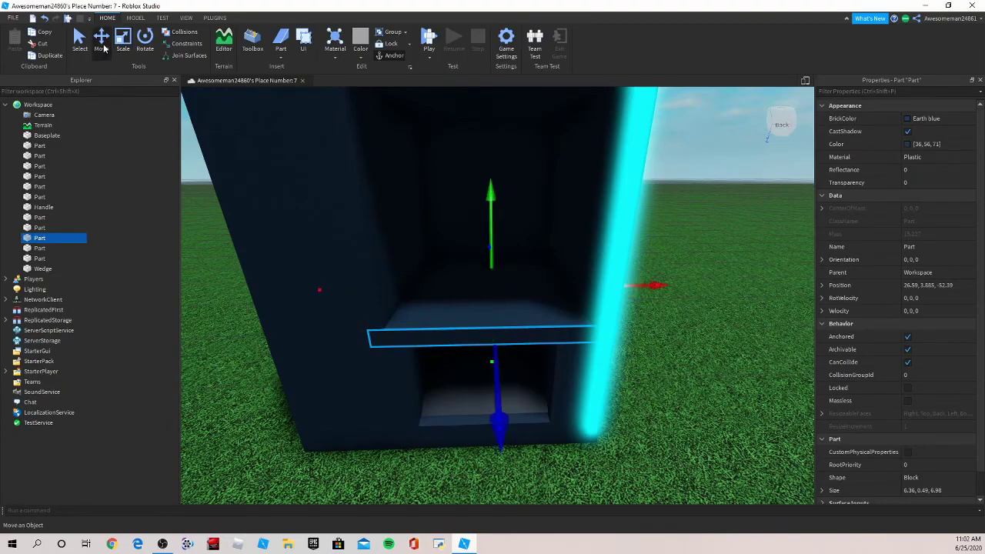
key(ctrl+d)
drag(489, 215, 512, 174)
scroll(513, 174, down, 3)
Step: Color the raised shelf copy Quill grey
click(907, 121)
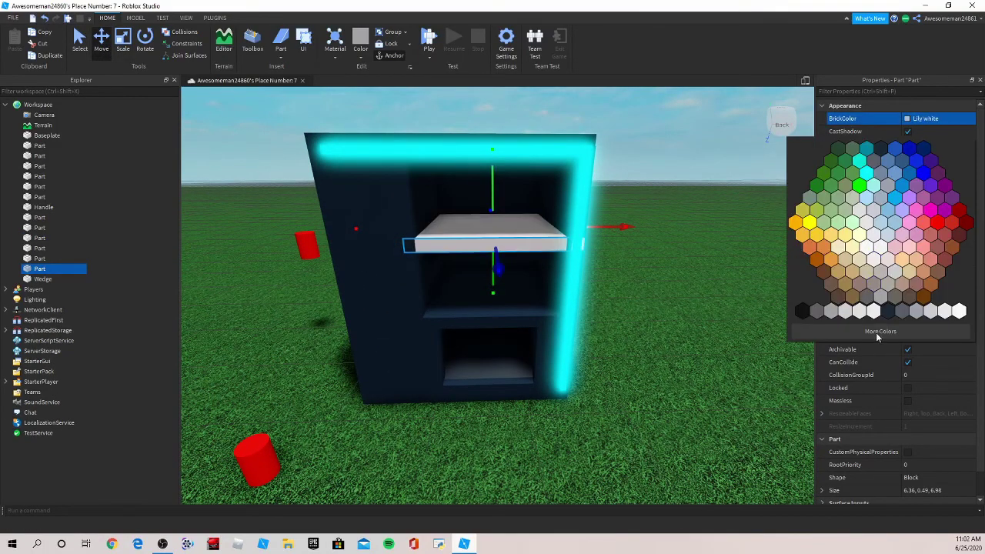
click(837, 297)
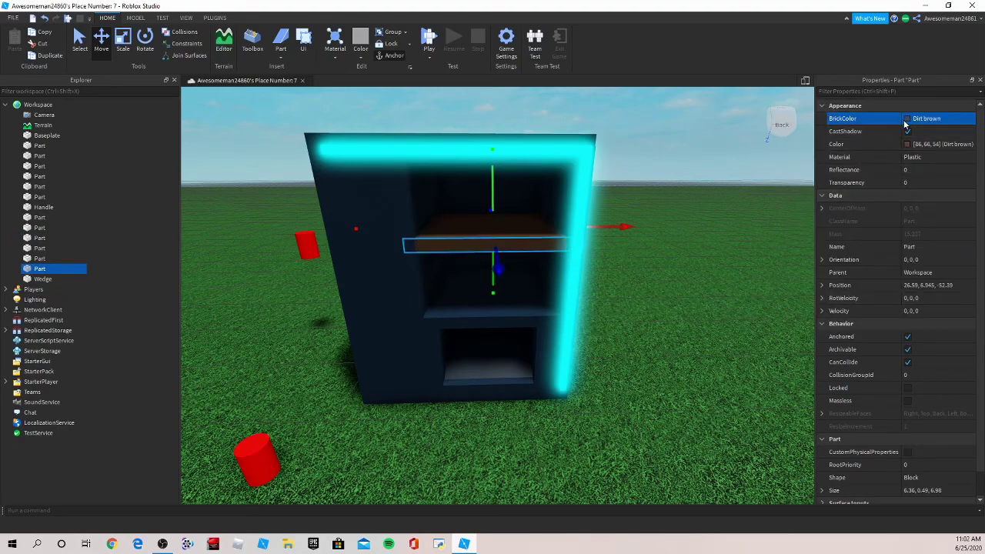
click(903, 119)
click(858, 311)
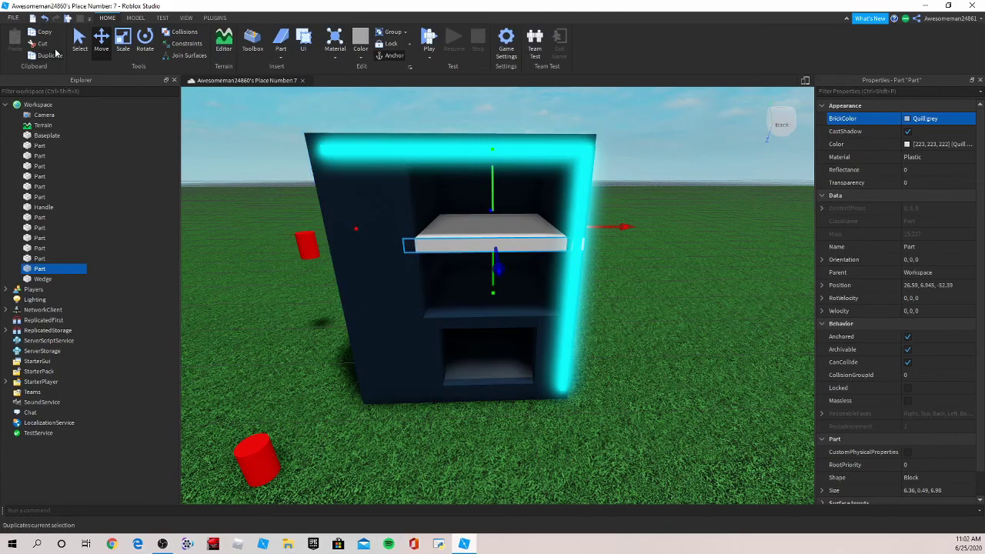
Step: Resize the grey shelf to about 6.12, 0.23, 4.77 and lower it to a height position of about 5.875
click(117, 46)
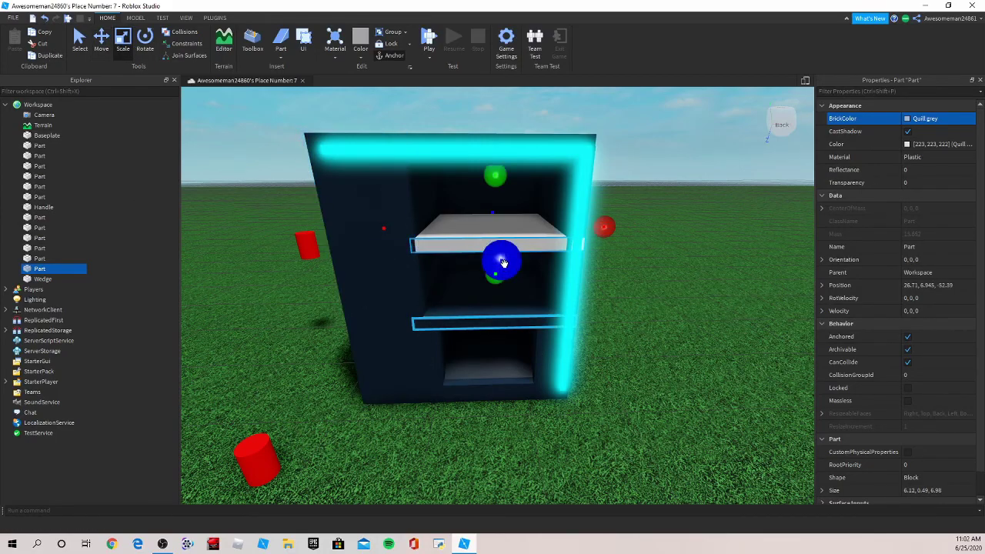
drag(500, 265, 504, 241)
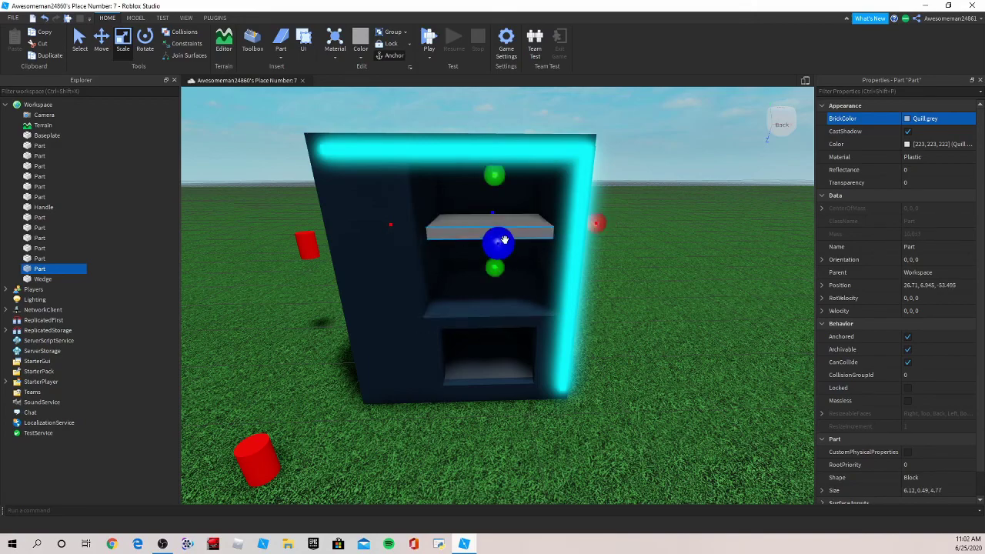
drag(494, 174, 493, 181)
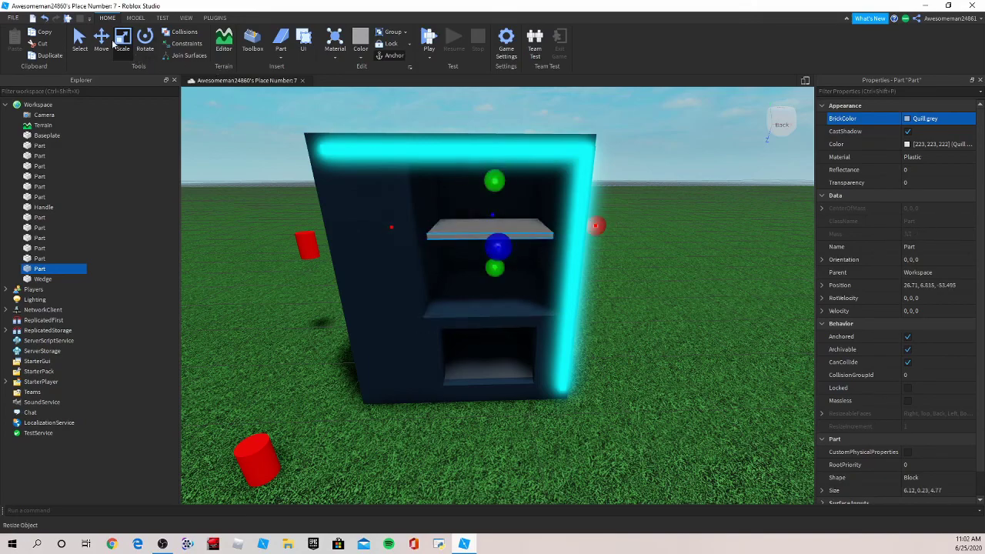
click(101, 38)
drag(497, 199, 488, 220)
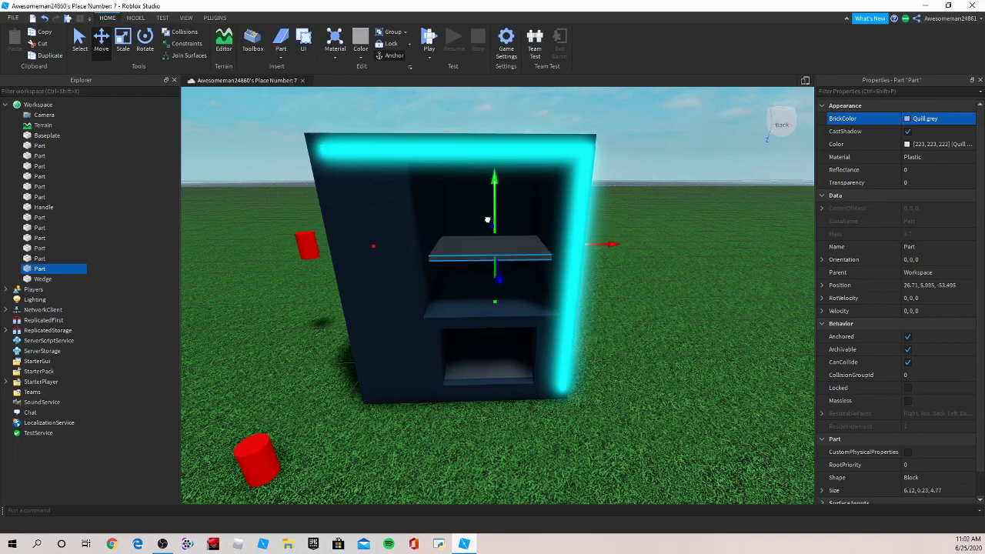
scroll(649, 318, up, 3)
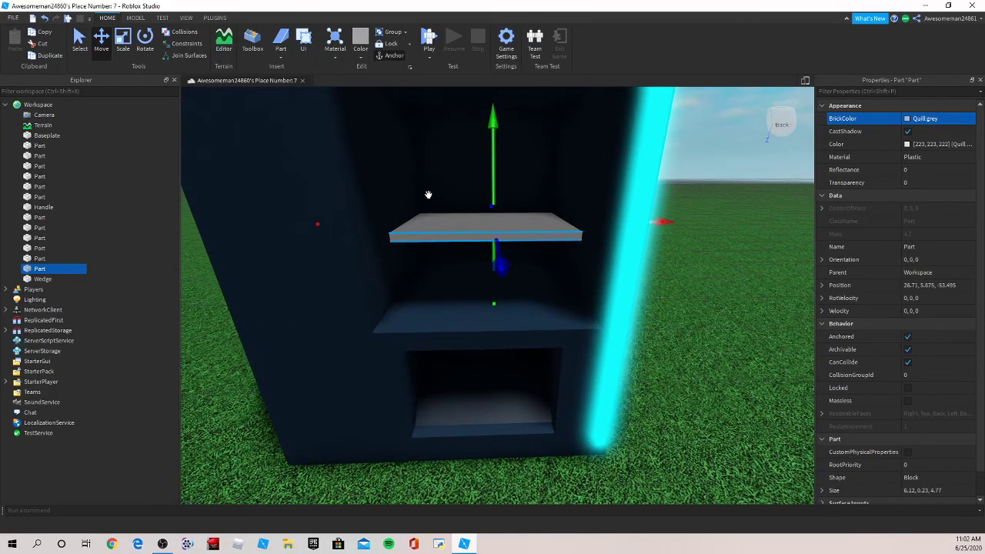
Step: Duplicate the dark lower shelf and resize the copy into an upright panel across the upper opening's front, about 6.36, 6.4, 0.31
click(449, 339)
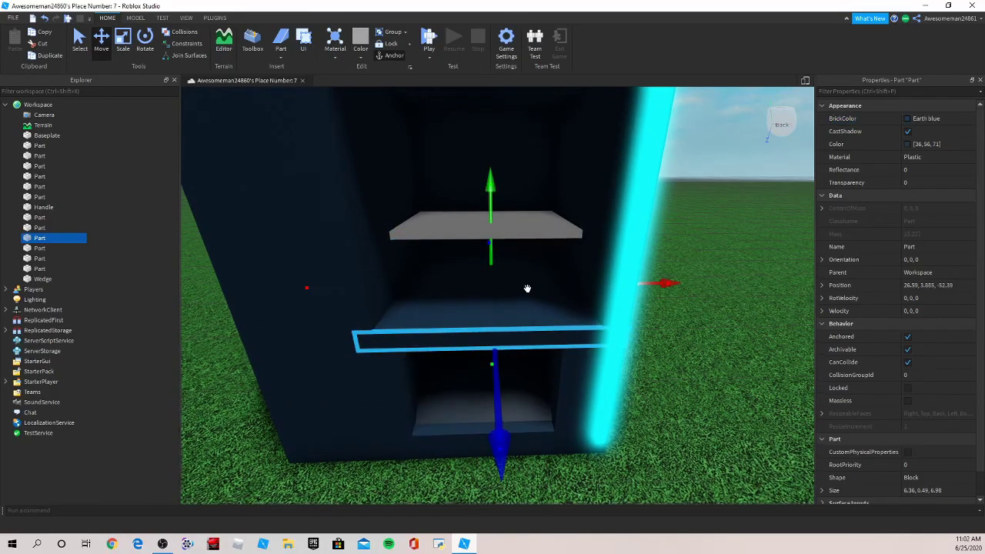
scroll(527, 289, down, 3)
right_drag(527, 288, 525, 288)
scroll(500, 265, up, 3)
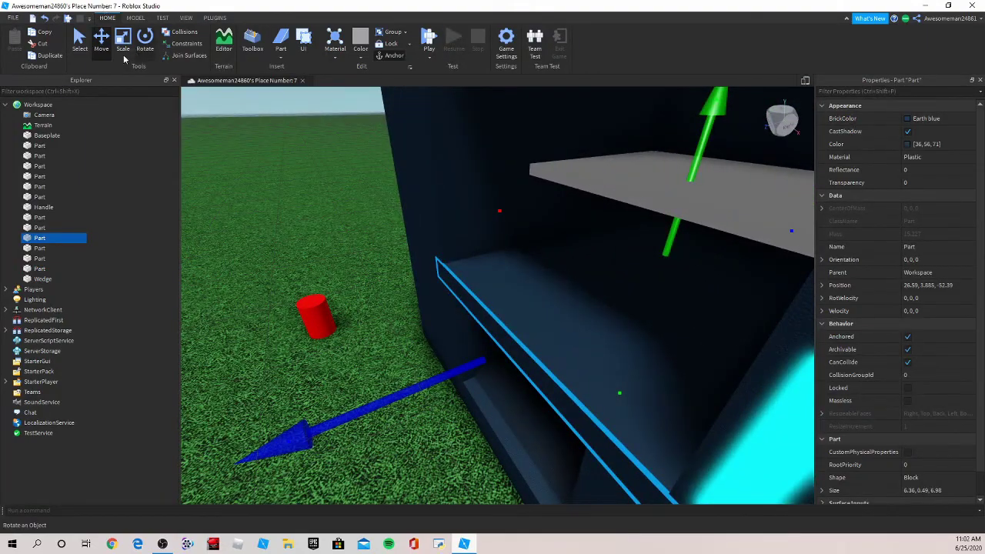
click(129, 48)
right_drag(623, 205, 646, 195)
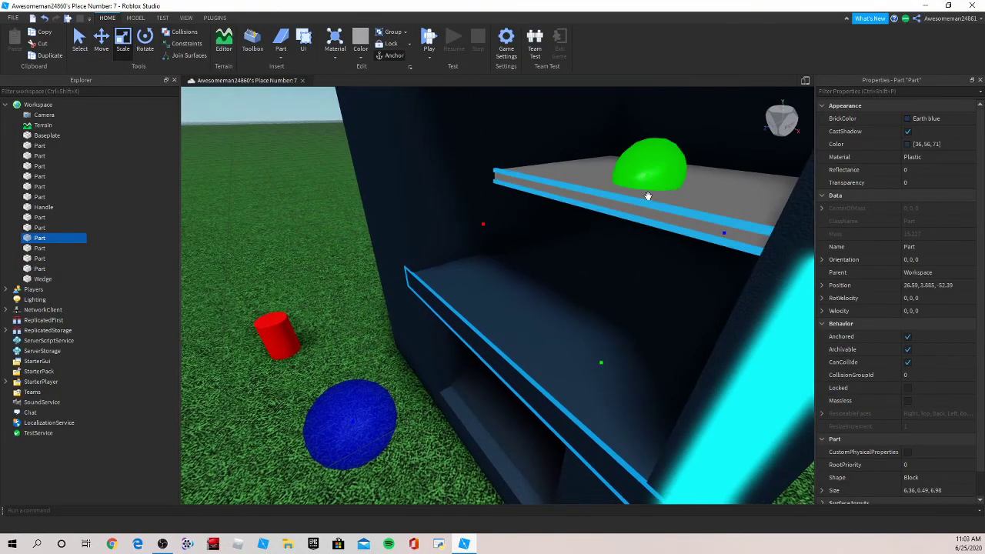
key(ctrl+d)
drag(722, 230, 582, 376)
drag(358, 432, 361, 406)
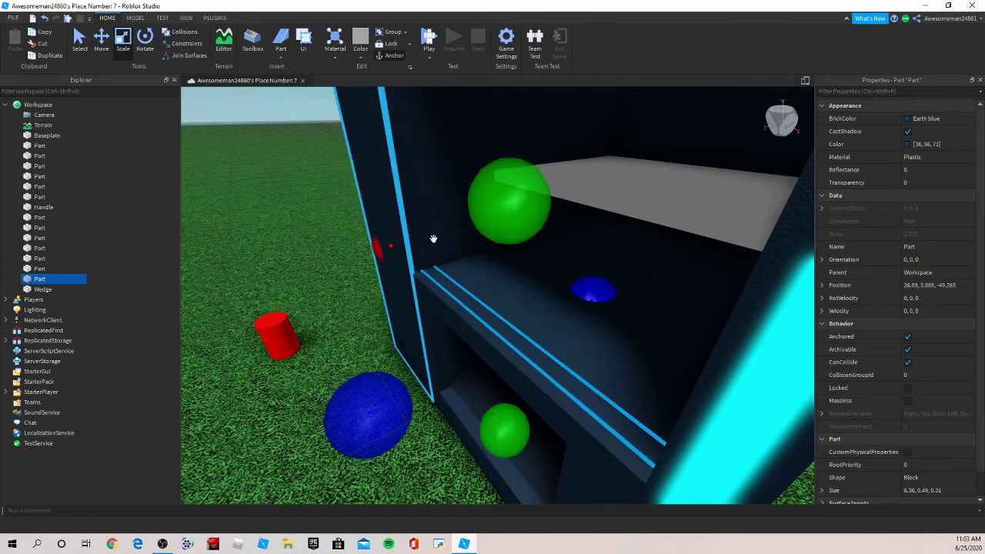
scroll(507, 139, down, 3)
drag(496, 221, 478, 123)
scroll(420, 299, down, 2)
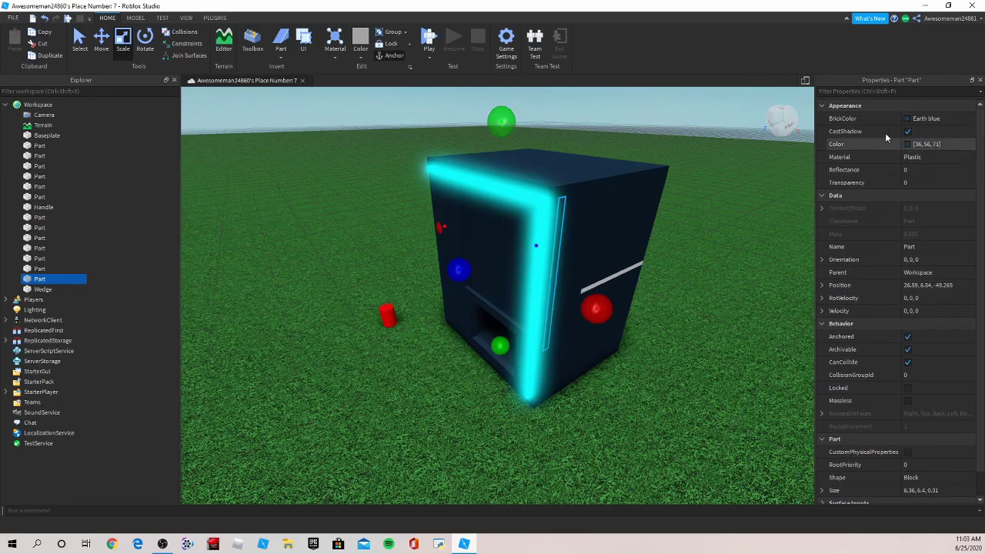
Step: Turn the front panel into a see-through window by coloring it Institutional white with a transparency of 0.7
click(897, 119)
click(959, 310)
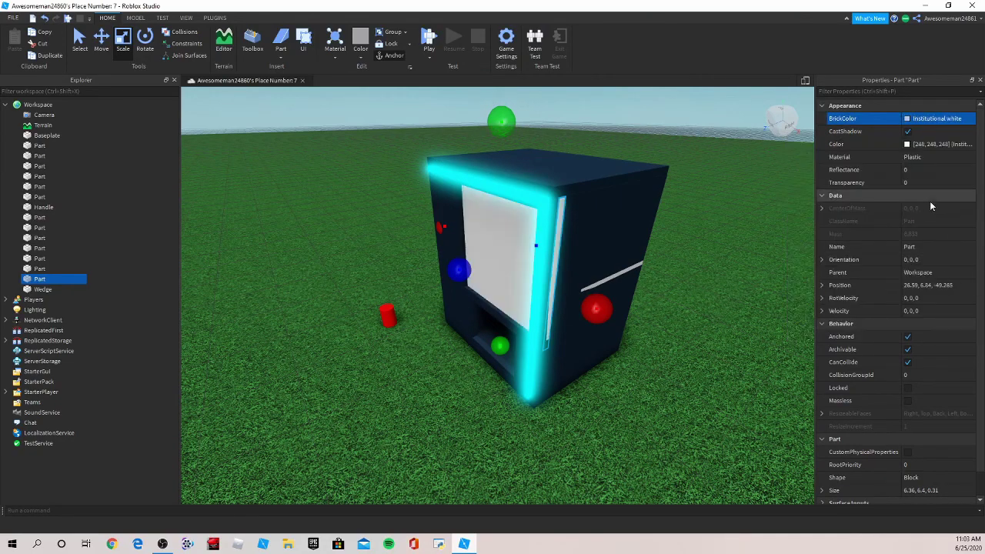
click(925, 183)
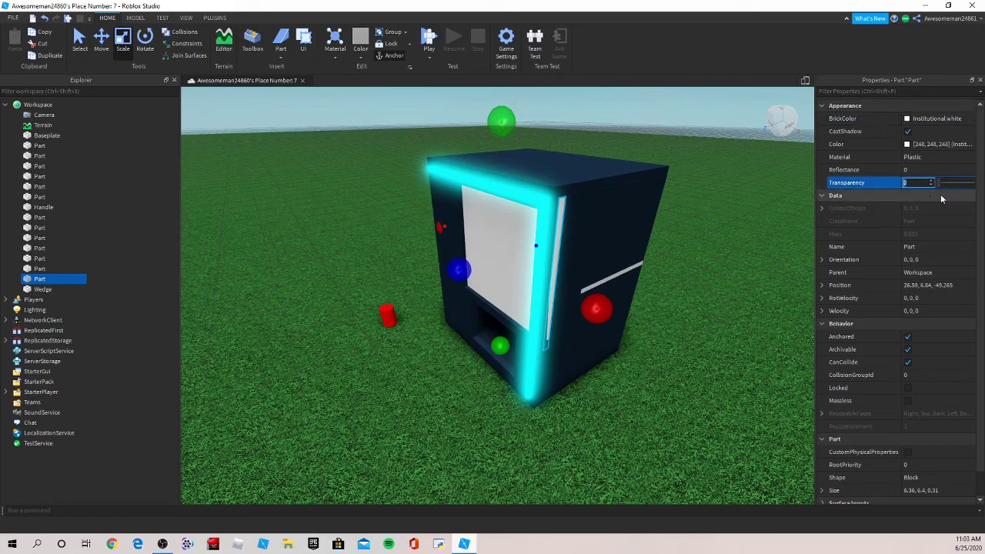
drag(939, 186, 963, 183)
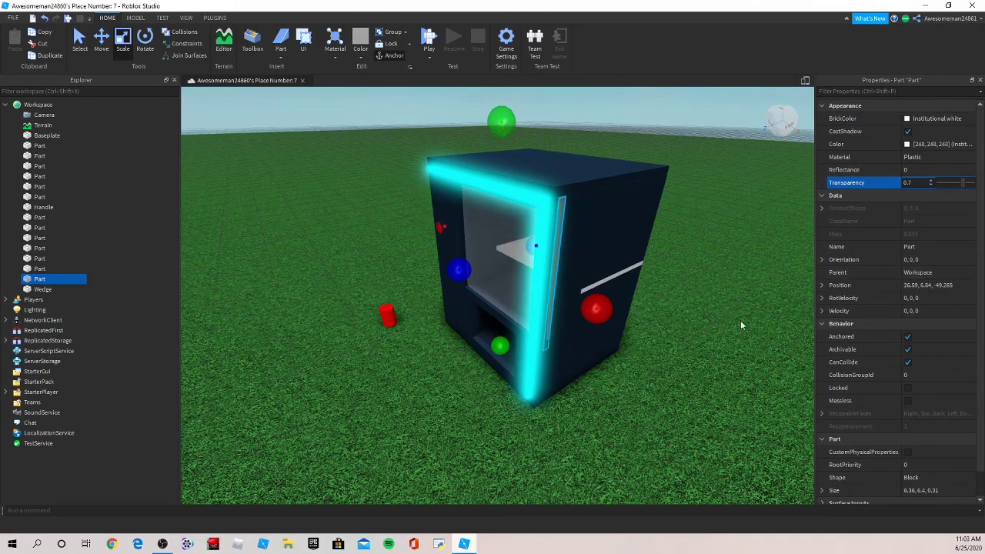
click(721, 346)
key(a)
right_drag(721, 346, 721, 344)
key(w)
key(s)
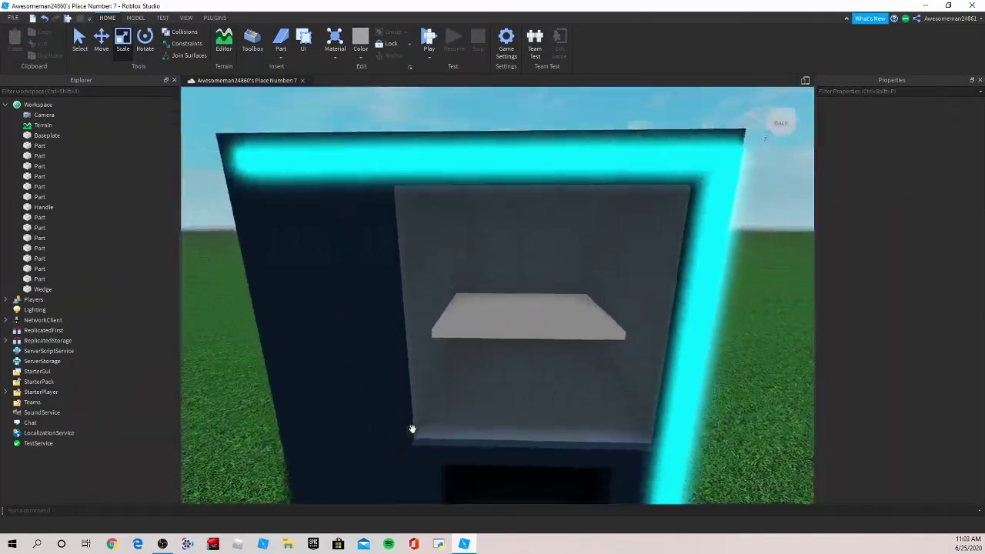
Step: Move the red cylinder can from the grass onto the grey shelf behind the window, at about 26.47, 6.6, -52.67
key(s)
key(a)
drag(457, 307, 423, 422)
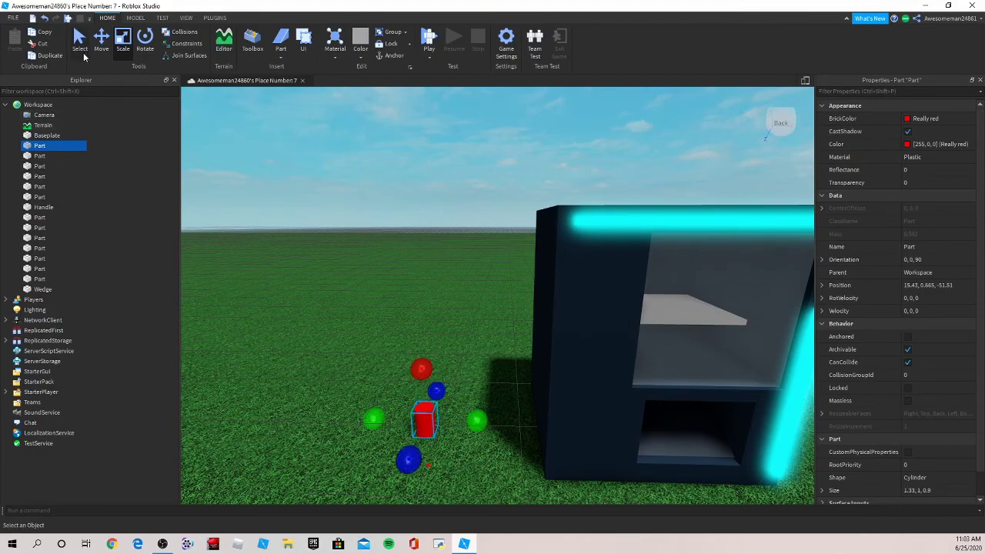
click(98, 42)
drag(494, 422, 706, 424)
key(d)
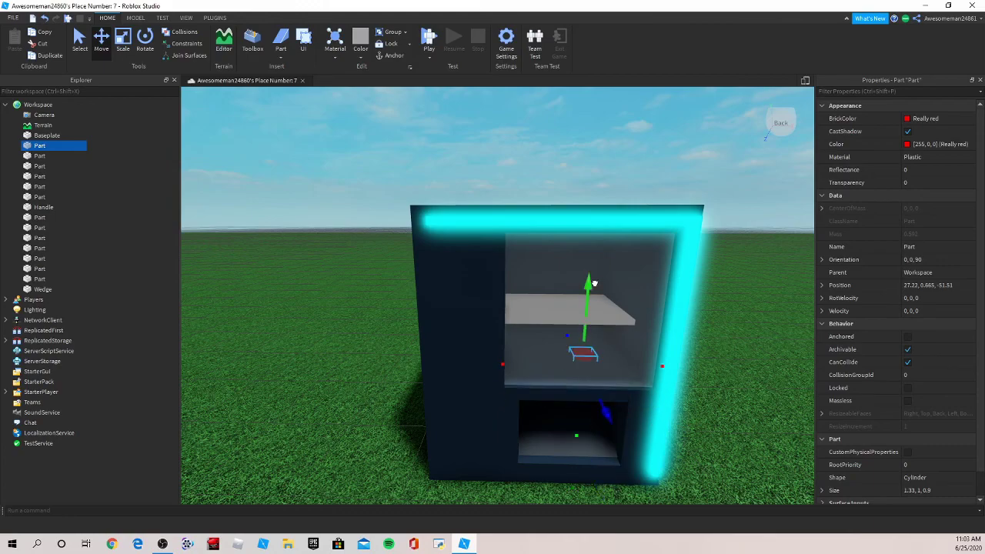
drag(594, 283, 557, 217)
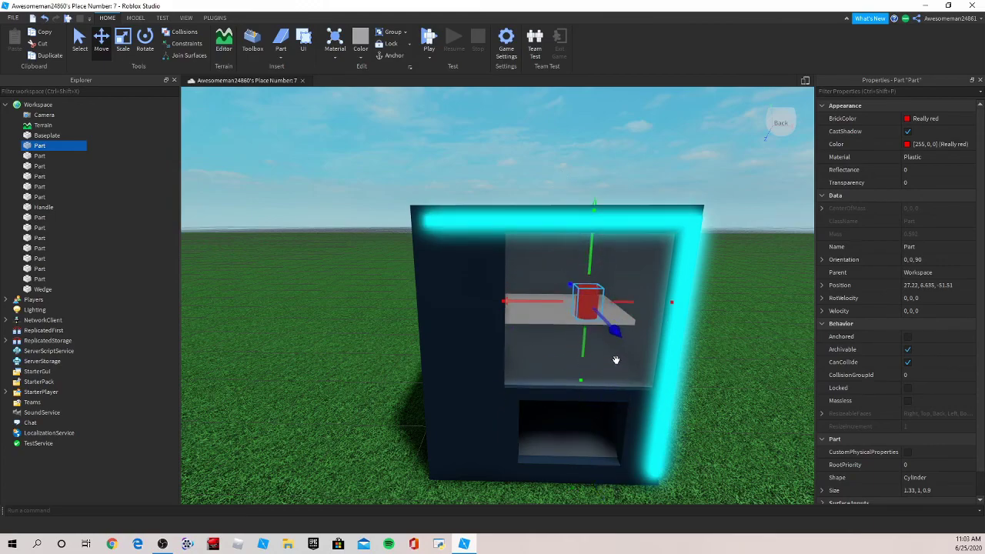
drag(615, 331, 572, 267)
Step: Anchor the shelf can and rename it Red
click(908, 336)
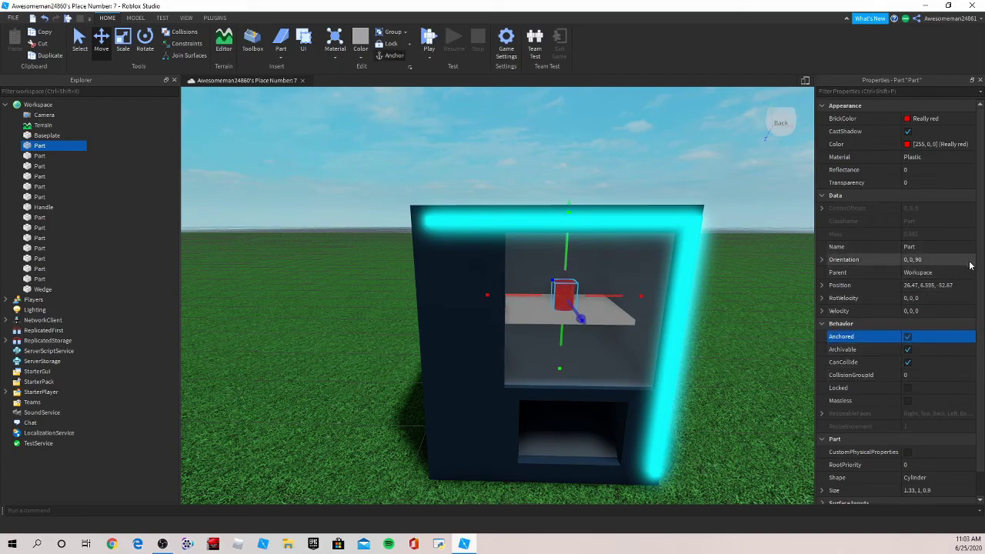
click(968, 246)
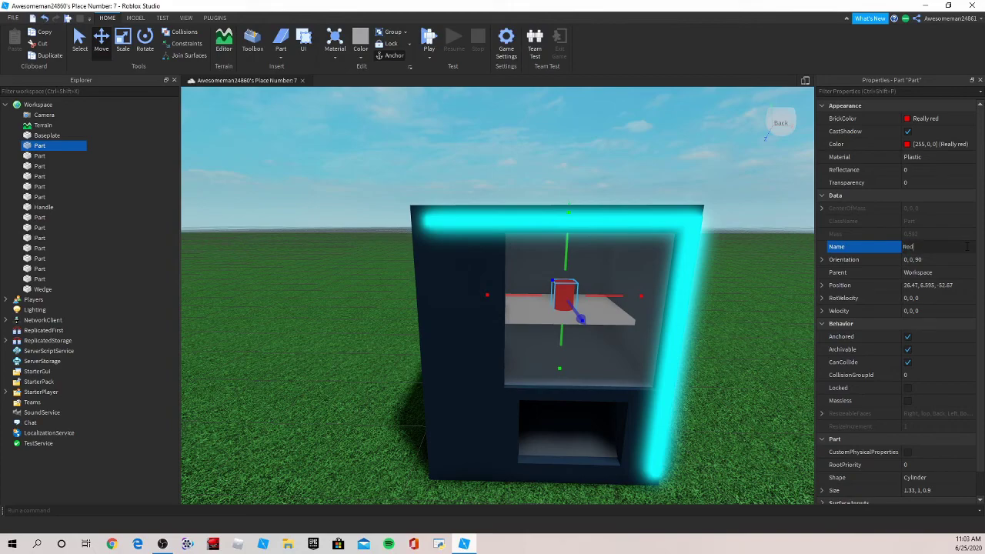
text(Red)
key(Return)
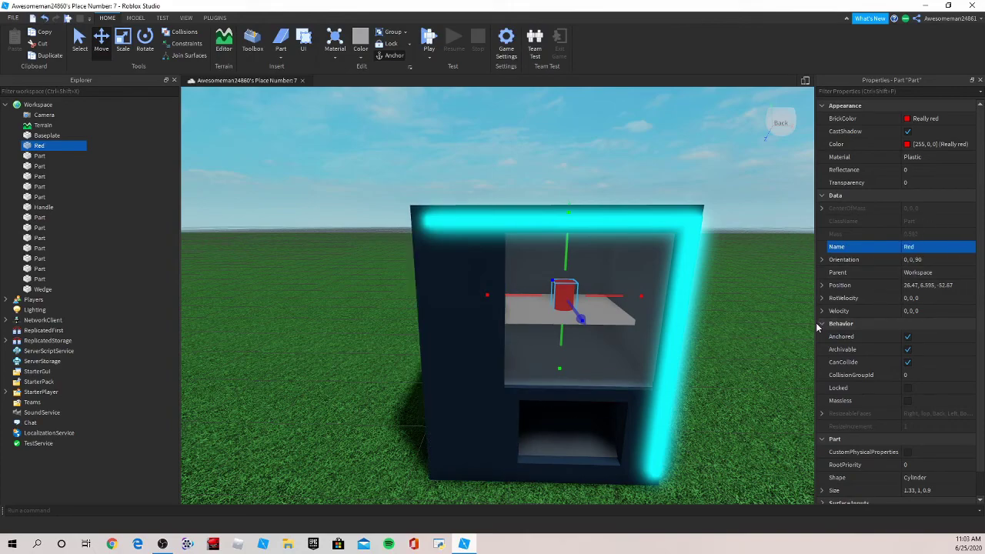
Step: Fine-tune the height of the Red can so it stands on the grey shelf
click(707, 355)
key(a)
right_drag(724, 317, 724, 317)
key(d)
key(s)
key(w)
scroll(532, 269, up, 10)
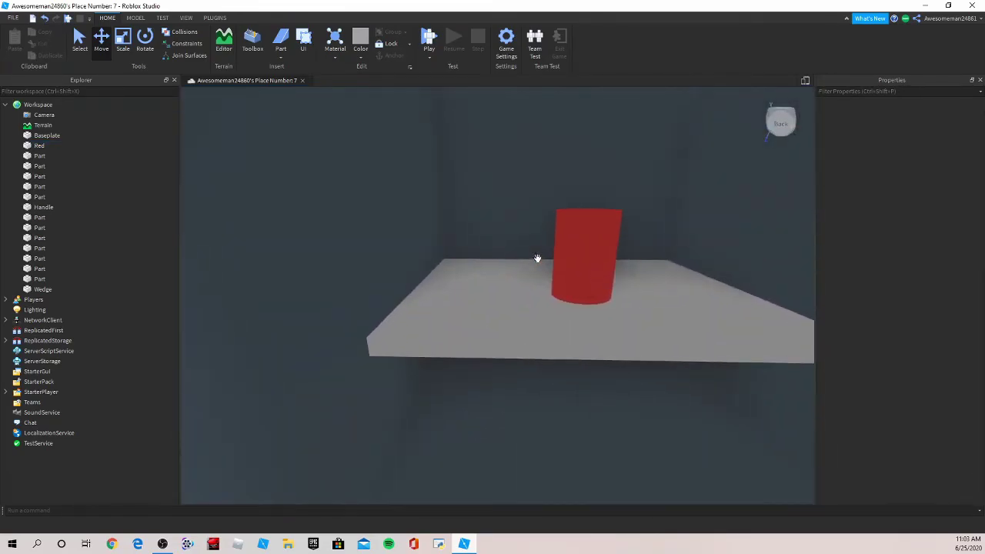
scroll(568, 266, up, 3)
click(605, 275)
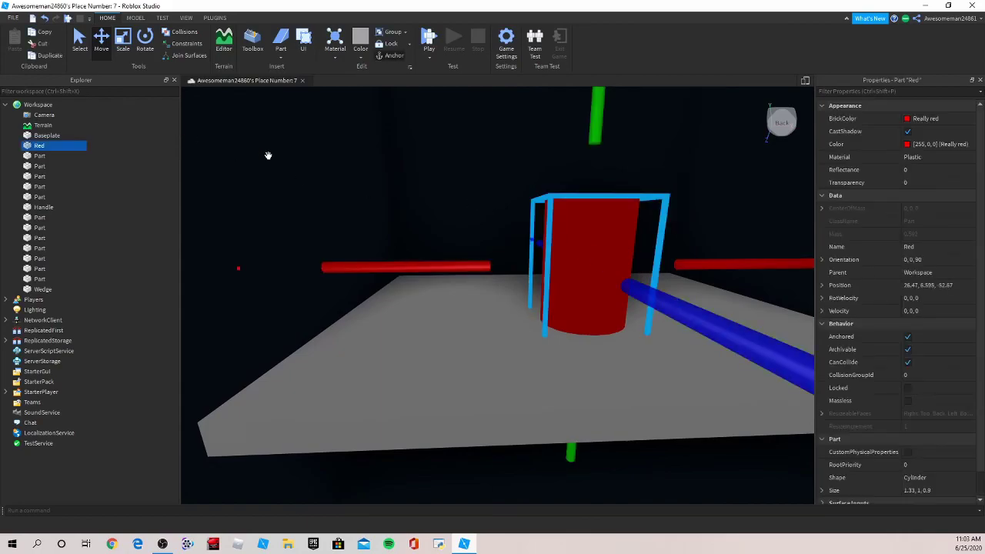
drag(592, 143, 599, 136)
scroll(608, 158, down, 10)
click(589, 337)
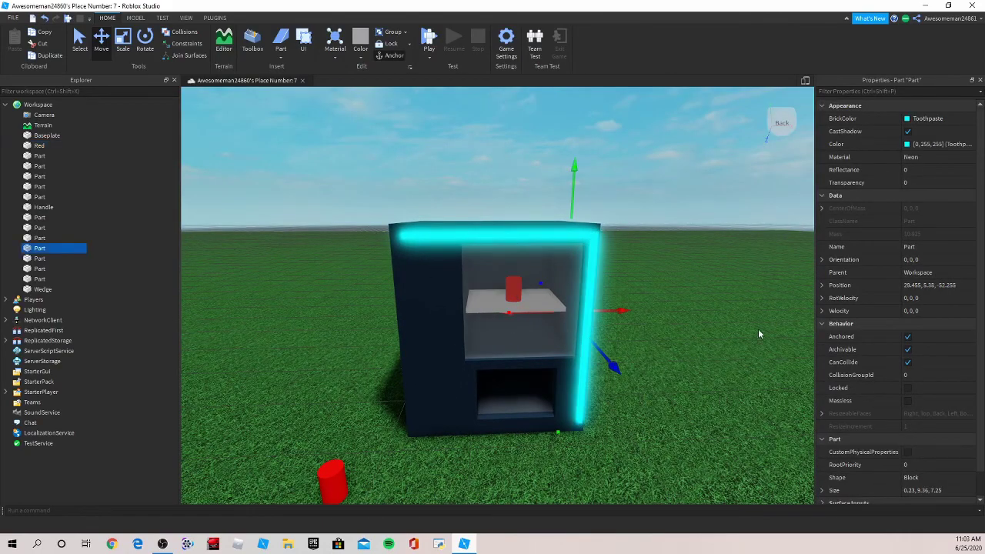
Step: Rotate the red Handle cylinder on the grass onto its side and set its orientation to 0, 0, 0
key(w)
key(s)
key(a)
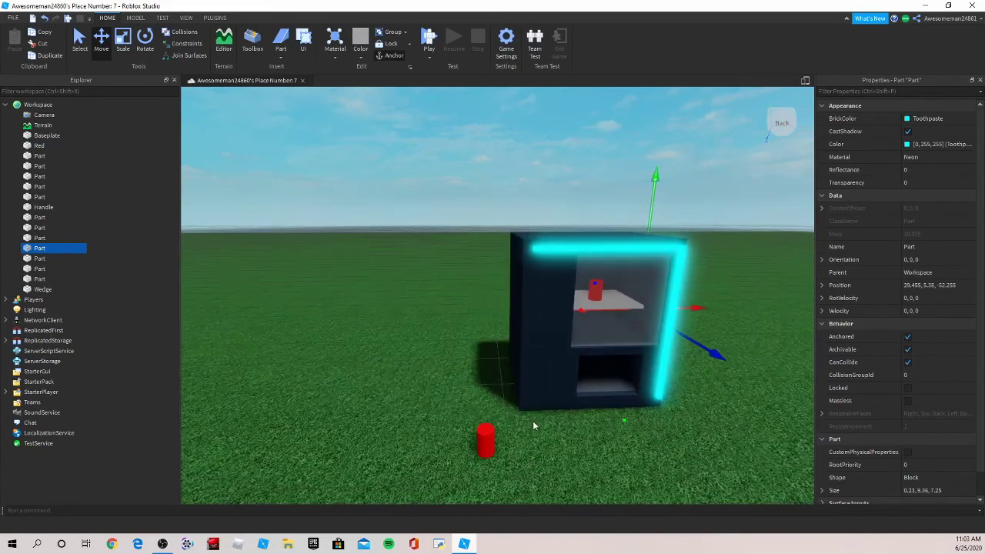
click(487, 444)
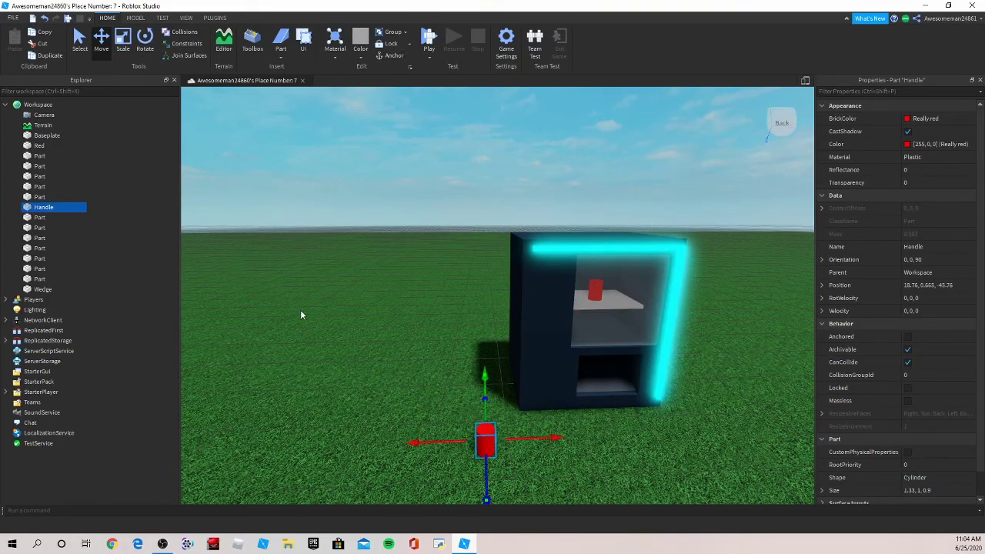
click(145, 54)
key(w)
right_drag(371, 339, 371, 339)
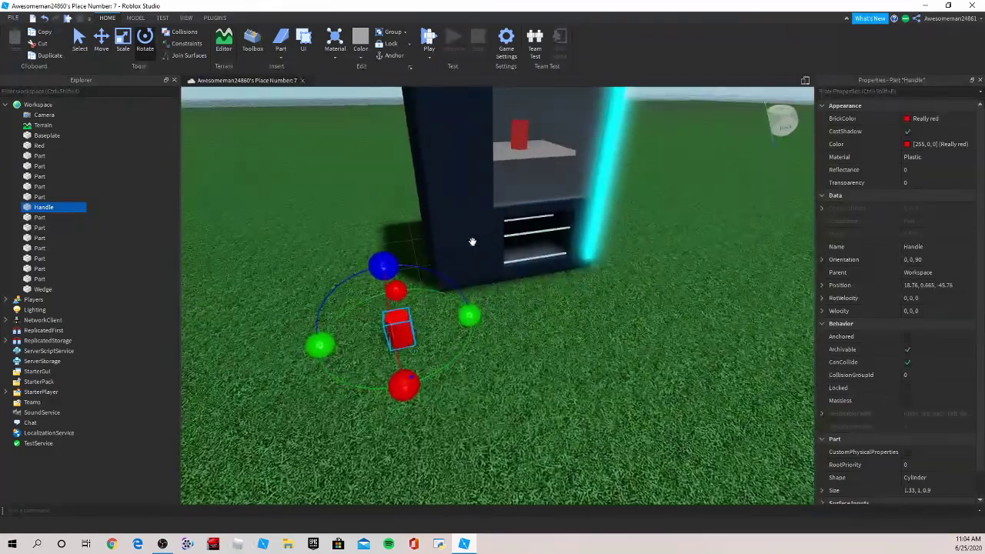
drag(383, 265, 456, 309)
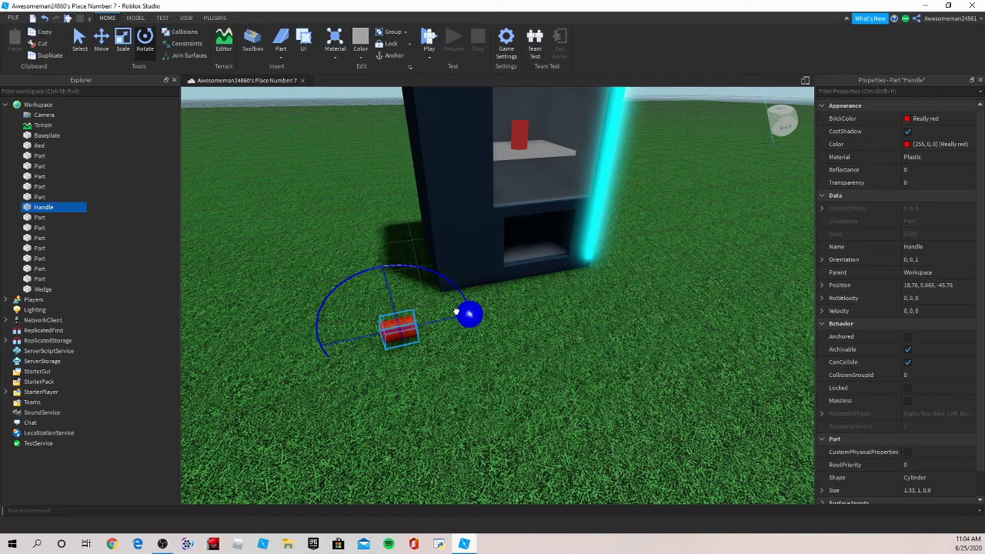
drag(456, 311, 462, 319)
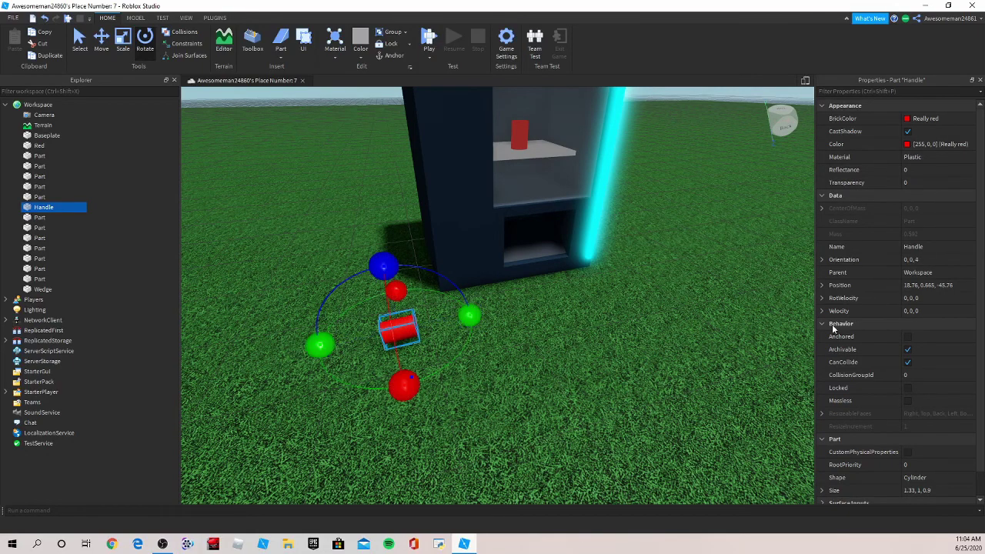
click(912, 260)
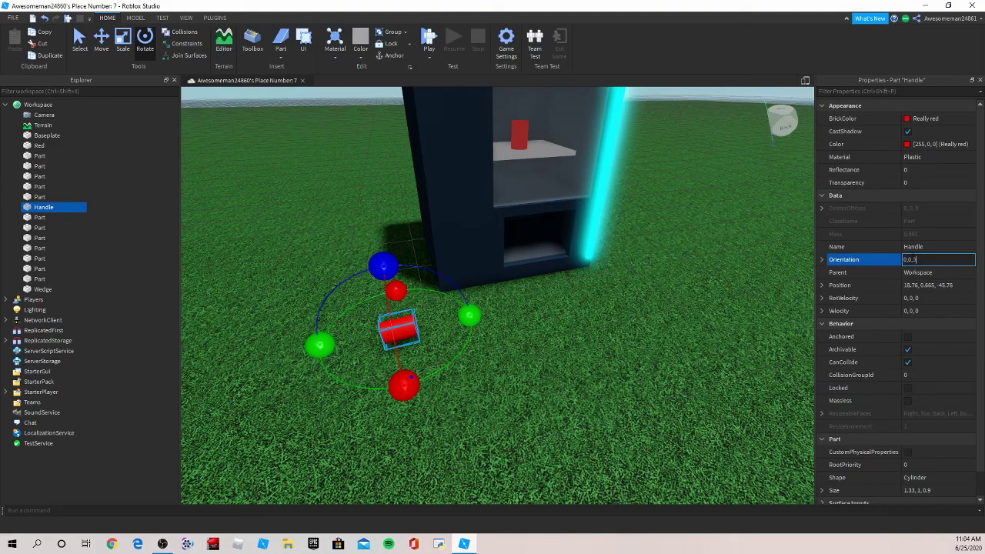
key(Return)
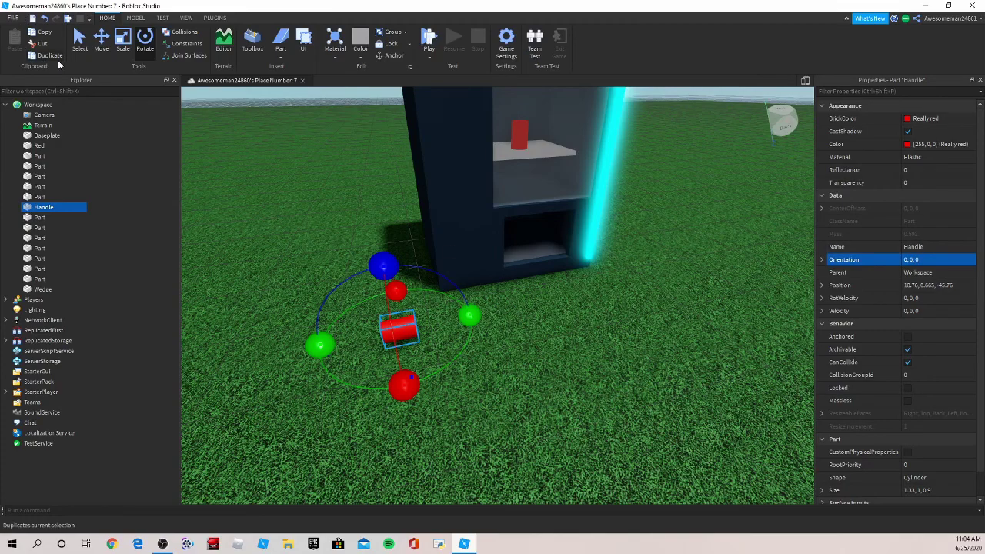
Step: Move the lying Handle cylinder to the lower compartment, at about 26.69, 2.225, -49.52
key(ctrl+2)
click(308, 352)
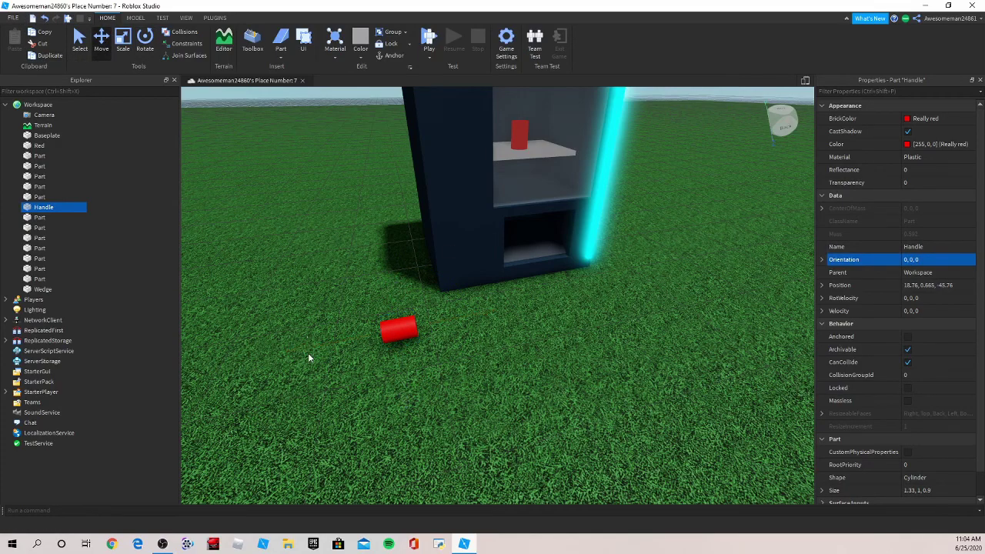
click(377, 337)
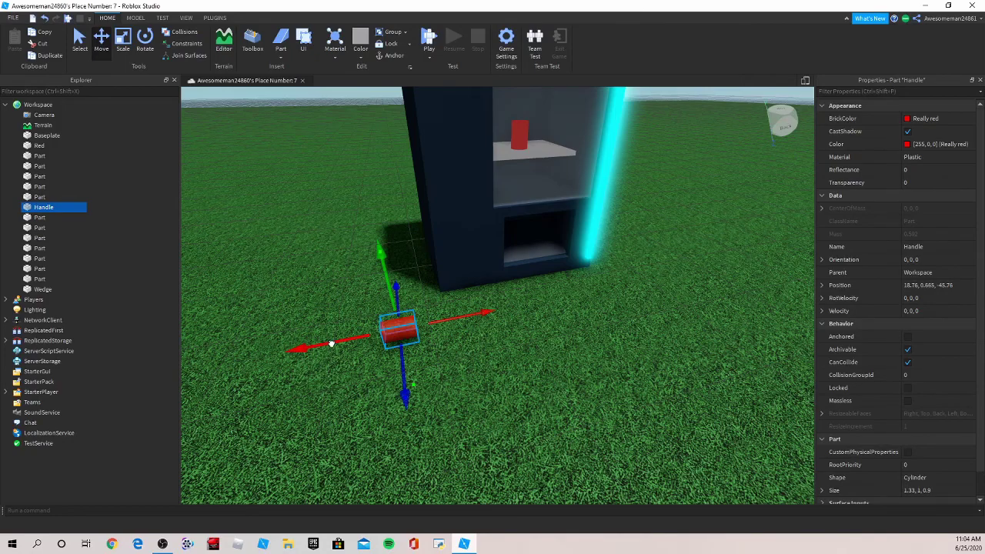
drag(331, 343, 463, 280)
key(f)
key(f)
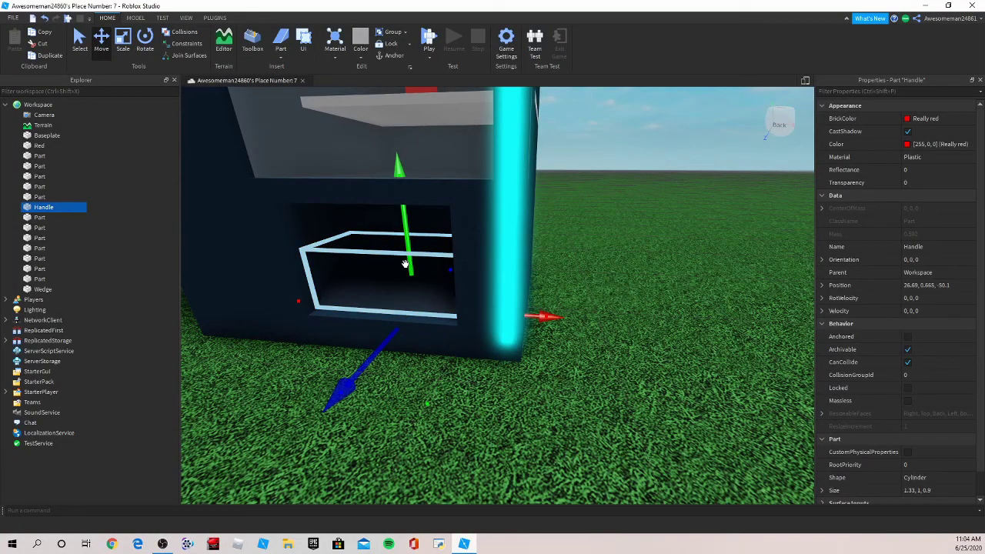
drag(412, 263, 381, 200)
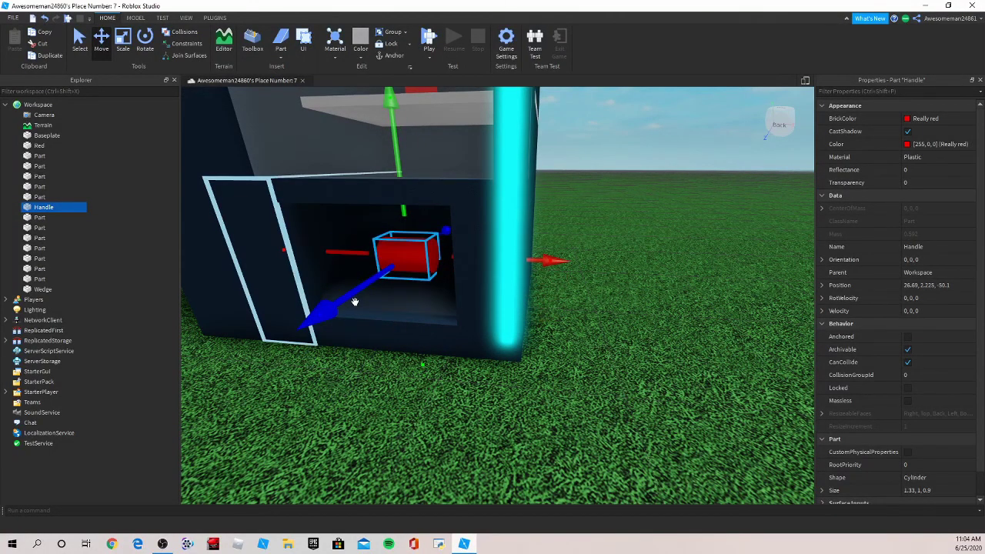
drag(354, 300, 330, 317)
Step: Center the Handle cylinder within the lower compartment, at about 26.34, 2.225, -49.67
scroll(356, 322, up, 1)
right_drag(355, 322, 356, 322)
key(w)
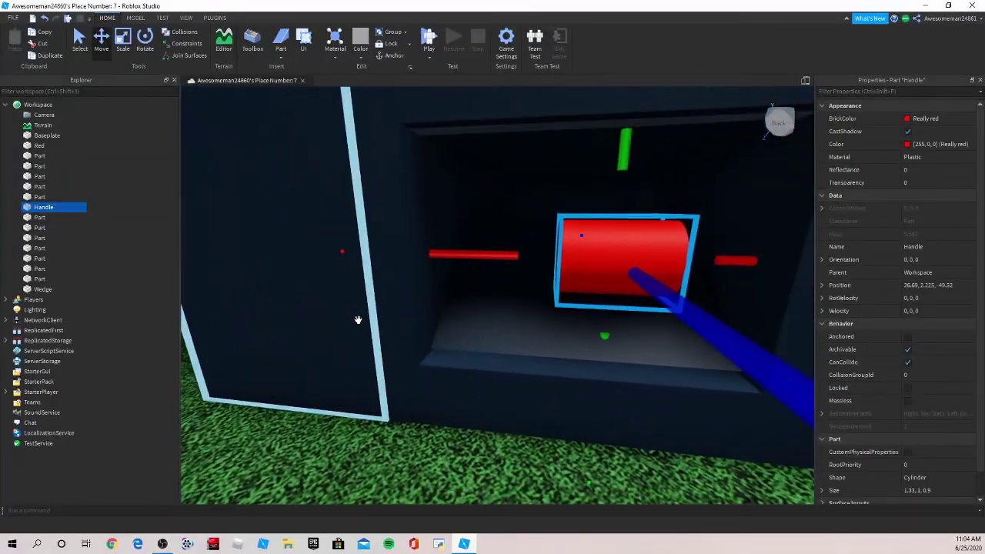
drag(437, 259, 419, 254)
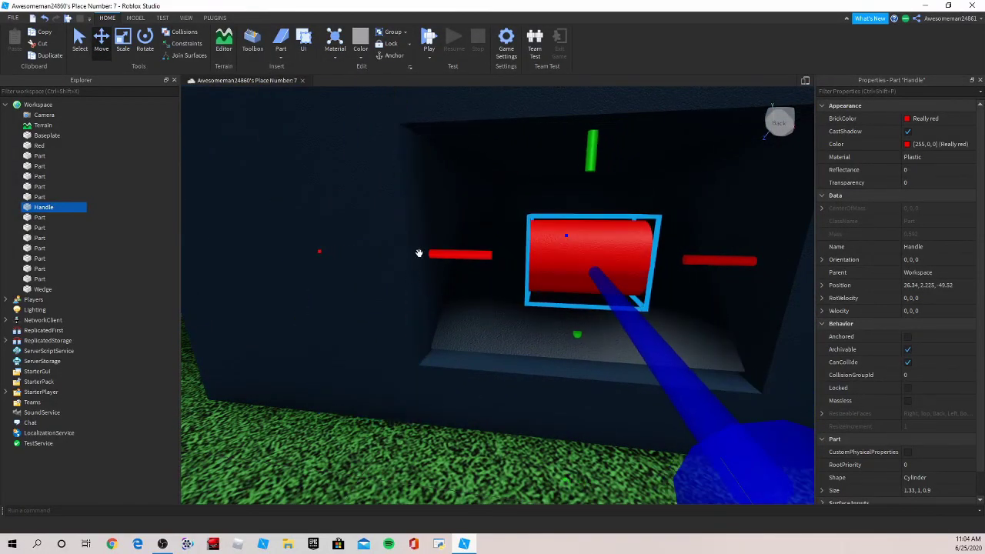
key(d)
right_drag(418, 320, 419, 317)
drag(346, 273, 361, 254)
click(451, 420)
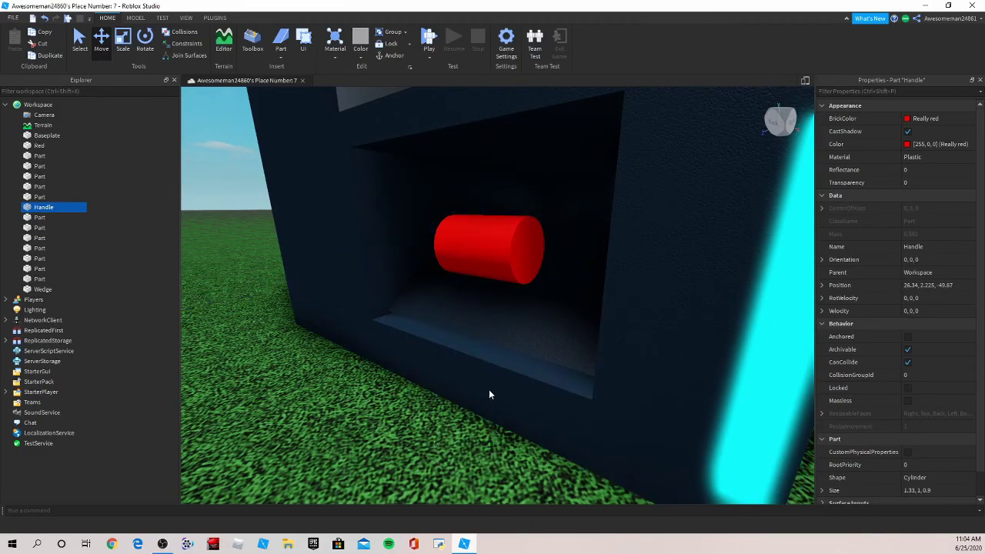
scroll(483, 394, down, 5)
right_drag(488, 391, 483, 393)
scroll(492, 296, up, 2)
click(503, 263)
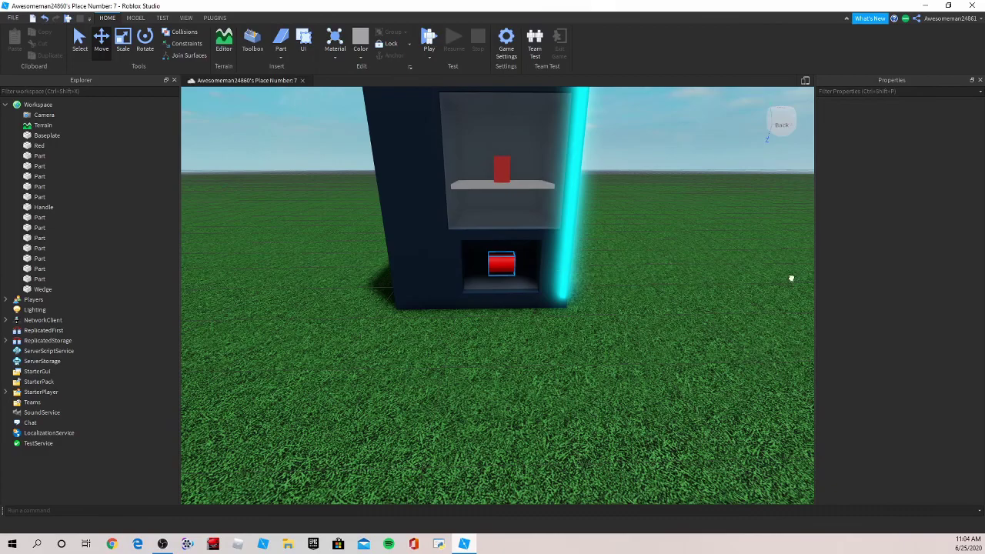
scroll(791, 278, down, 2)
scroll(567, 271, up, 4)
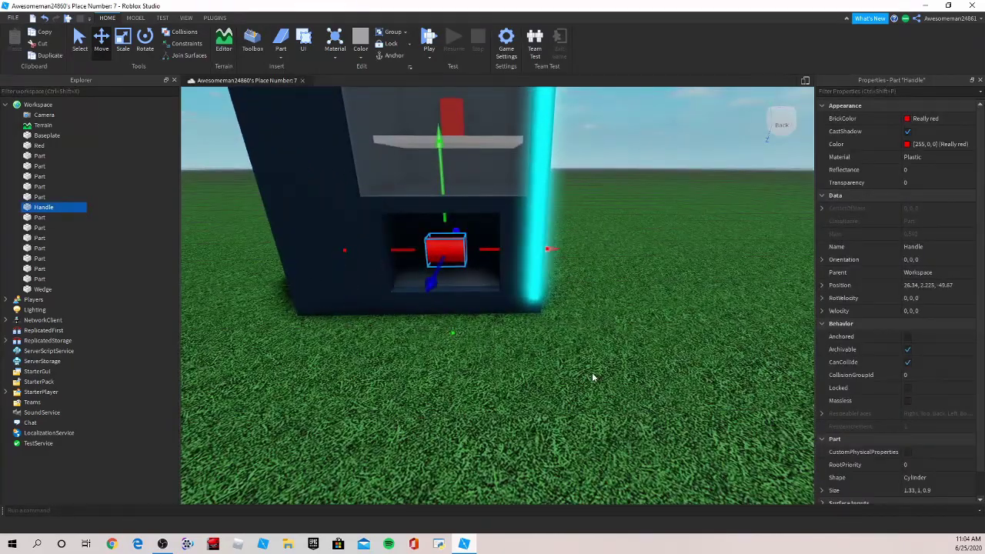
click(595, 369)
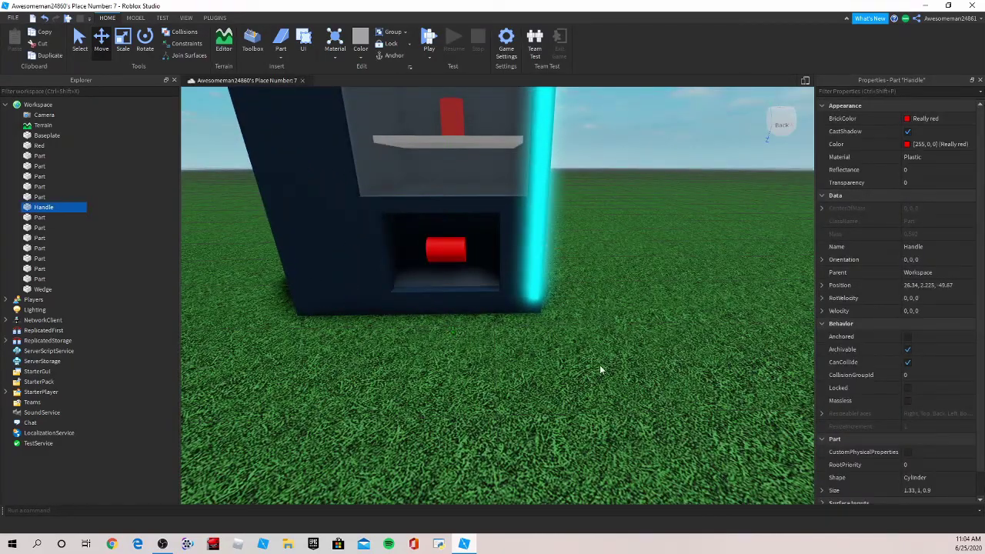
Step: Delete the existing BlueSoda tool from ReplicatedStorage
click(7, 341)
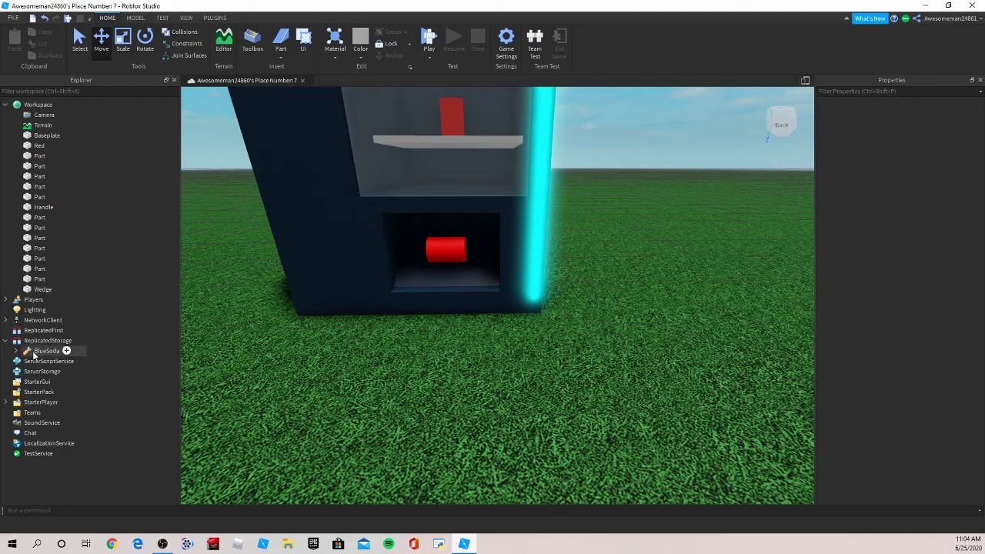
click(34, 351)
key(Delete)
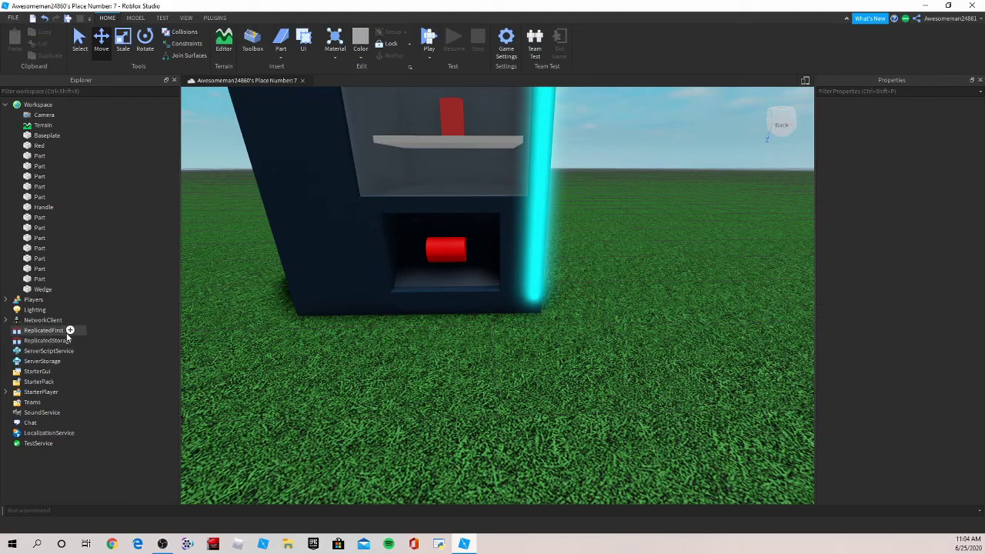
Step: Insert a new Tool object into ReplicatedStorage
click(79, 341)
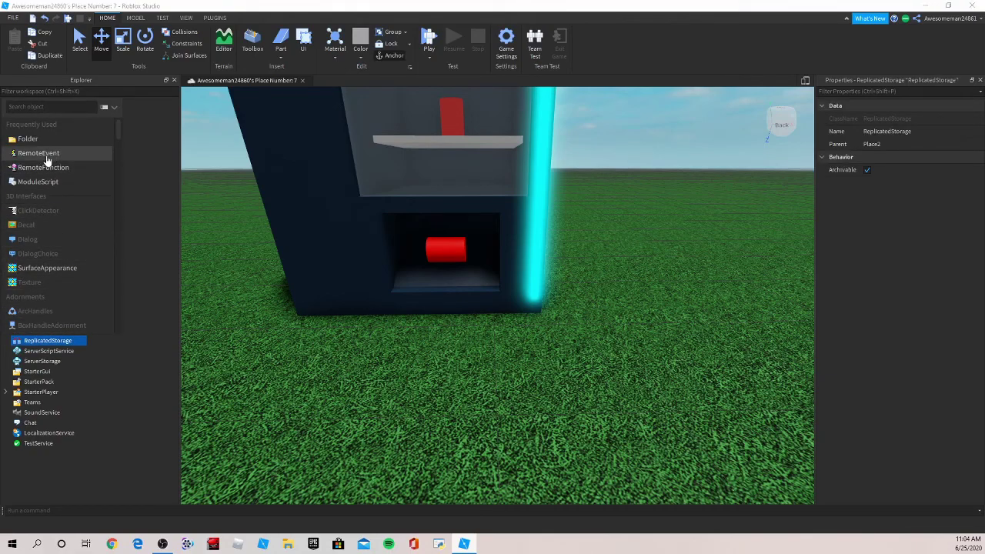
text(too)
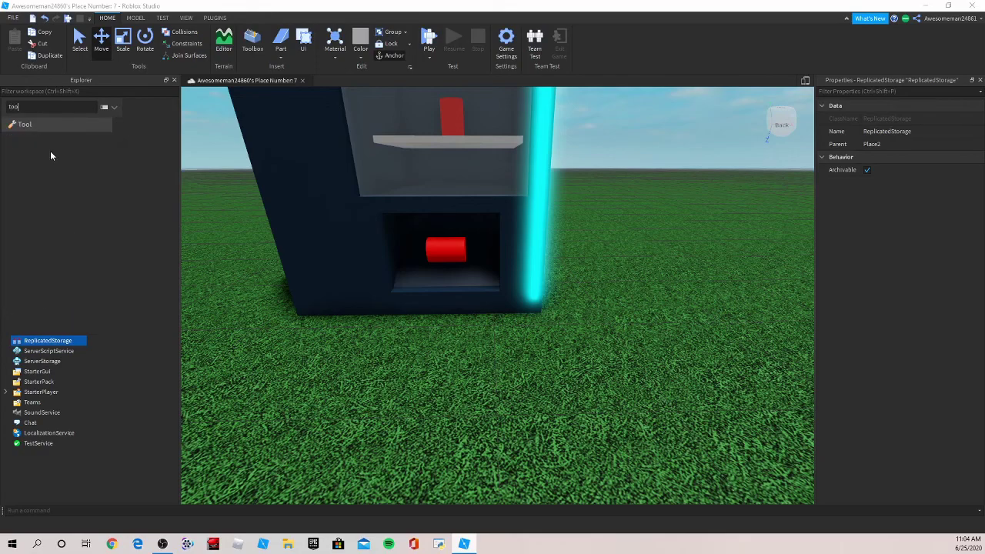
key(Return)
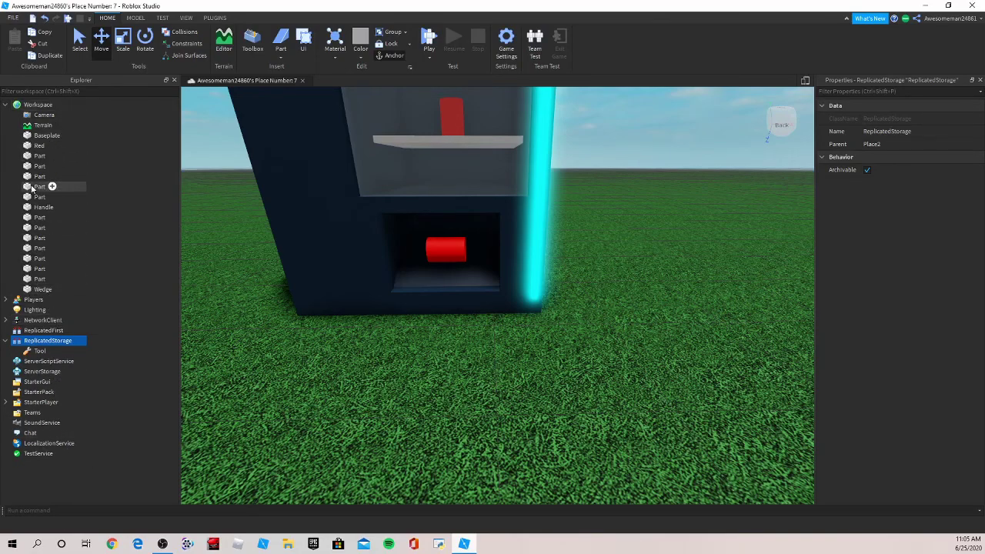
Step: Parent the Handle cylinder to the new tool and rename the tool Red Soda
drag(35, 207, 37, 350)
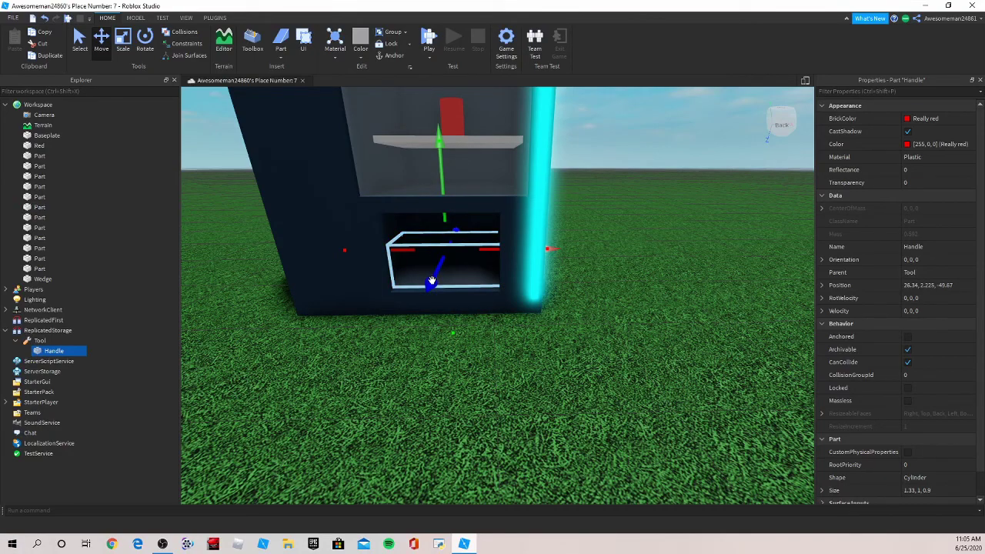
click(39, 341)
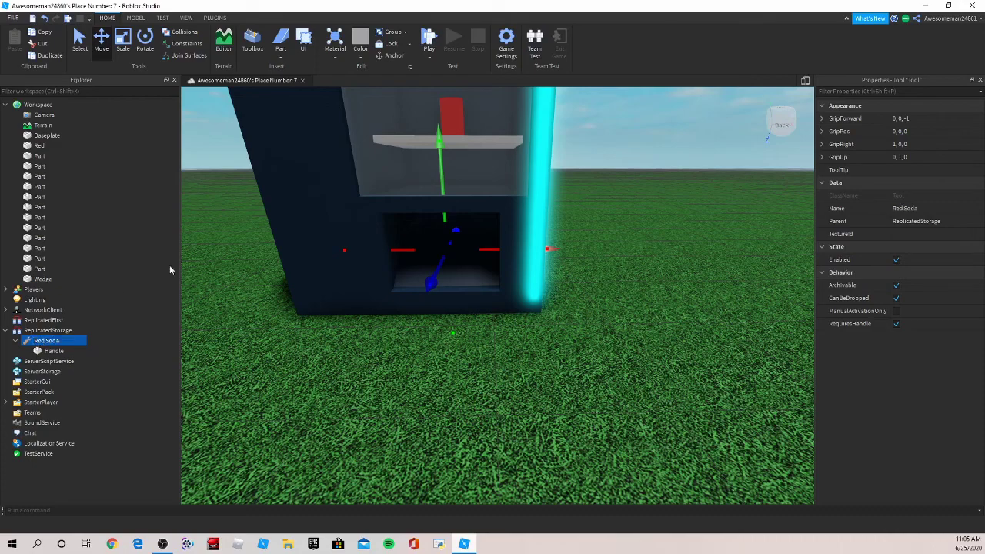
click(427, 360)
Step: Duplicate the dark blue side panel of the vending machine and reduce the copy's depth to about 0.33 at the front
key(a)
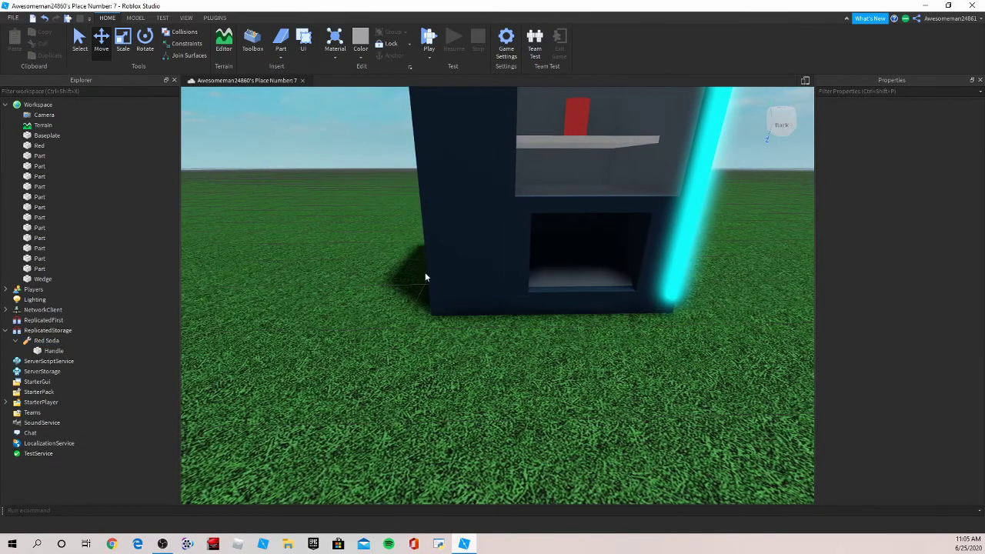
click(431, 194)
key(a)
right_drag(409, 224, 407, 229)
click(122, 43)
right_drag(259, 158, 260, 158)
key(ctrl+d)
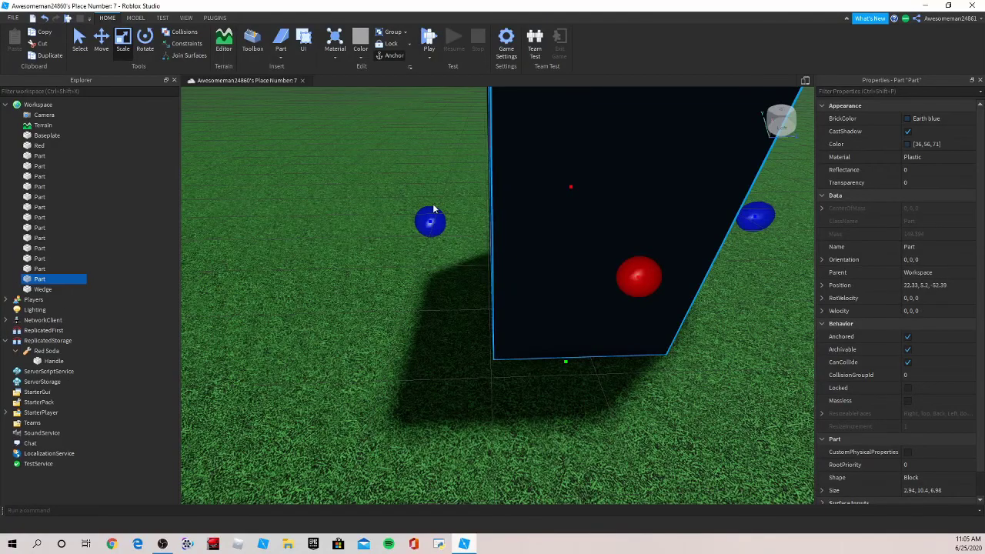
key(d)
drag(422, 227, 581, 225)
key(d)
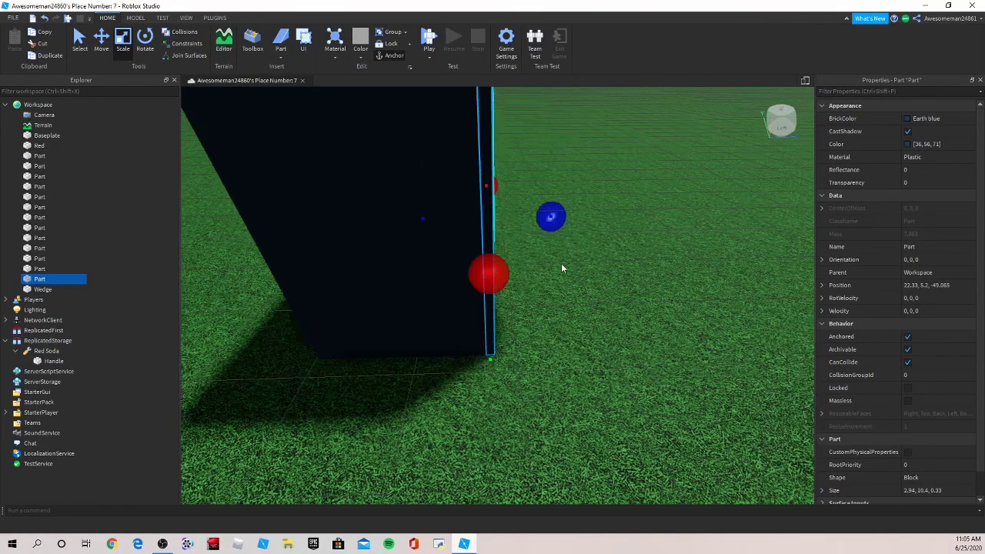
right_drag(561, 266, 441, 305)
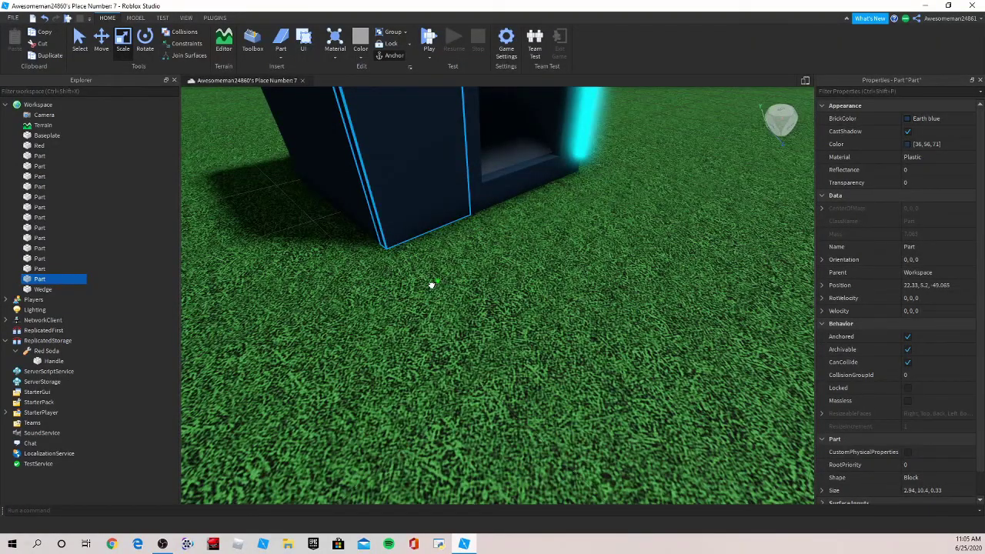
Step: Resize the duplicated panel into a button on the machine's front, about 1.68 wide, 3.42 high and 0.61 deep
drag(439, 283, 435, 194)
right_drag(435, 194, 436, 195)
key(s)
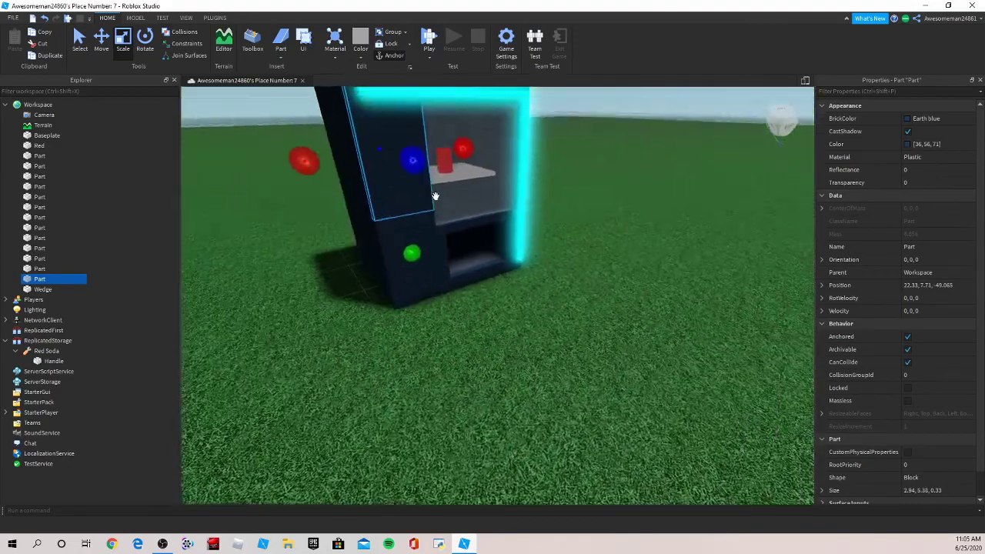
scroll(317, 113, down, 5)
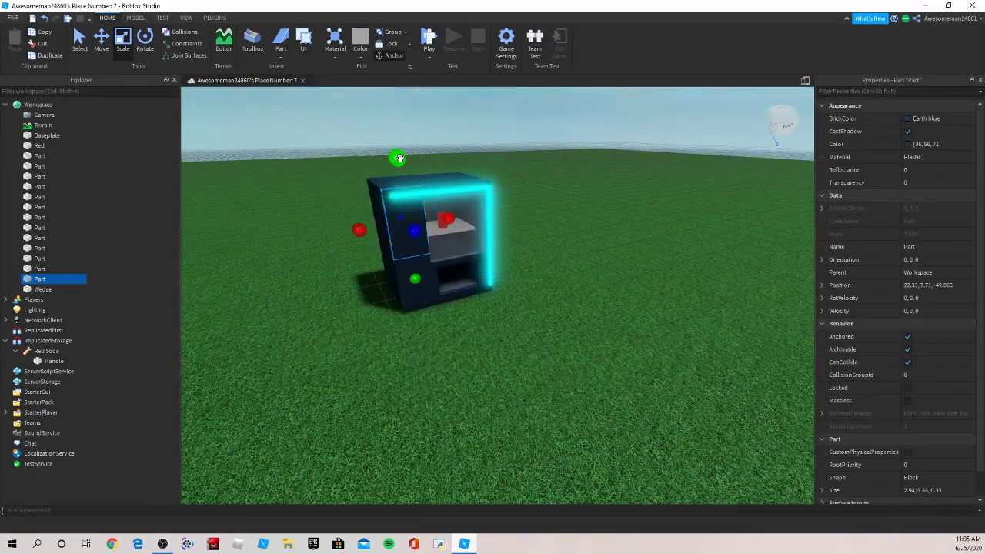
drag(397, 185, 398, 187)
scroll(366, 216, up, 2)
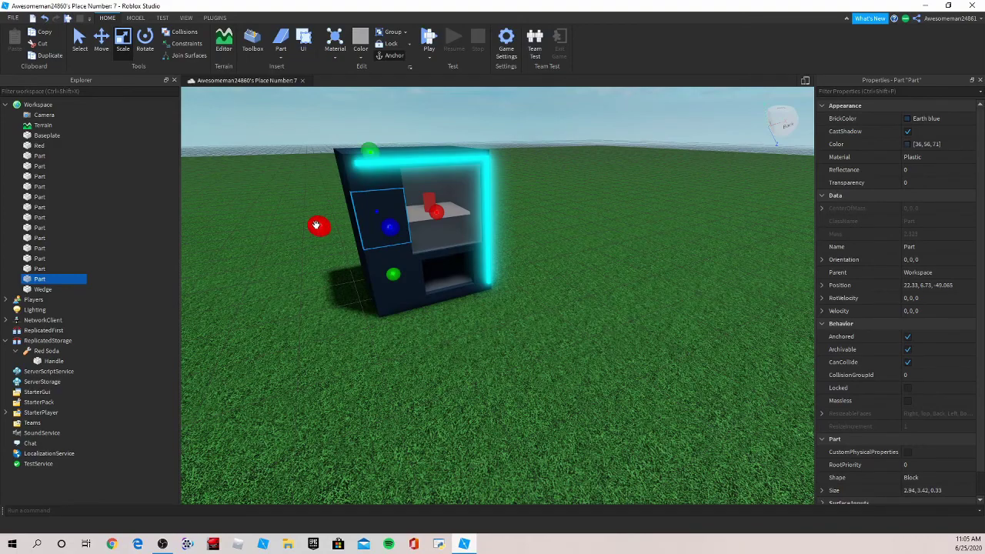
drag(316, 224, 333, 224)
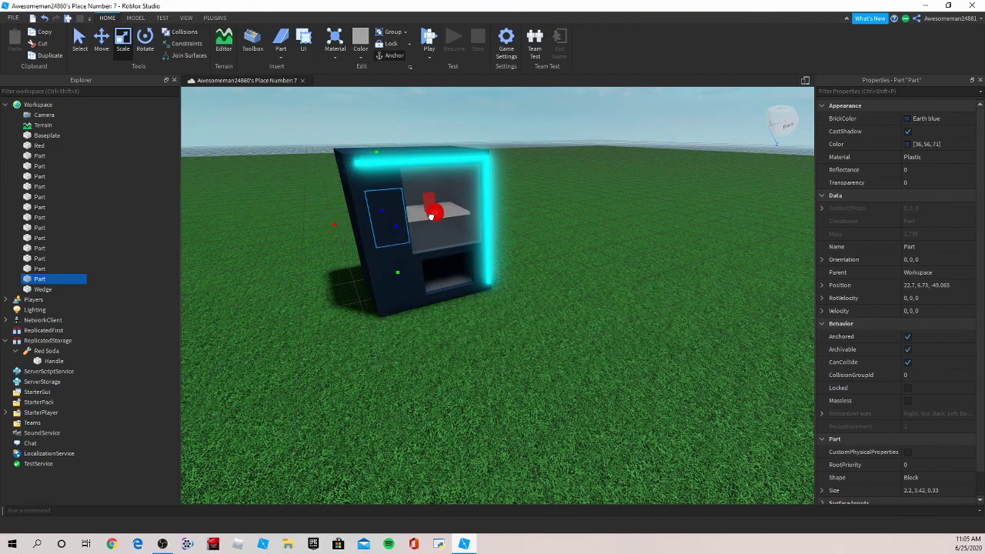
drag(428, 223, 392, 229)
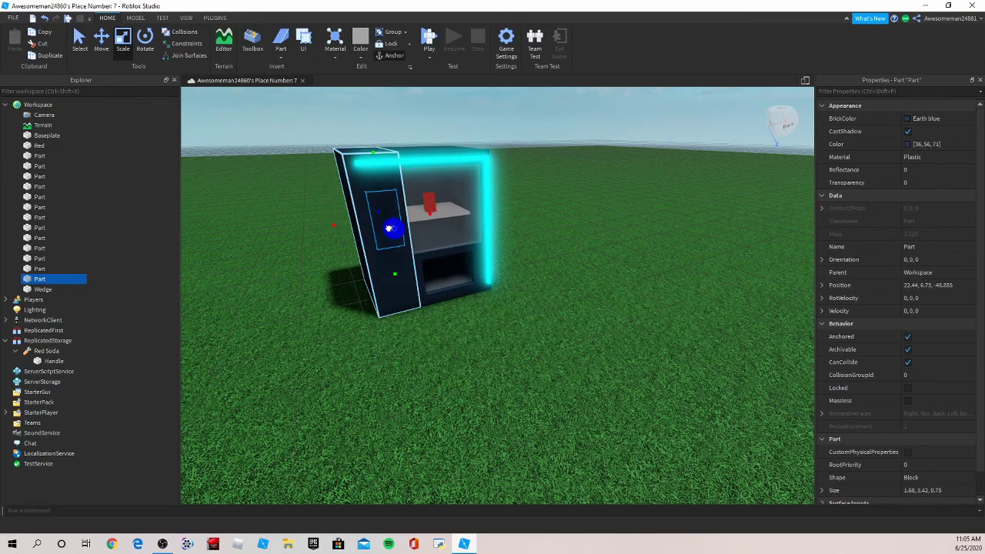
Step: Color the new front part Really red and rename it Button
click(925, 120)
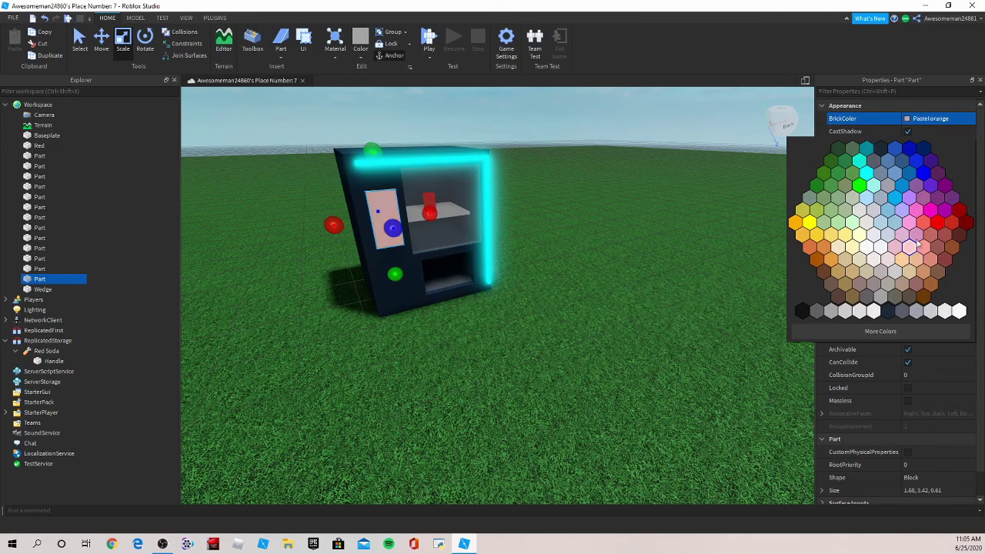
click(939, 221)
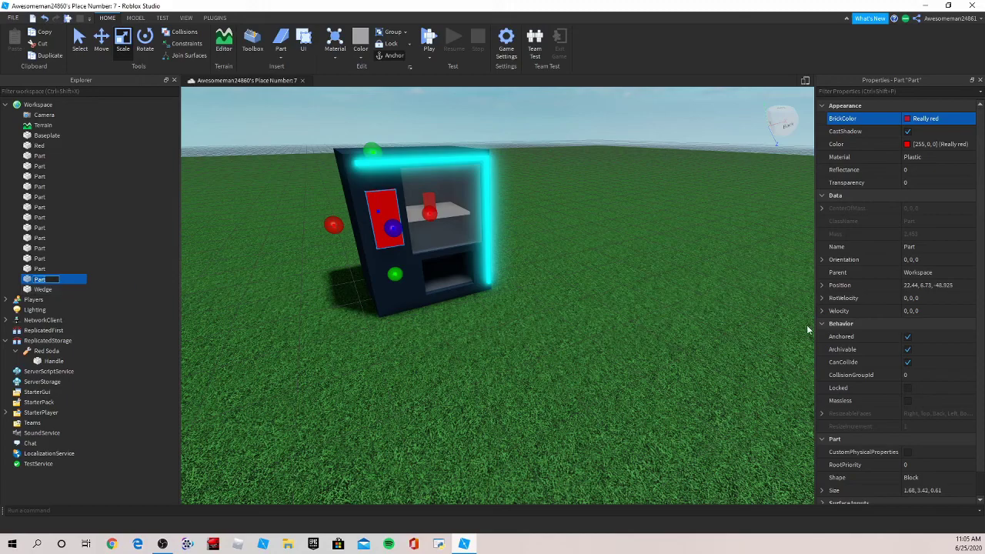
click(945, 247)
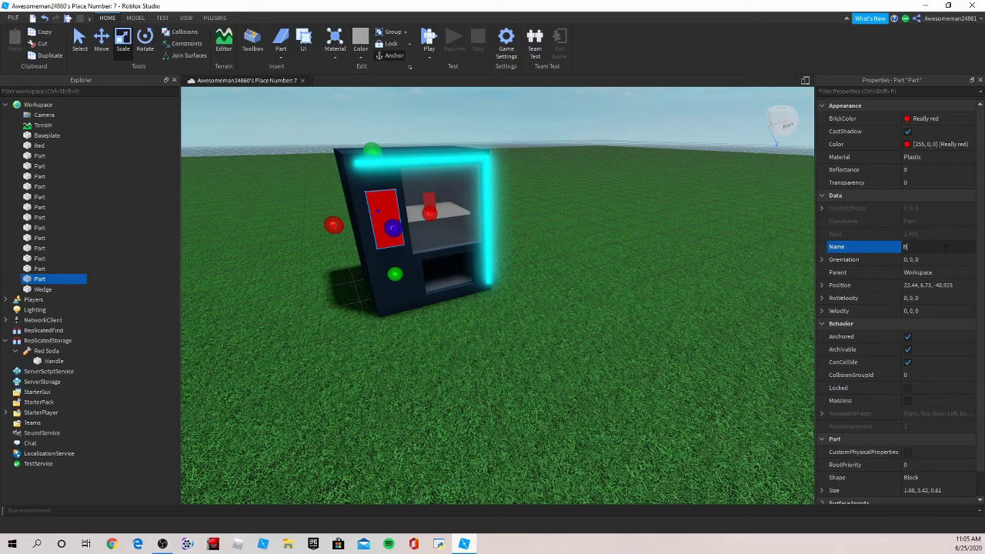
text(ton)
key(Return)
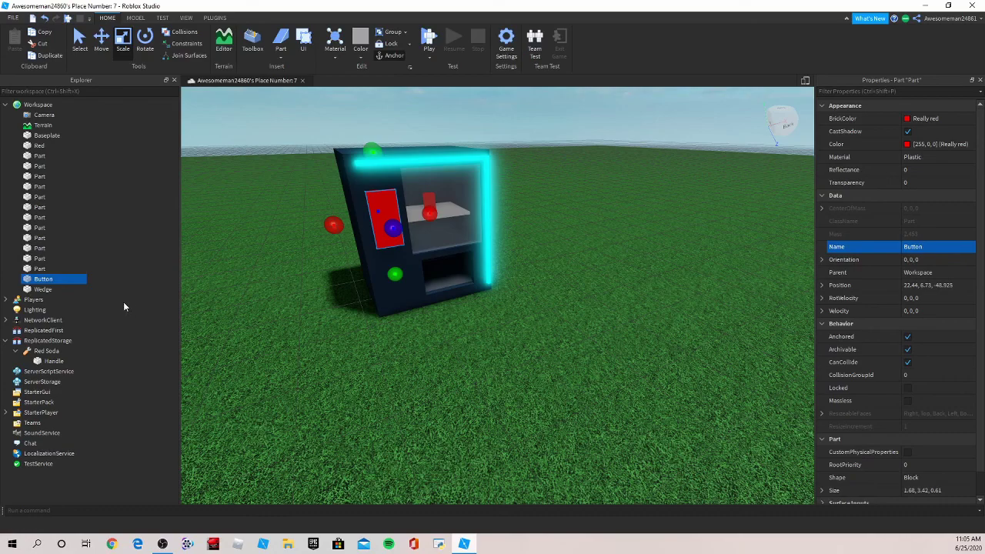
Step: Add a ClickDetector and a Script inside the Button part
click(59, 279)
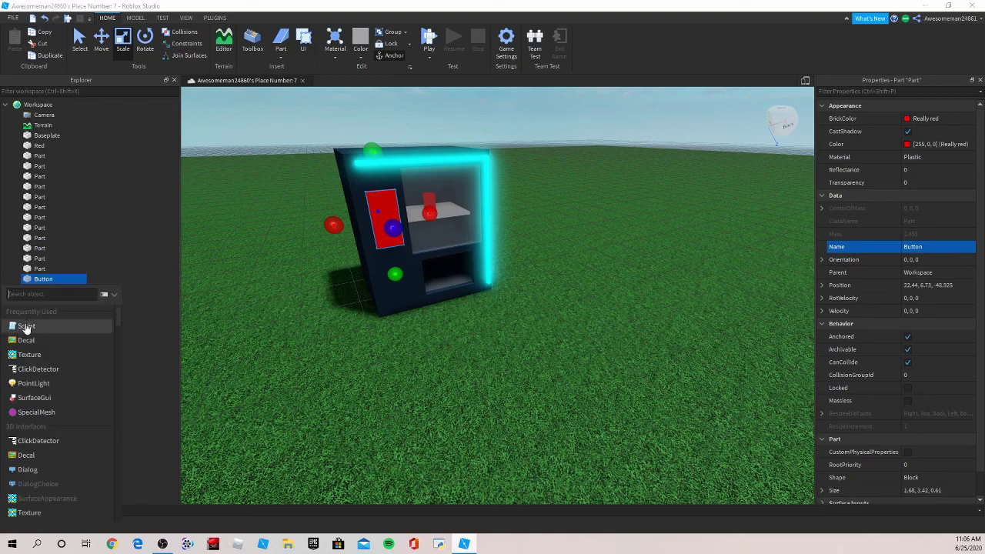
click(54, 370)
mouse_move(59, 278)
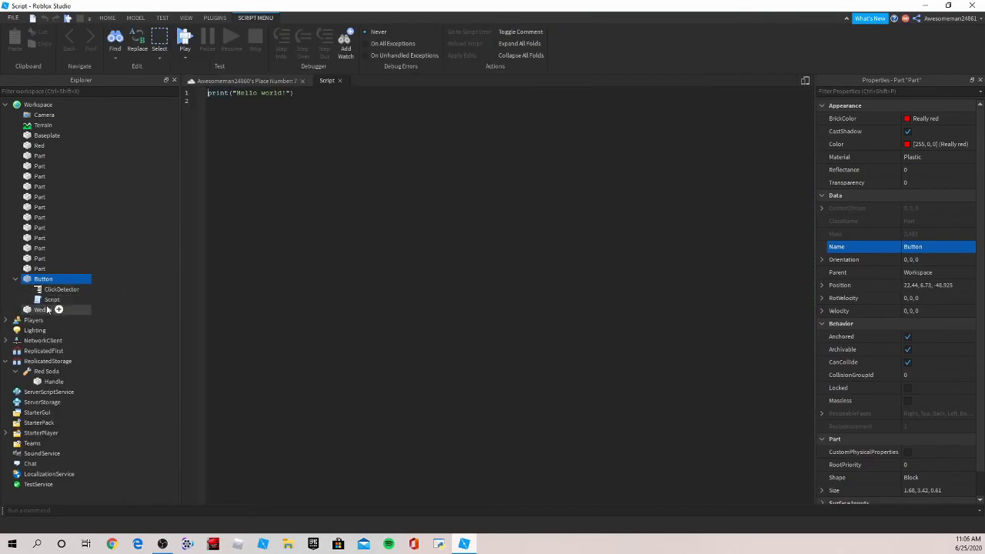
click(48, 289)
click(45, 300)
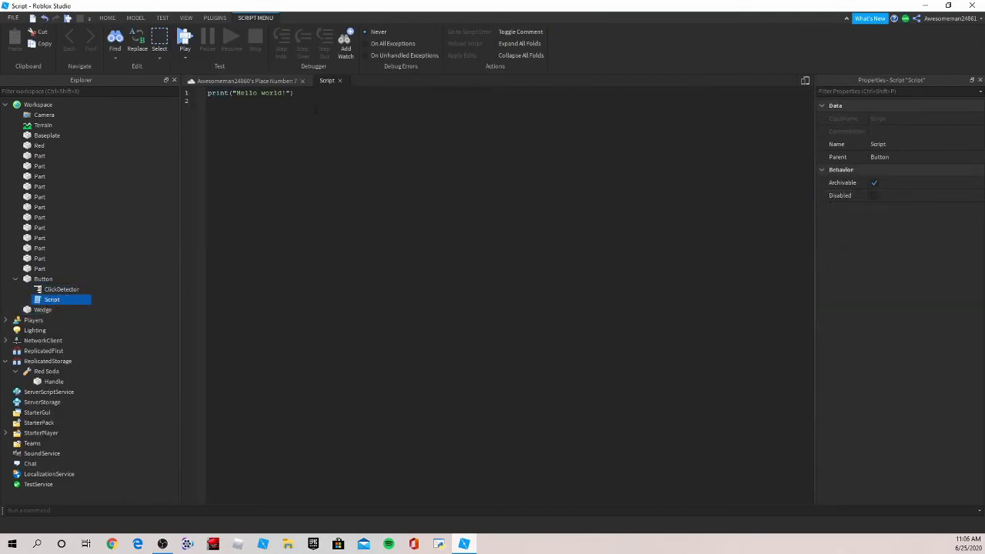
Step: Replace the default print line in the Button's script with an empty function named GiveSoda()
drag(310, 93, 208, 92)
key(BackSpace)
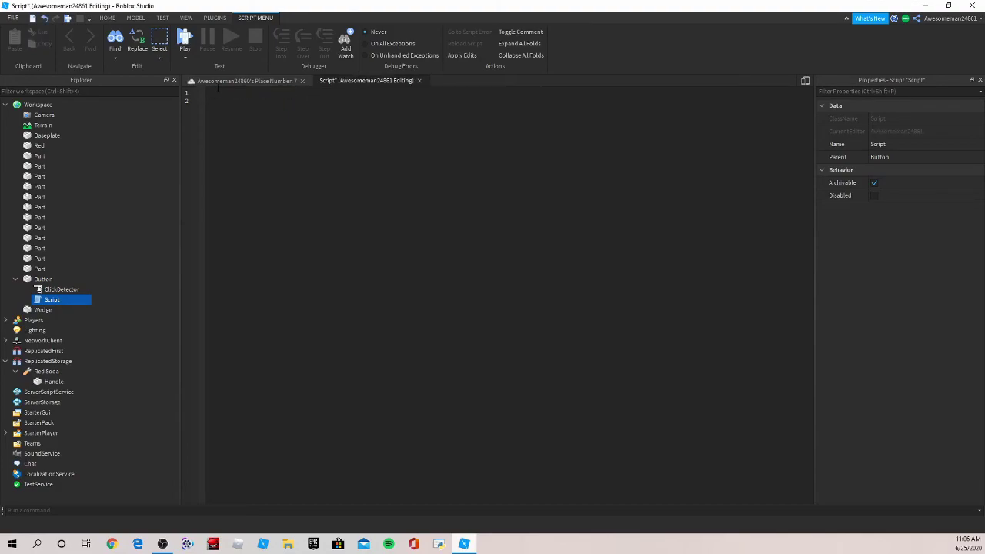
text(fu)
key(Tab)
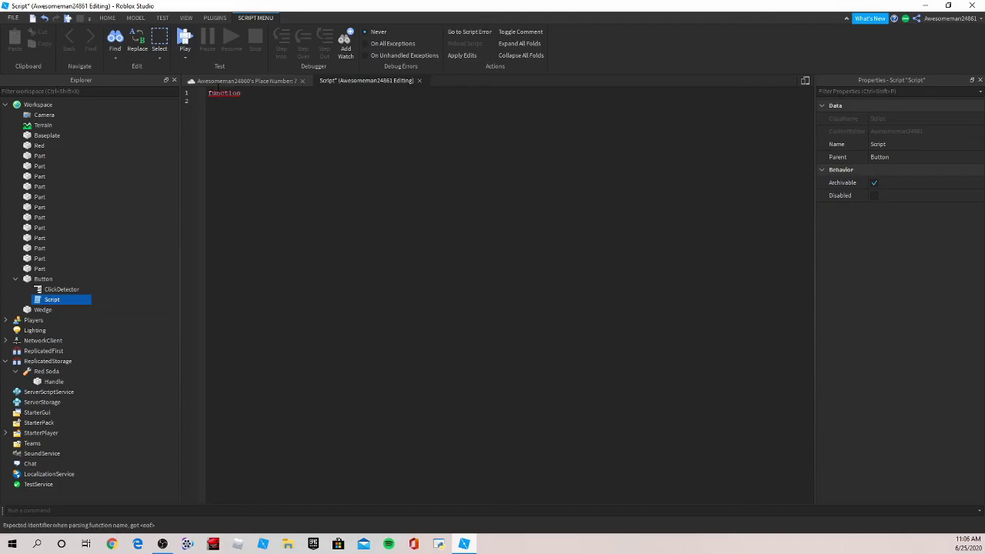
text(GiveSc)
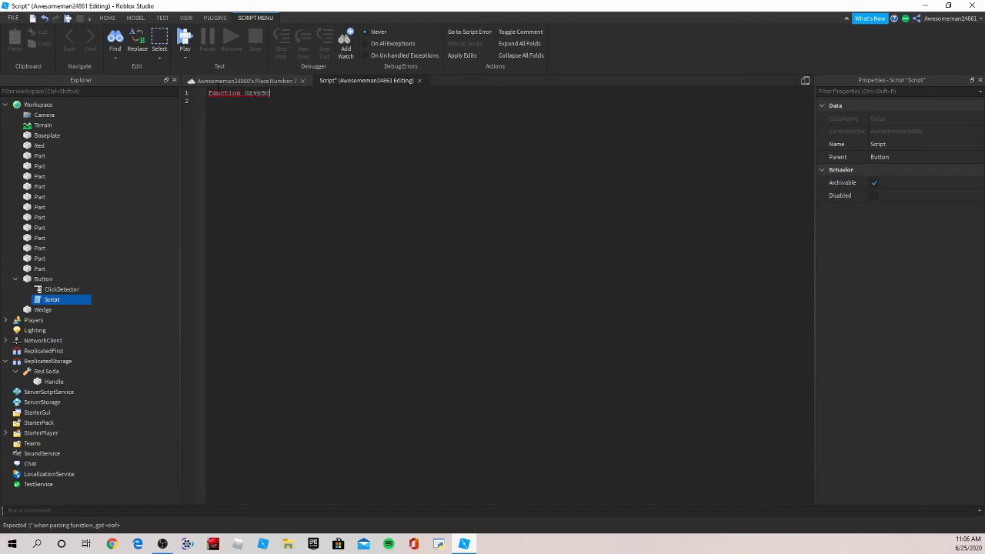
text(da())
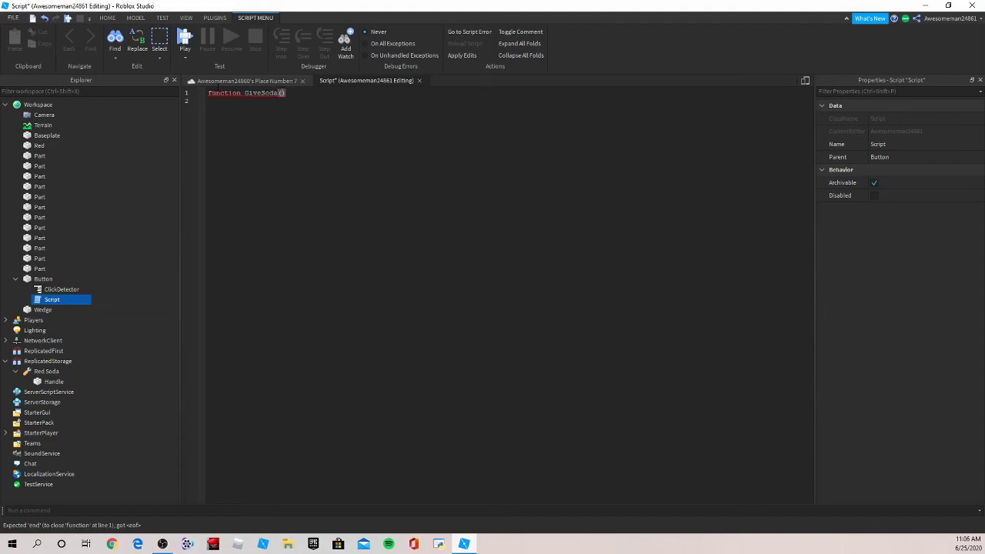
key(Return)
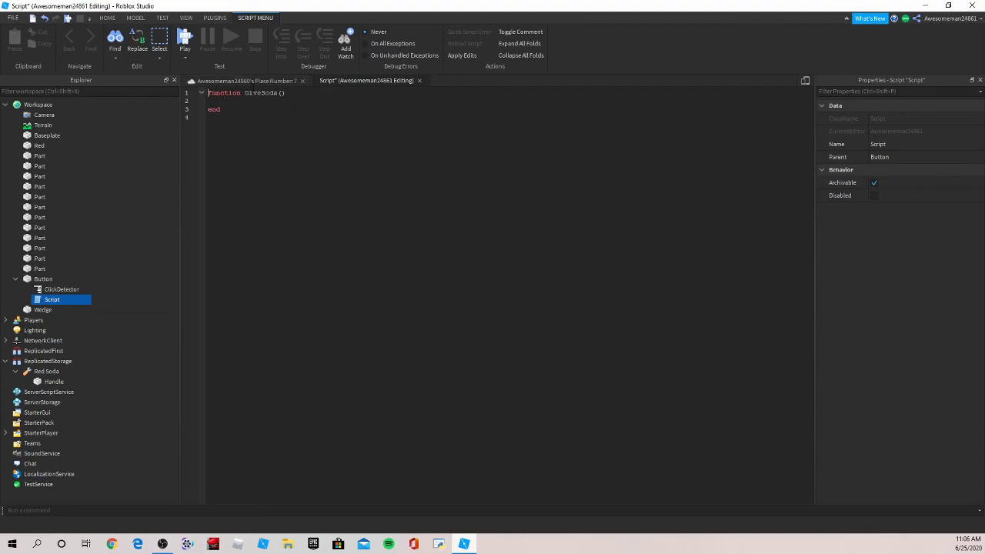
Step: Begin the GiveSoda function body with a reference to game.ReplicatedStorage
click(251, 82)
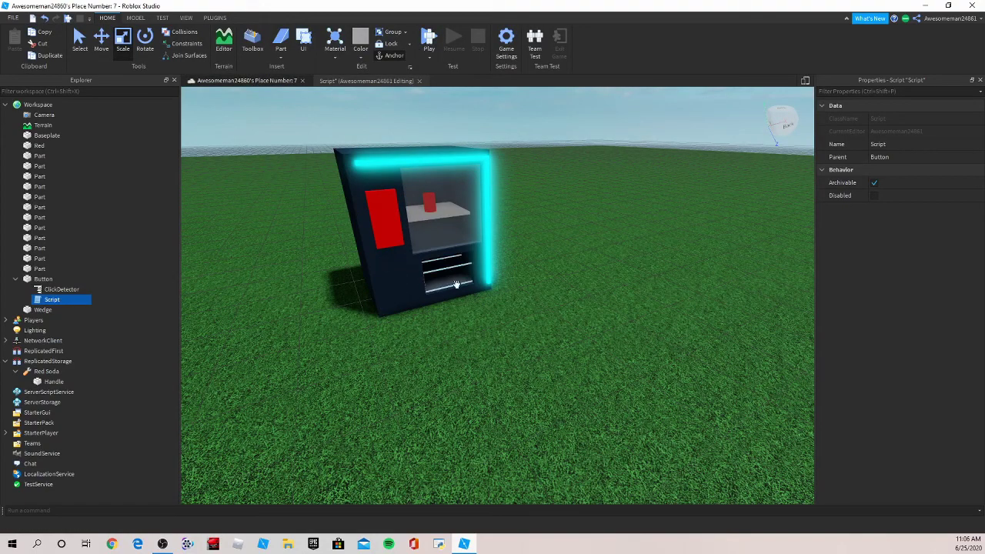
click(338, 81)
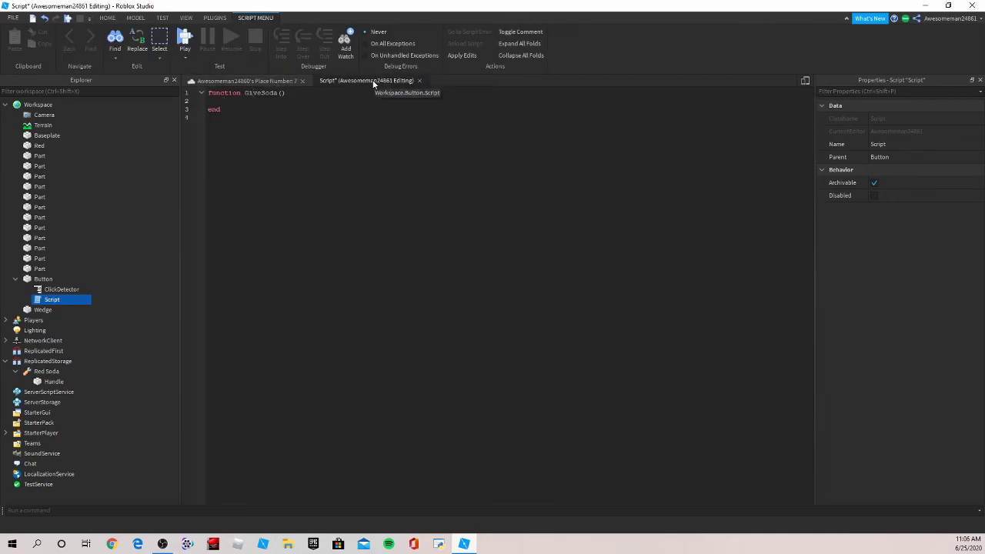
text(game.Re)
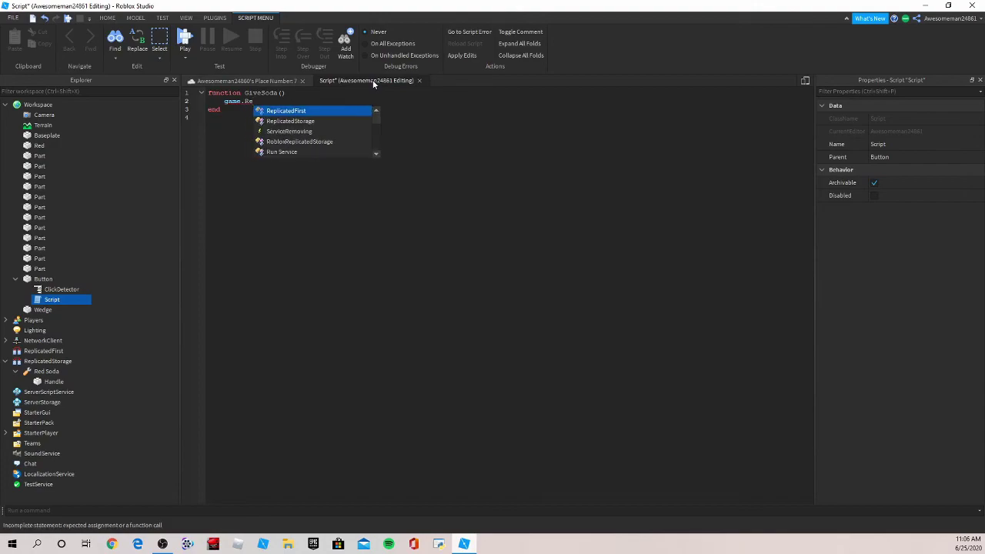
key(Down)
key(Return)
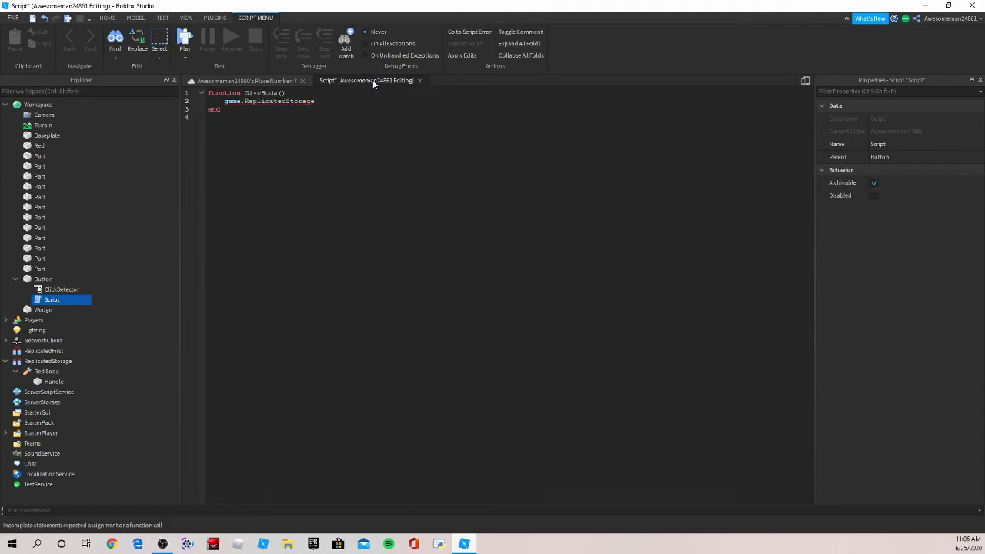
Step: Try to reference the tool in brackets as ["Red Soda"] and call a method on it
text(["Red Soda"].)
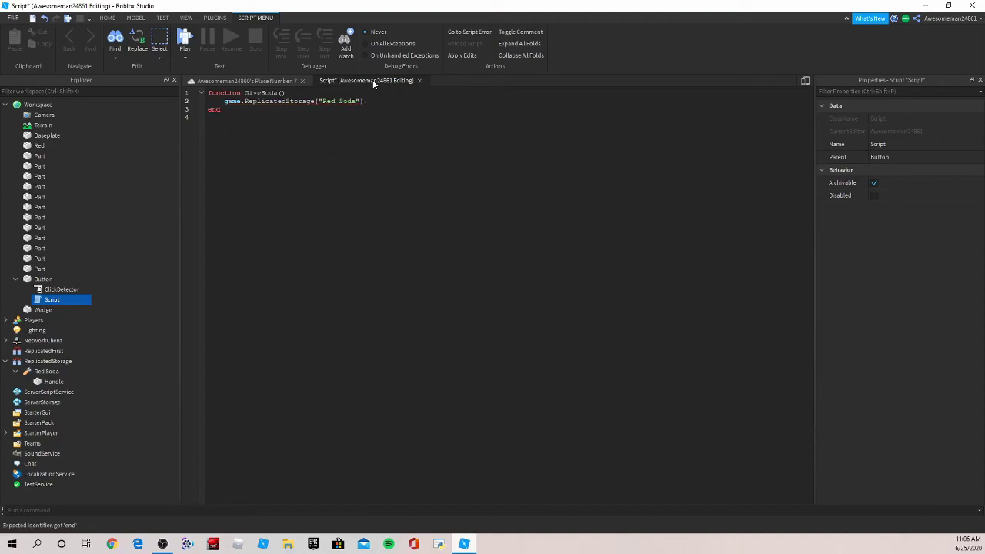
key(BackSpace)
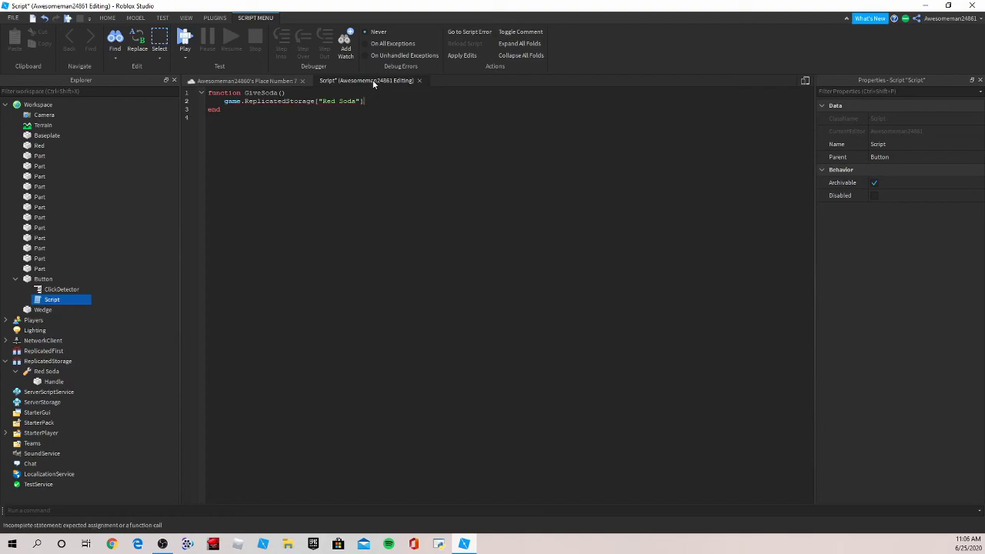
text(:C)
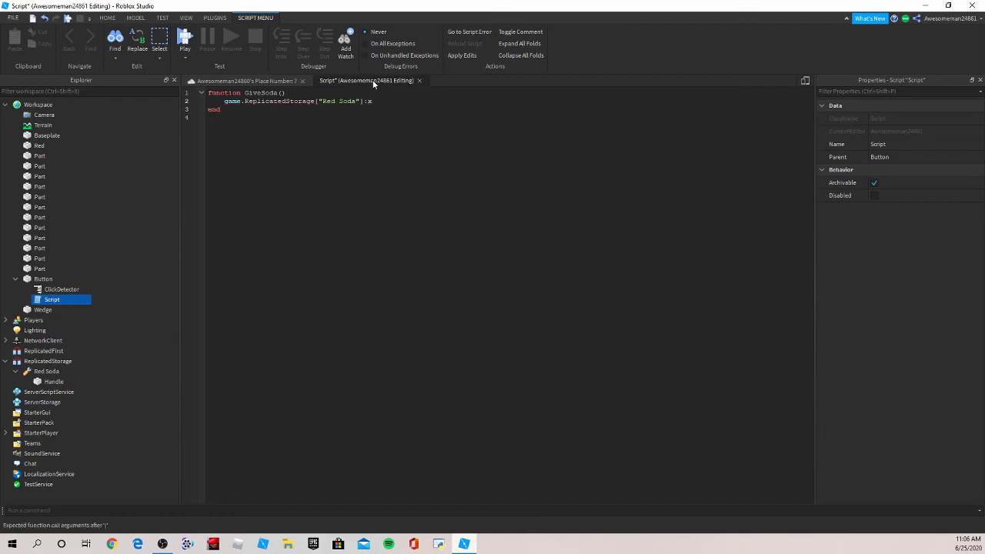
text(l)
key(BackSpace)
text(C)
key(BackSpace)
key(BackSpace)
key(BackSpace)
key(BackSpace)
key(BackSpace)
key(BackSpace)
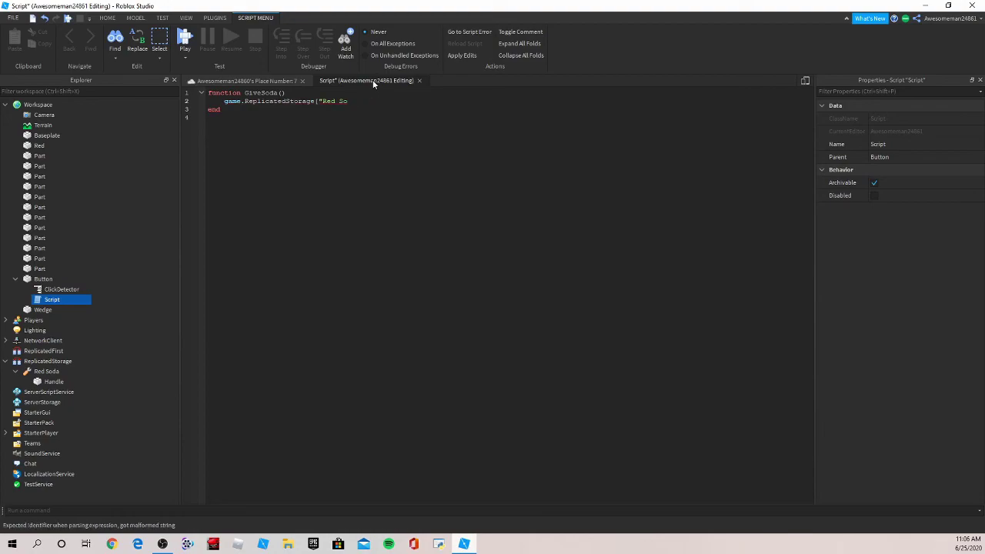
key(BackSpace)
key(BackSpace)
key(BackSpace)
key(BackSpace)
key(BackSpace)
key(BackSpace)
key(BackSpace)
key(BackSpace)
key(BackSpace)
Step: Try to reference the Red Soda tool with dot notation after game.ReplicatedStorage using code completion
text(e.re)
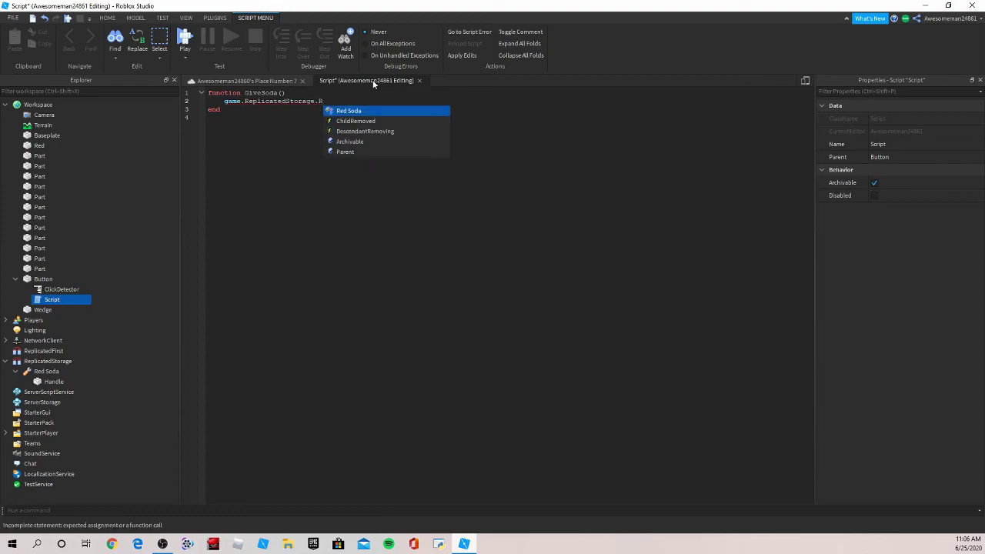
key(Return)
key(BackSpace)
key(BackSpace)
key(BackSpace)
key(BackSpace)
key(BackSpace)
key(BackSpace)
key(BackSpace)
key(BackSpace)
key(BackSpace)
key(BackSpace)
key(BackSpace)
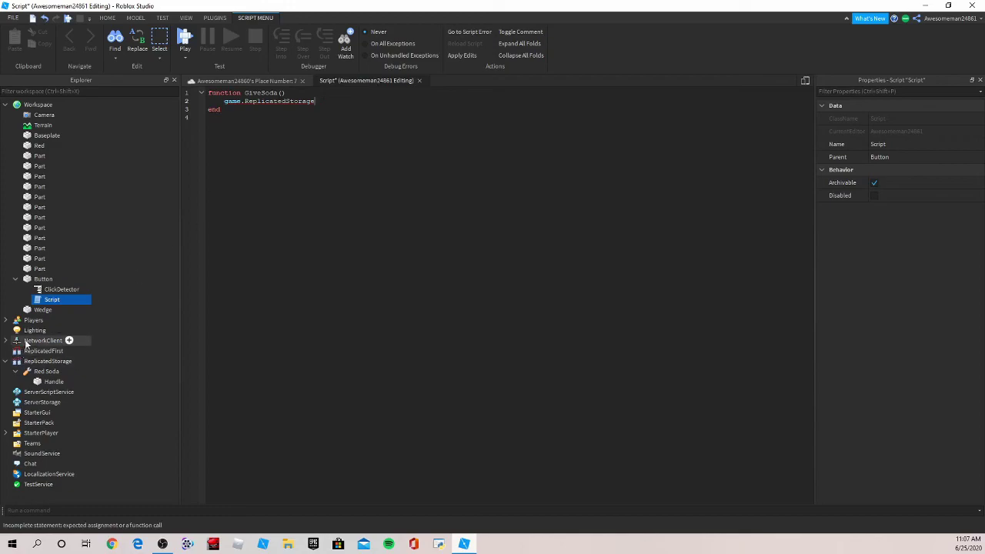
Step: Rename the Red Soda tool in ReplicatedStorage to RedSoda, without a space
double_click(45, 372)
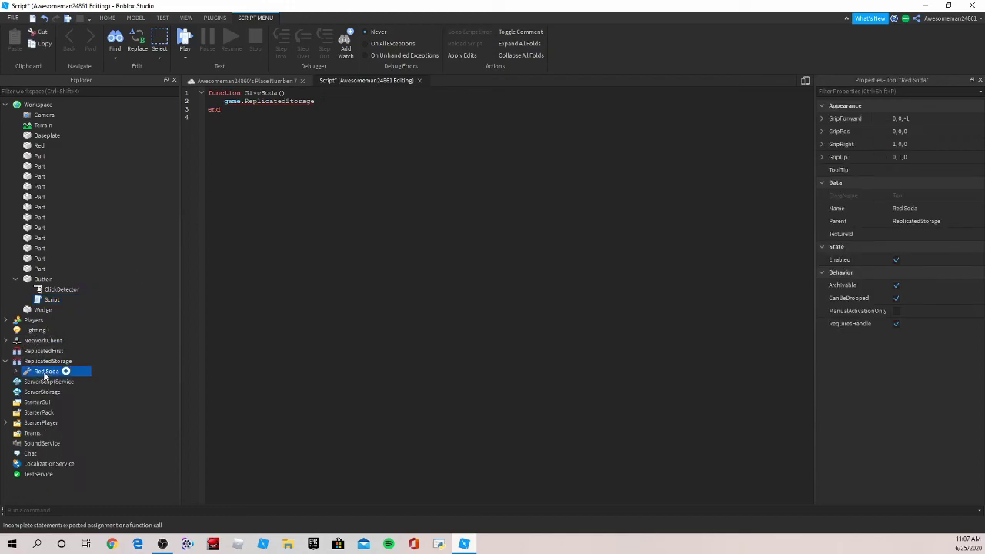
click(44, 373)
click(46, 372)
key(BackSpace)
key(Return)
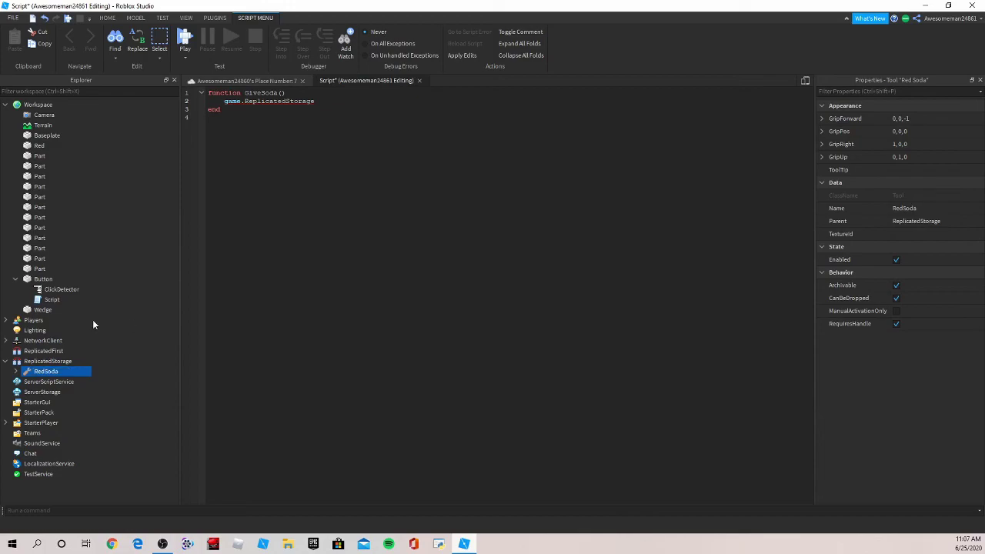
Step: Complete the first GiveSoda line so it clones RedSoda from ReplicatedStorage and sets the clone's Parent to game.Workspace
click(325, 107)
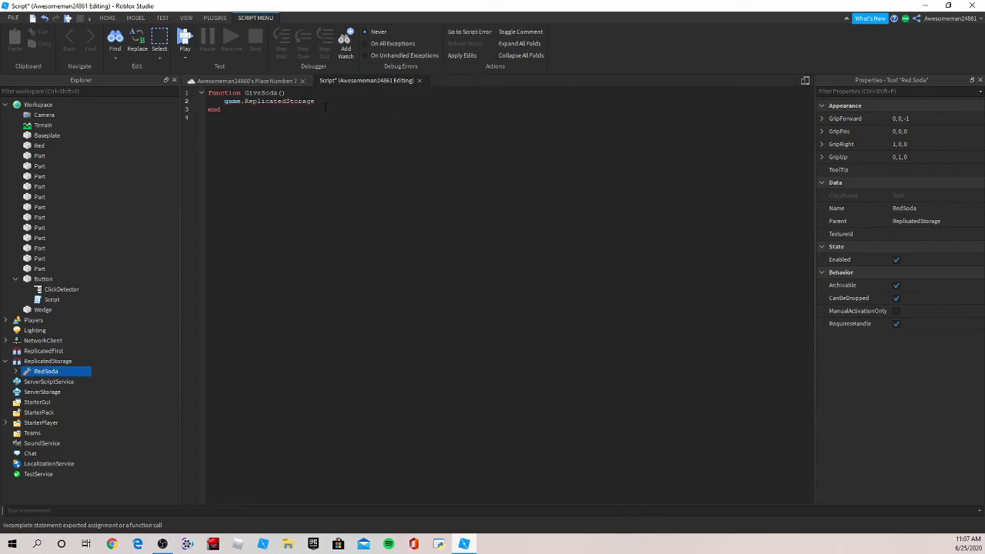
text(.r)
key(Return)
text(:)
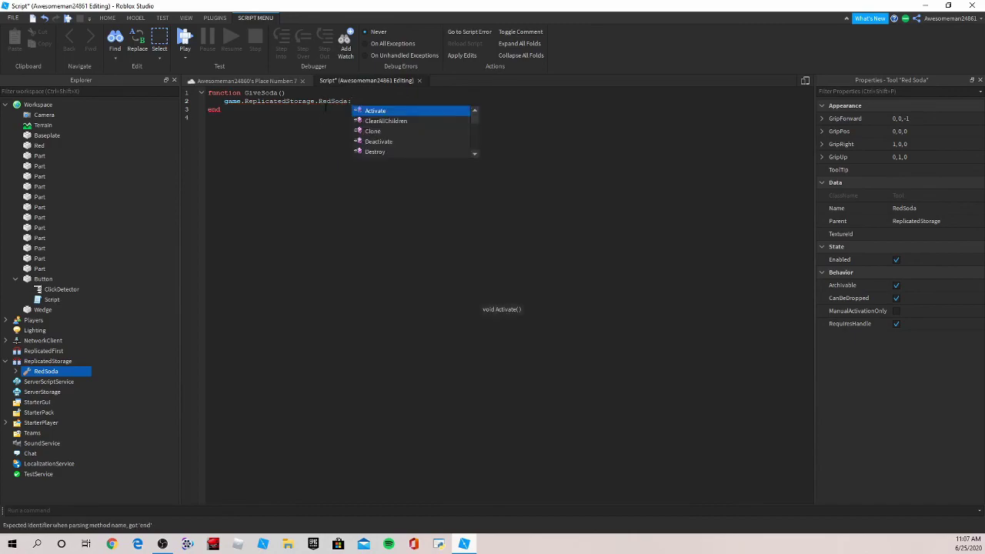
key(Down)
key(Down)
key(Tab)
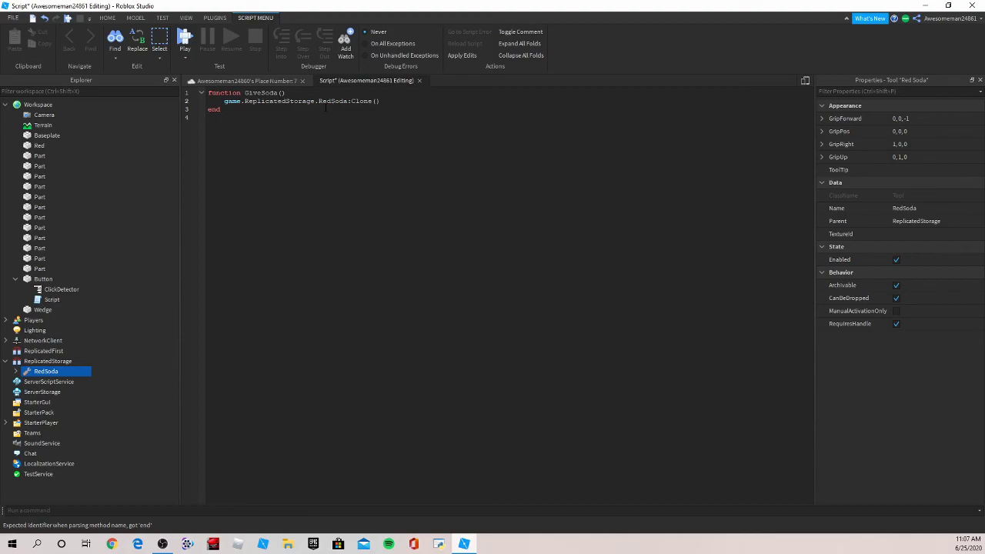
text(.Pare)
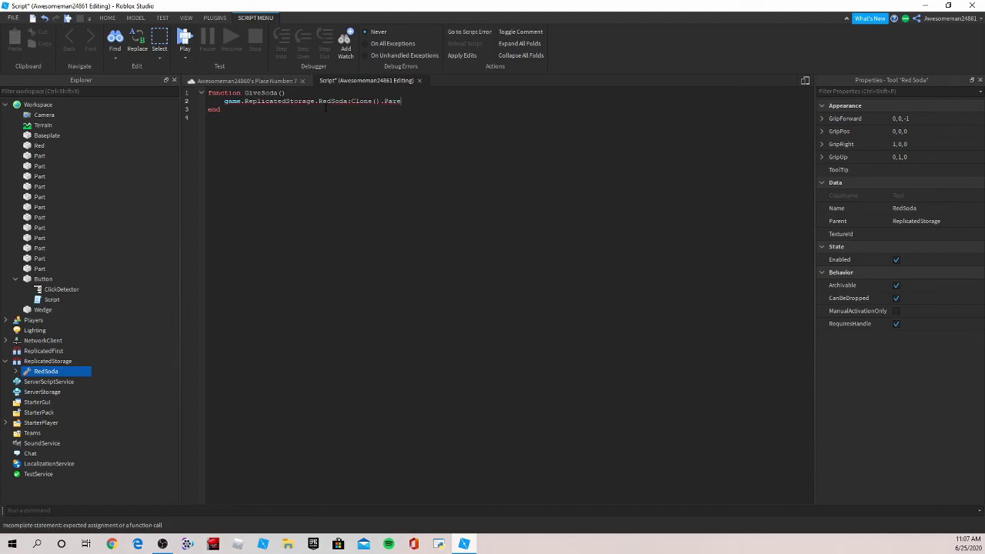
text(nt = game.Workspace)
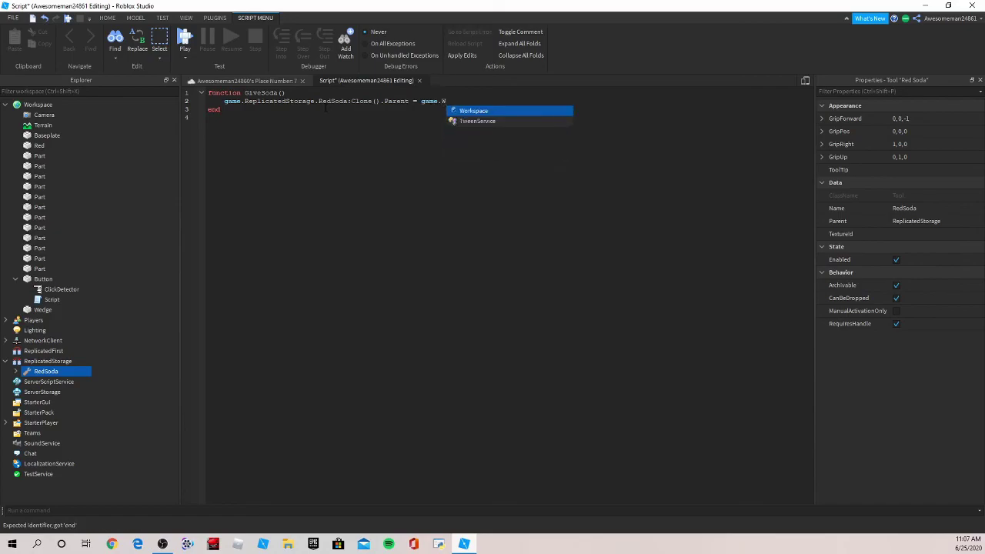
key(Return)
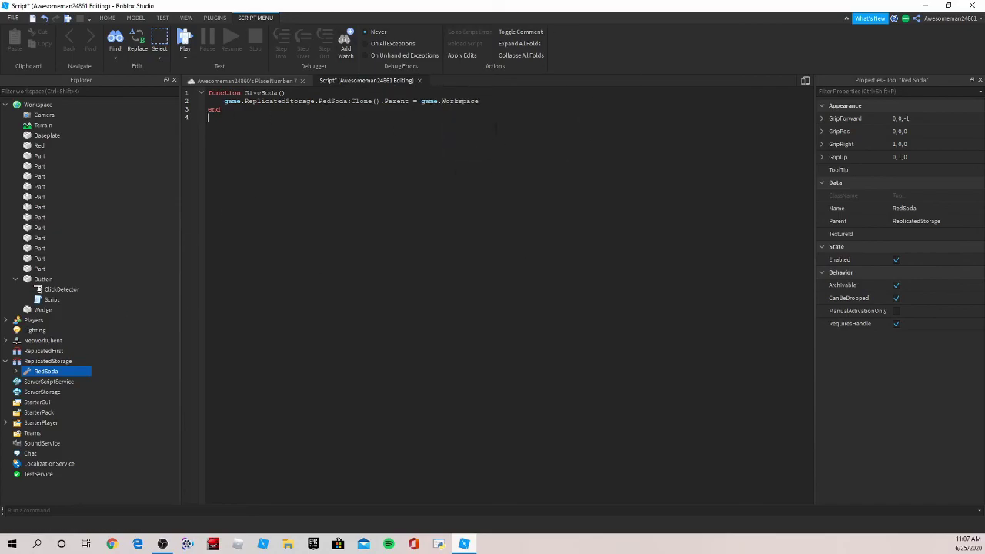
Step: Start a second line inside the GiveSoda function with a reference to game.Workspace
click(508, 101)
key(Return)
click(269, 81)
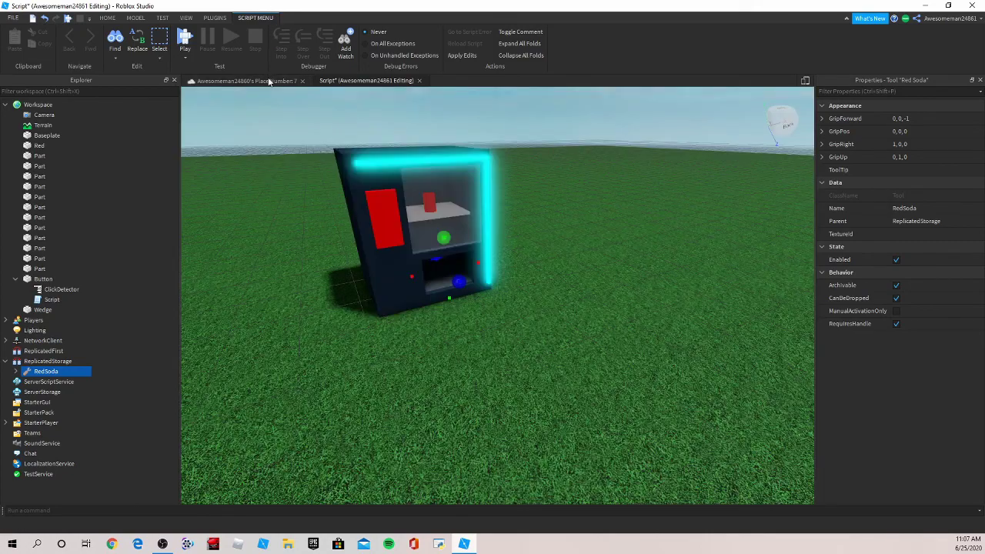
click(346, 82)
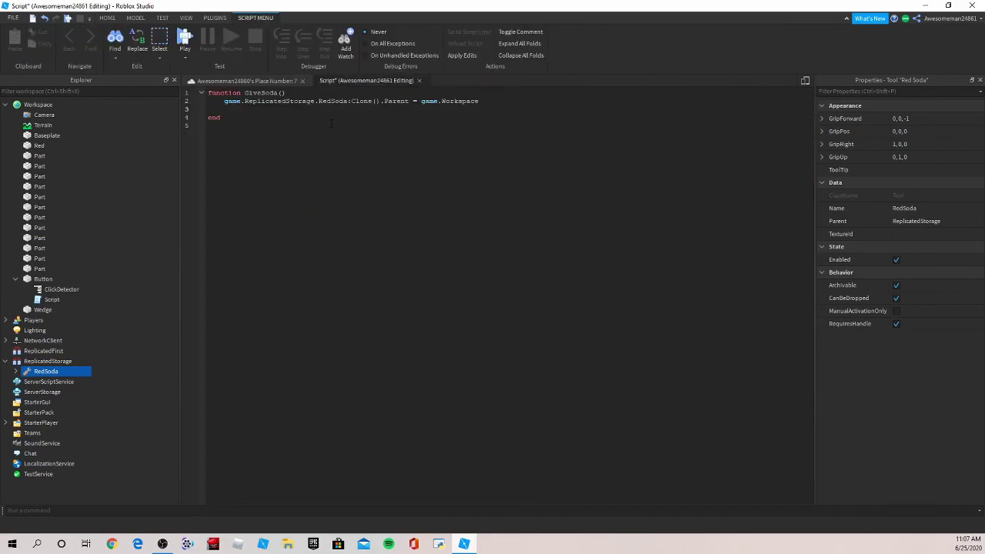
text(game.workspace)
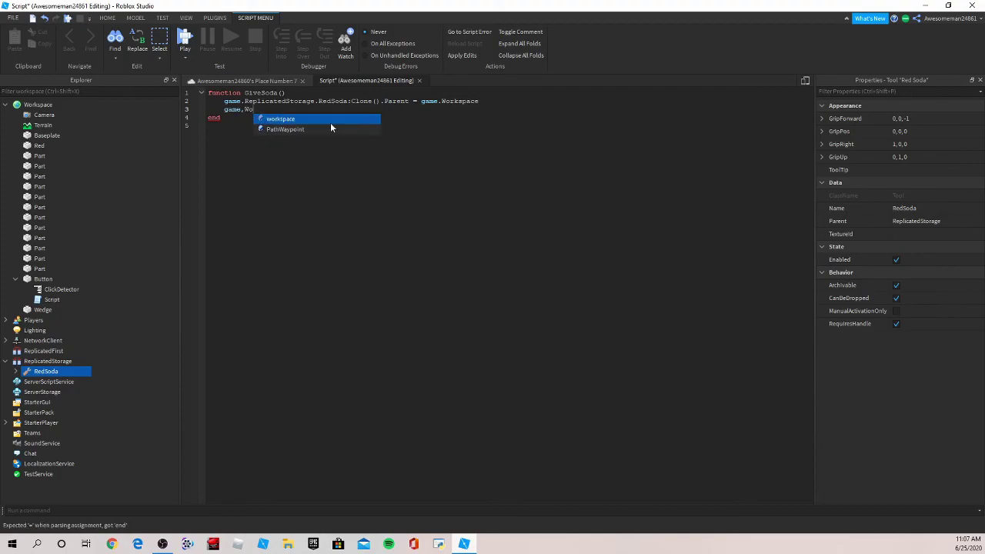
key(Tab)
text(,)
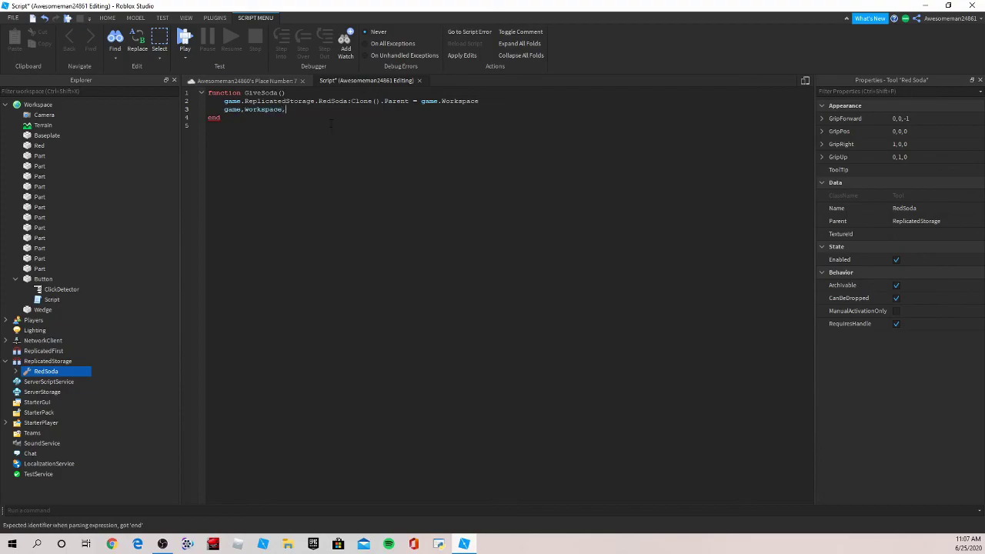
key(BackSpace)
key(BackSpace)
key(BackSpace)
key(BackSpace)
key(BackSpace)
key(BackSpace)
key(BackSpace)
key(BackSpace)
key(BackSpace)
key(BackSpace)
text(W)
key(Tab)
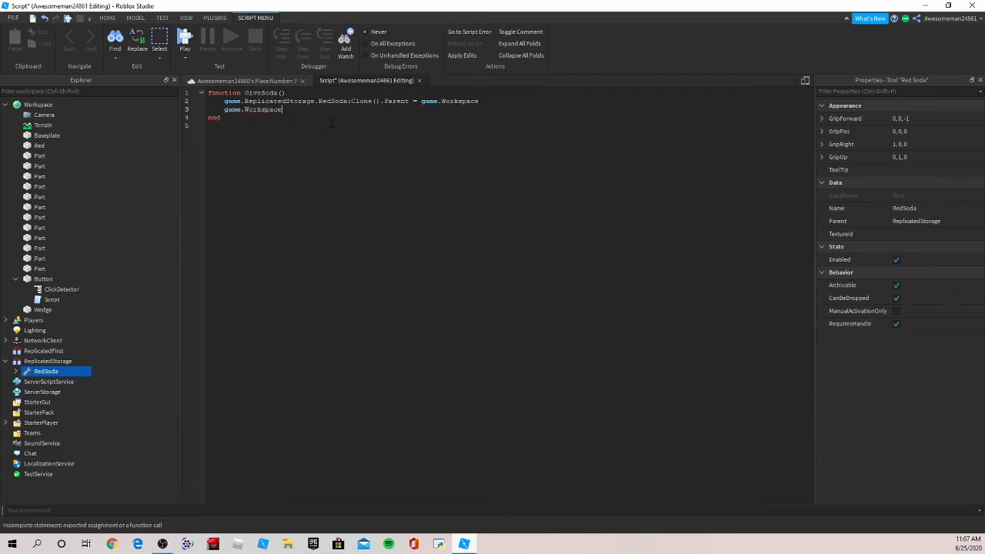
Step: Extend the game.Workspace line to set the Red part's Transparency to 1
text(.)
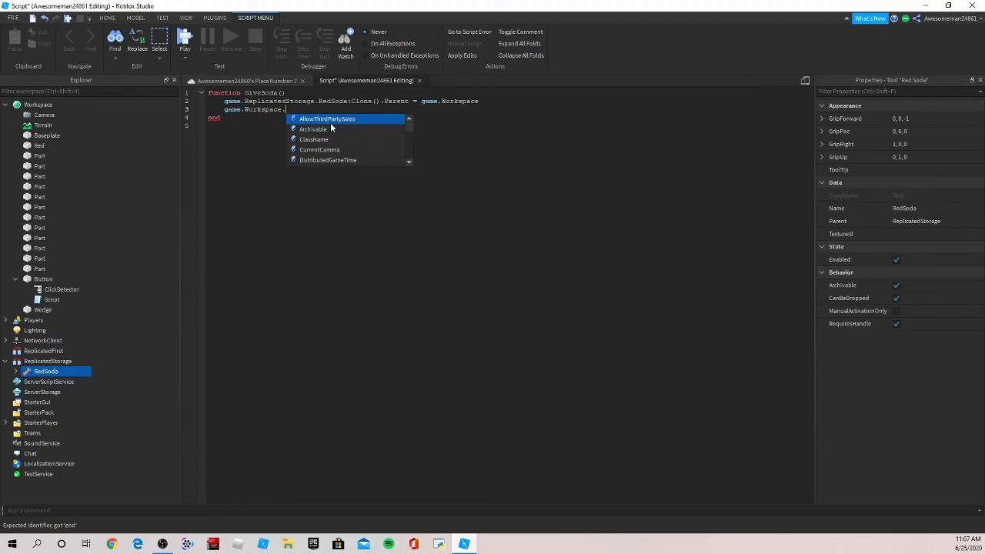
text(Red)
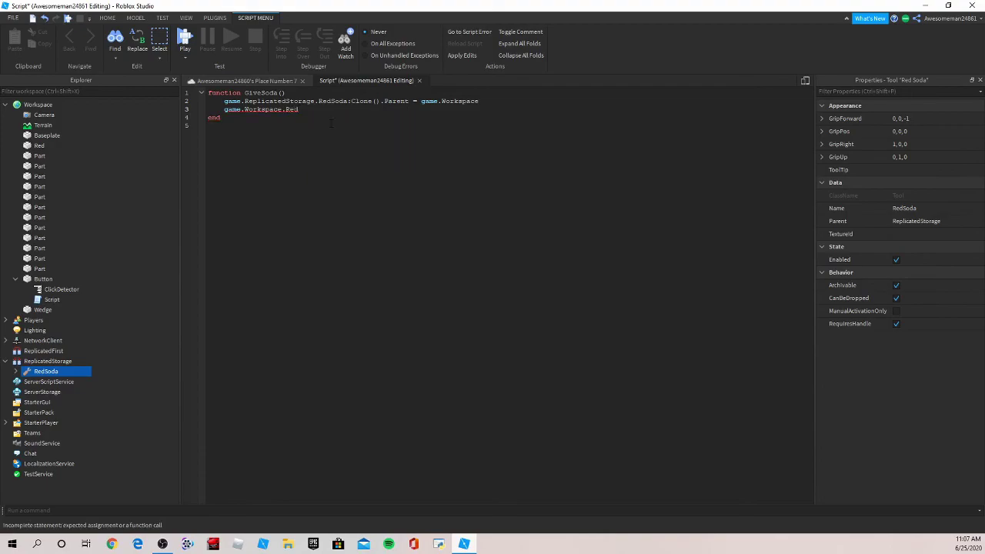
text(.T)
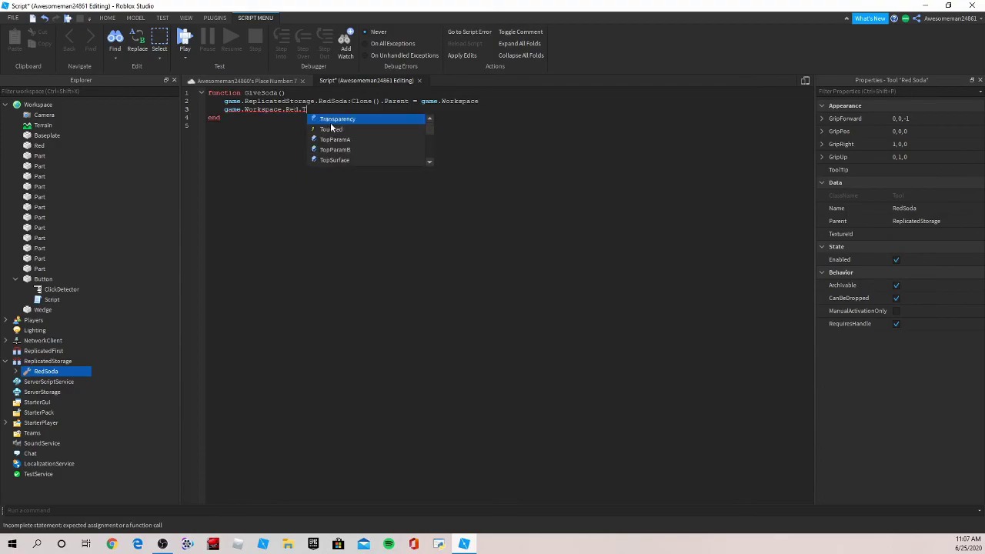
text(ransparency =)
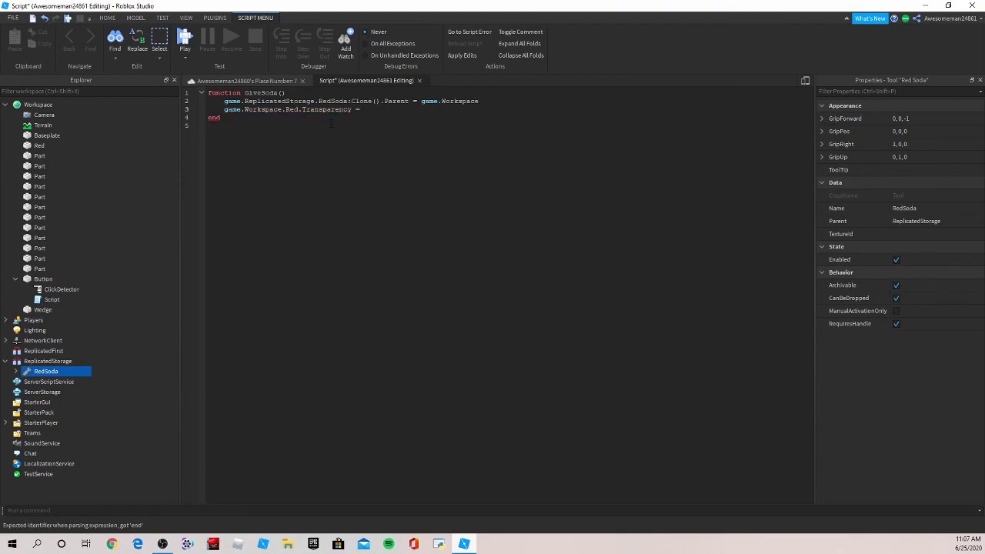
text( 1)
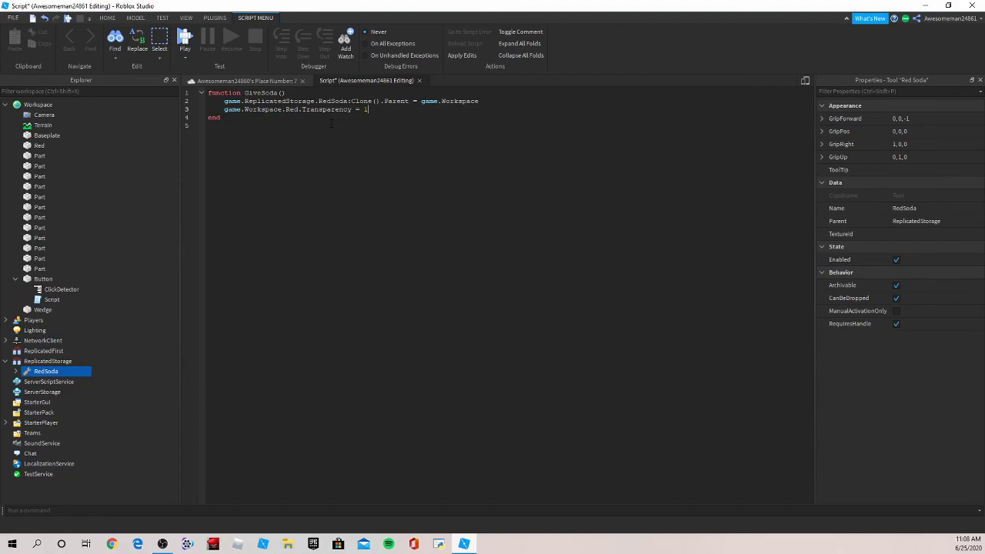
Step: Start a new line in the function with a reference to script.Parent.ClickDetector
key(Return)
text(script)
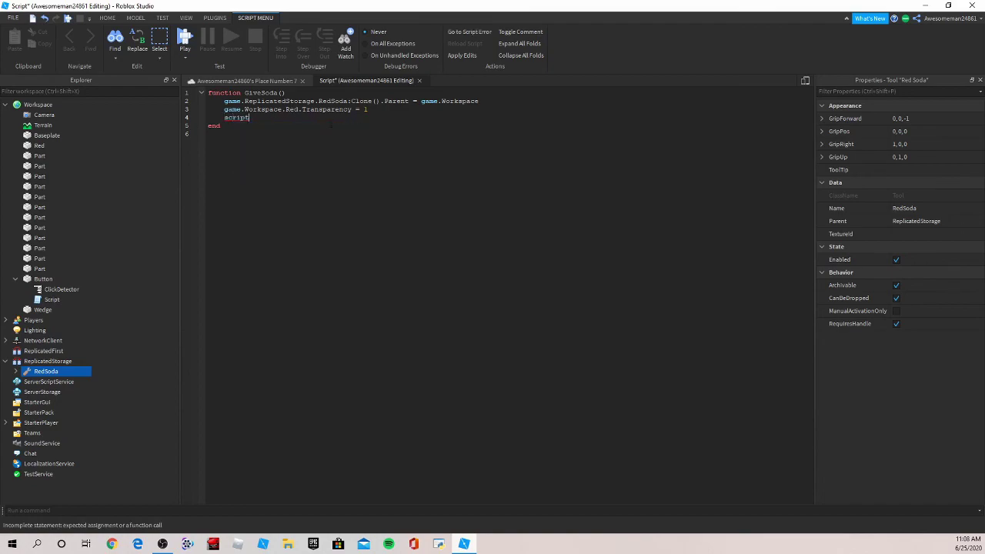
text(/)
key(BackSpace)
text(.Pa)
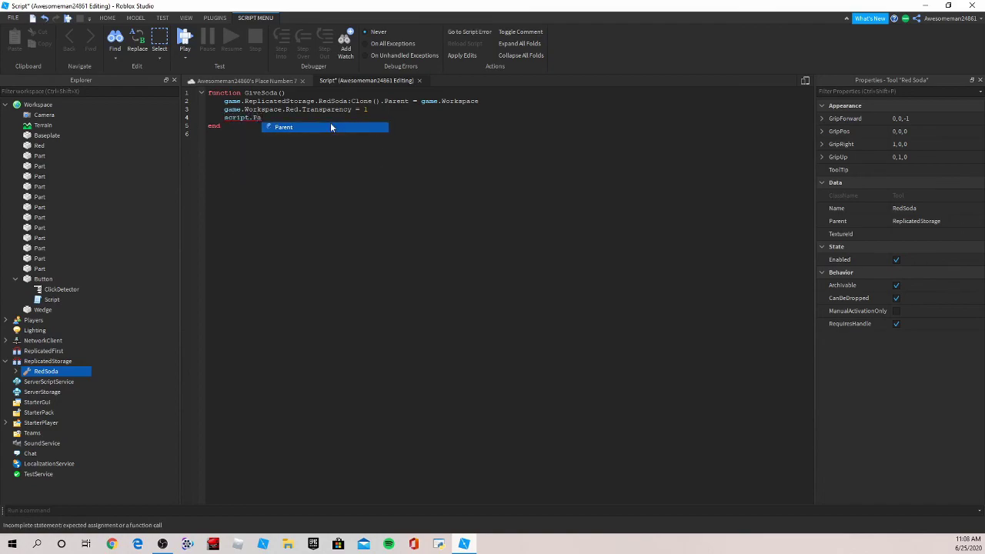
key(Tab)
text(.)
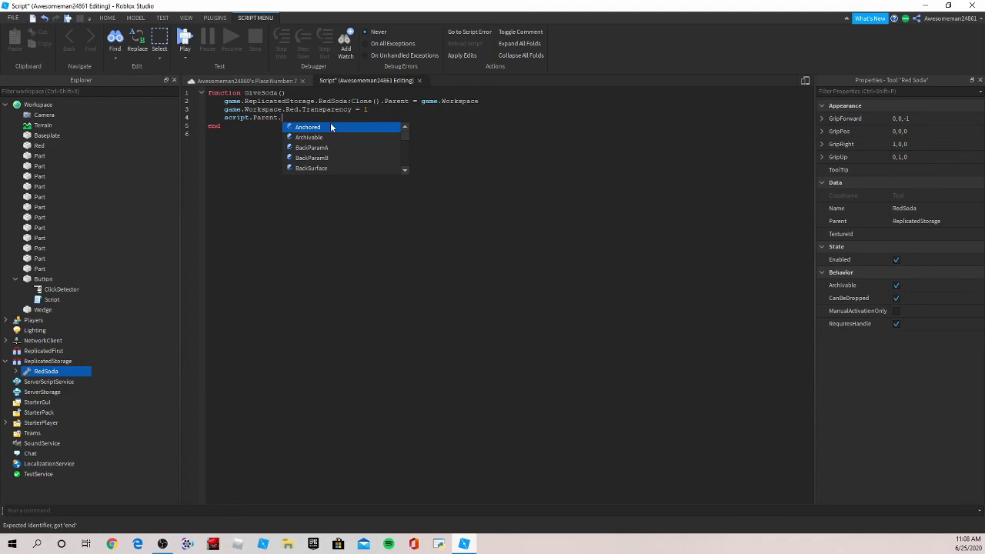
text(Cl)
key(Tab)
text(.)
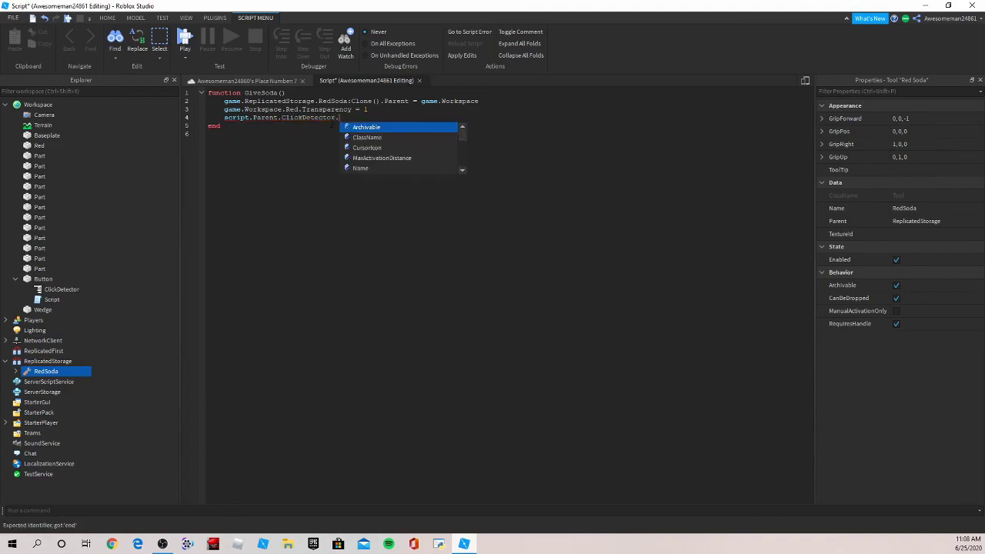
Step: Complete the ClickDetector line by assigning 0 to its MaxActivationDistance property
text(M)
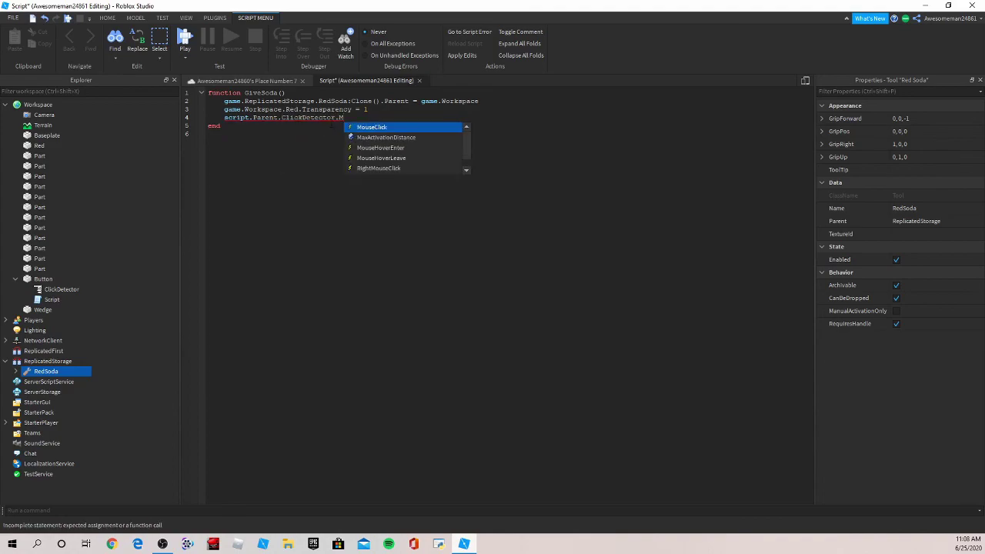
text(a)
key(Tab)
text(= )
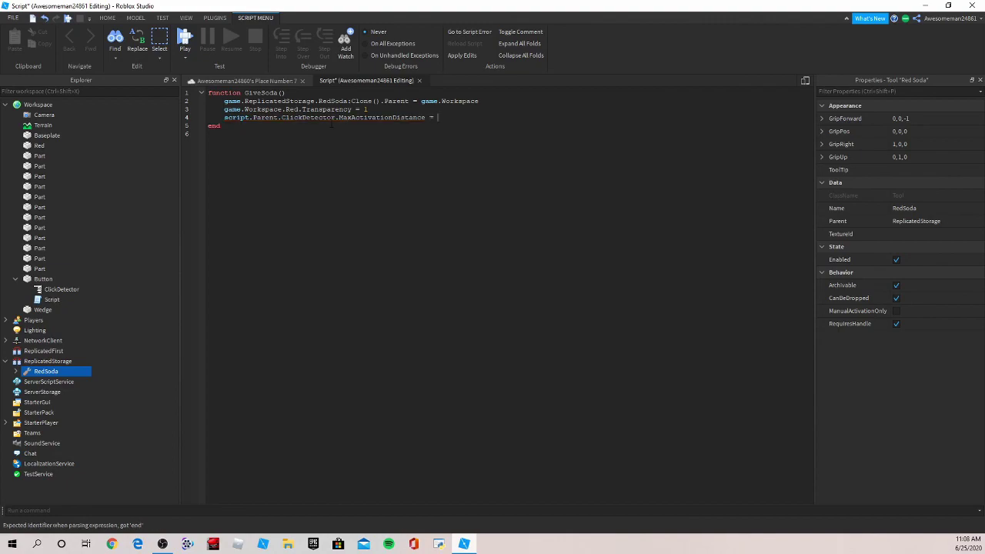
text(0)
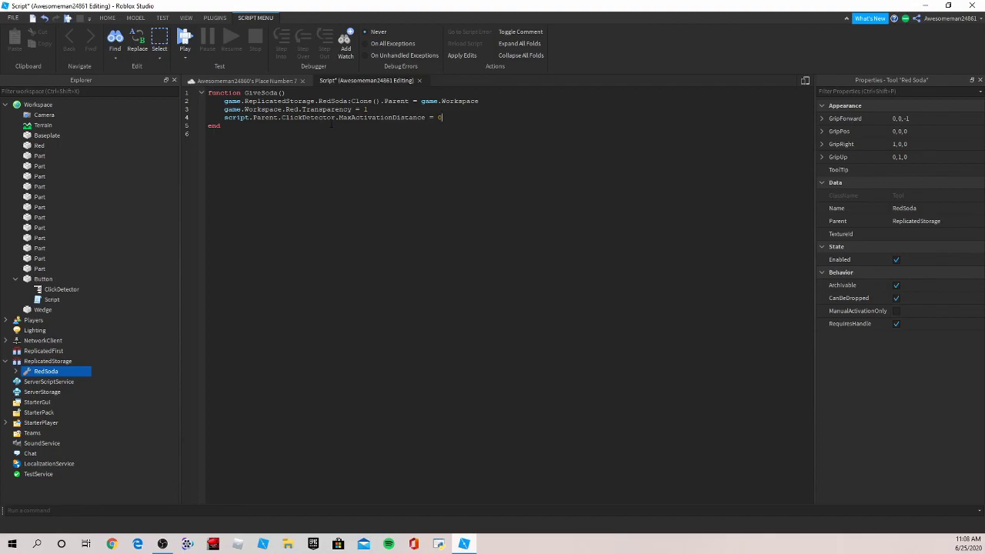
Step: Add a 10-second delay with wait(10) after the MaxActivationDistance line
key(Return)
text(wait()
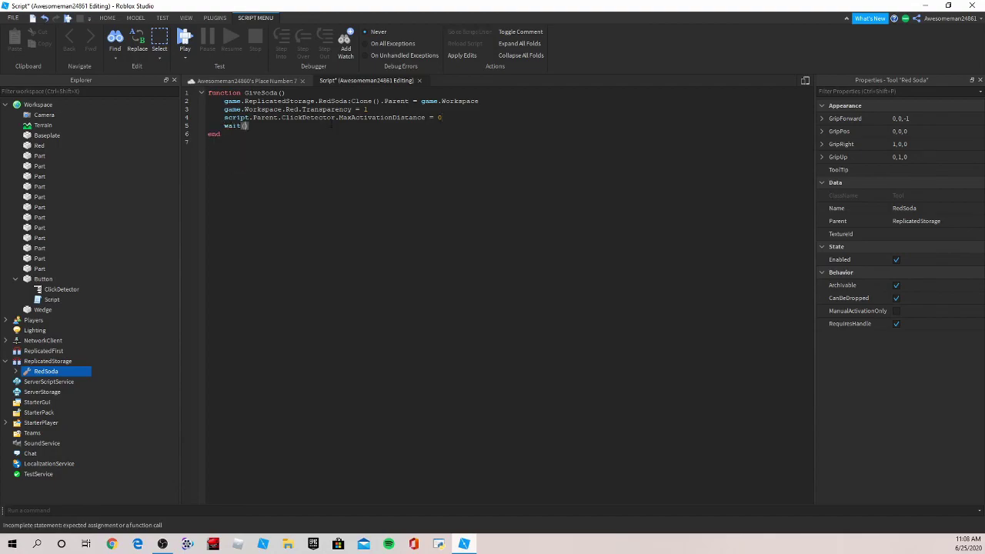
text(10)
click(332, 125)
key(Return)
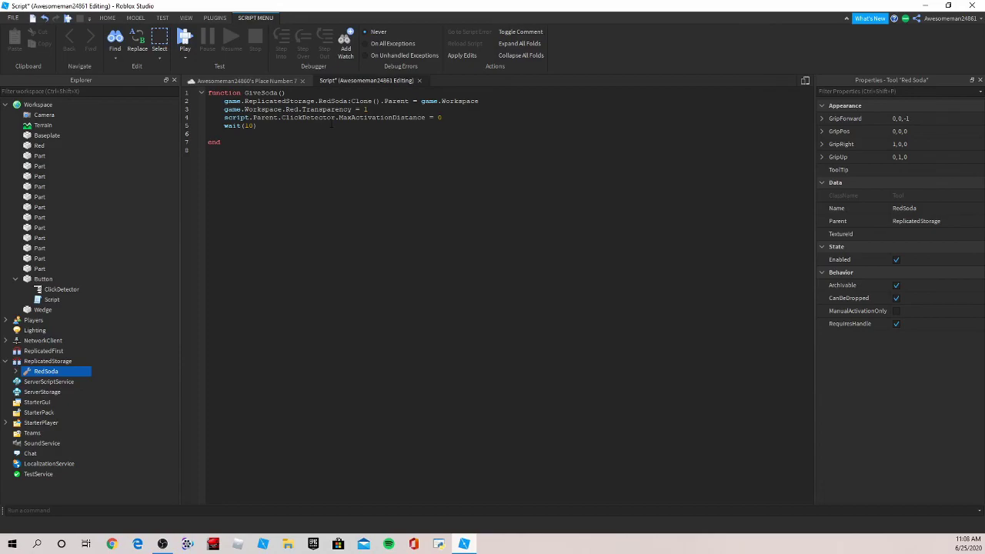
Step: Add a line after the wait that sets game.Workspace.Red.Transparency to 0
text(game)
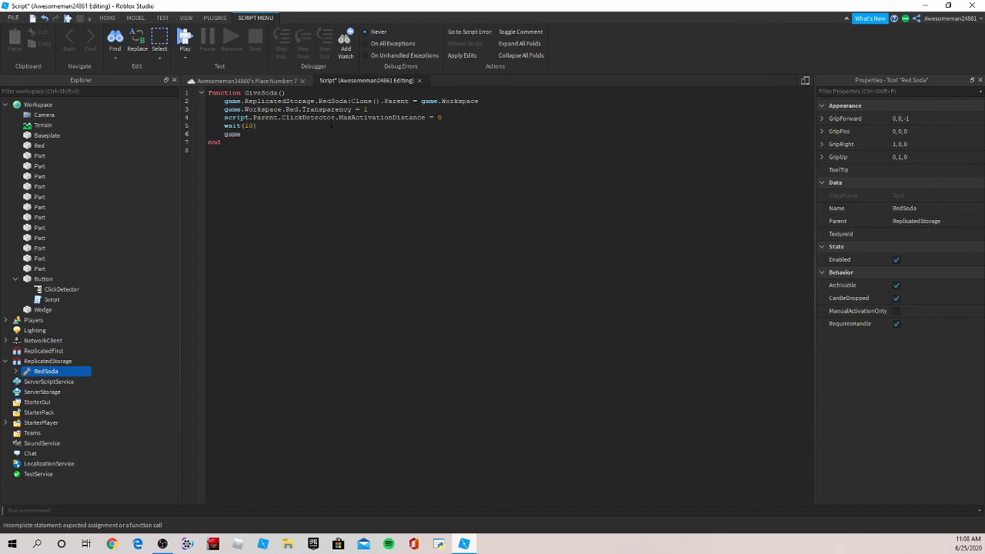
text(.Workspace.Red.)
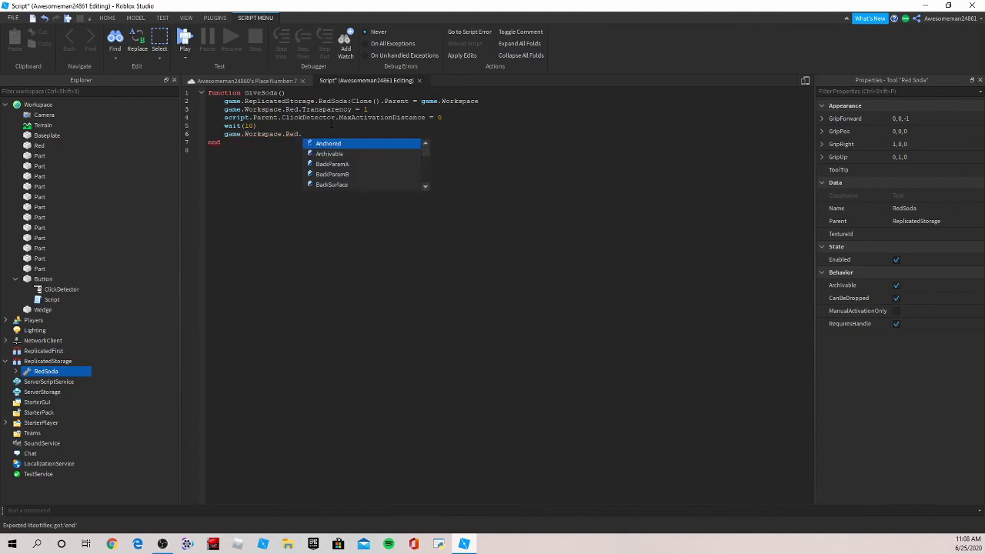
text(Transparency)
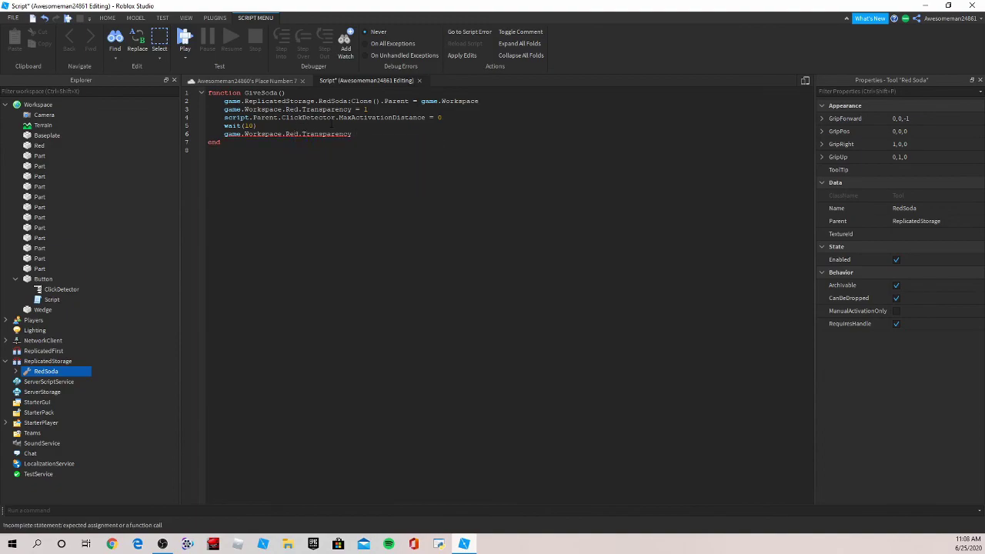
text( = 0)
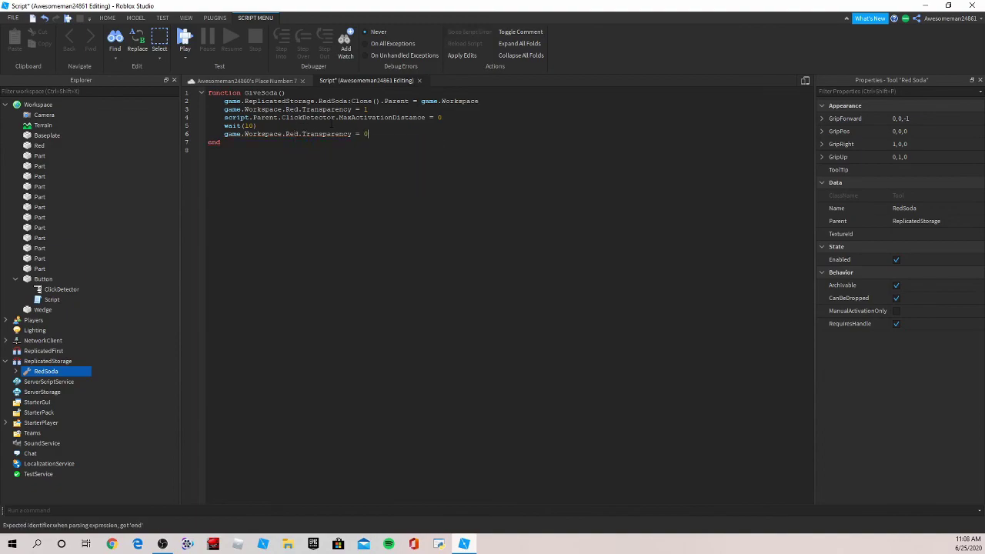
Step: Add a last function line setting script.Parent.ClickDetector.MaxActivationDistance to 32, and insert blank lines below the function's end
key(Return)
text(script.)
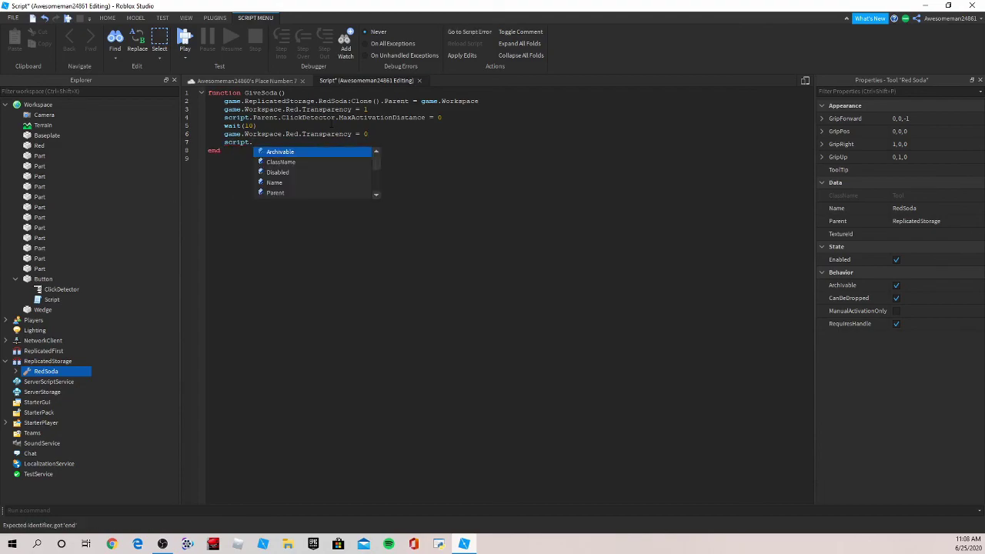
text(Parent.C l)
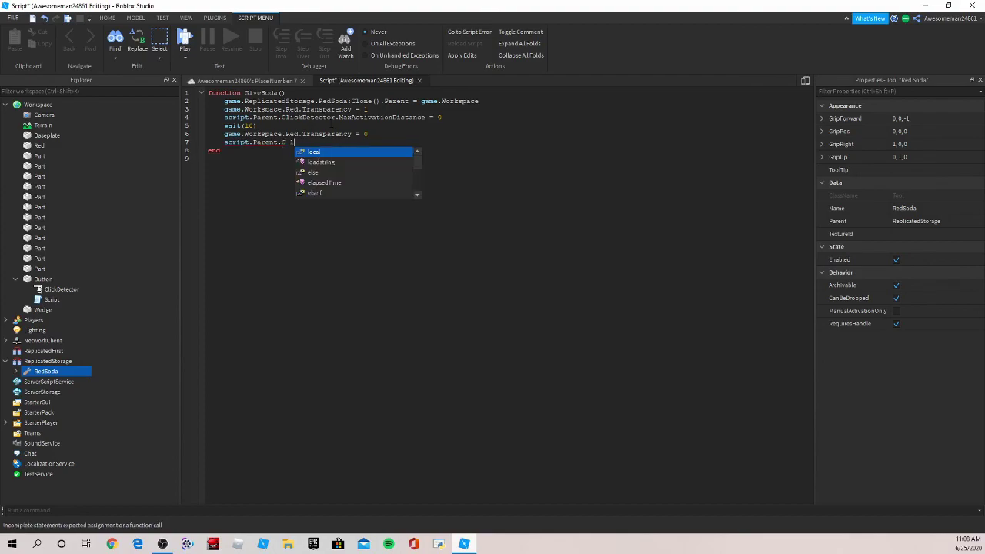
key(BackSpace)
key(BackSpace)
text(l)
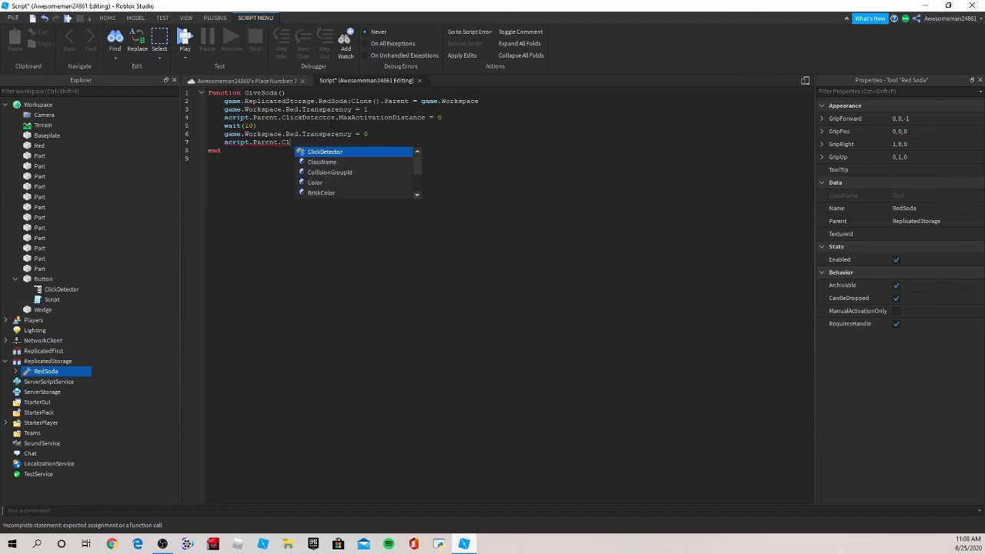
text(ickDetector.M)
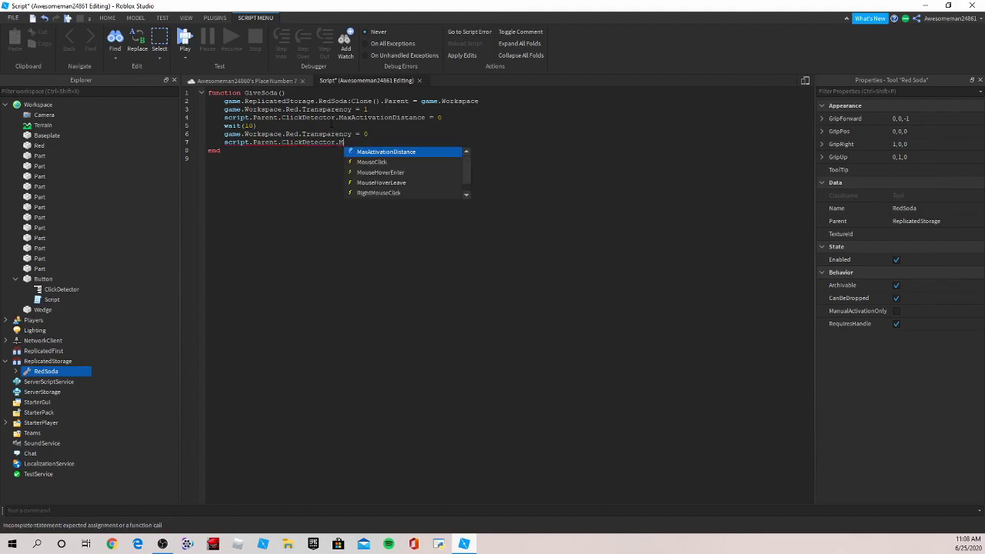
text(axActivationDistance =)
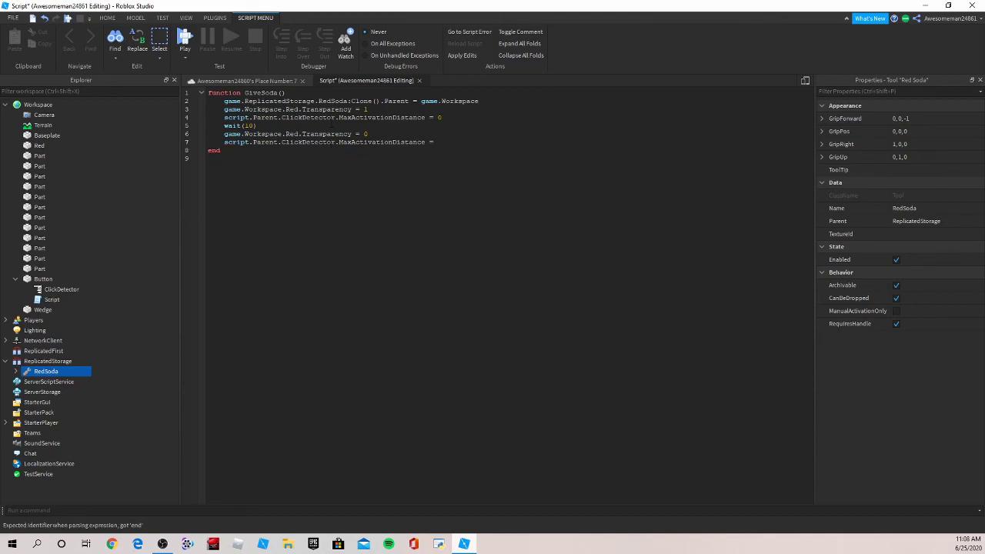
text( 32)
key(Return)
key(Return)
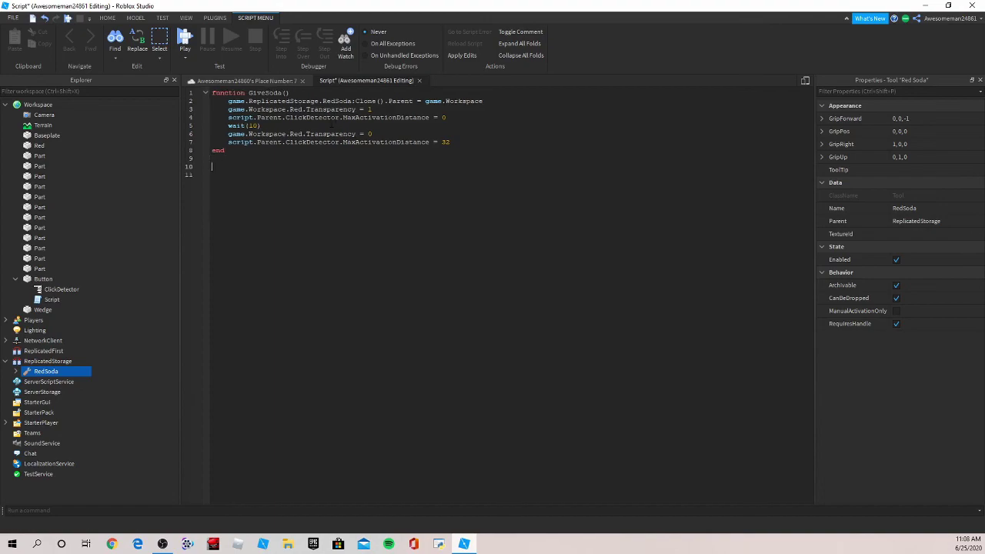
Step: Below the function, add the line script.Parent.ClickDetector.MouseClick:Connect(GiveSoda) to run GiveSoda when the button is clicked
text(script)
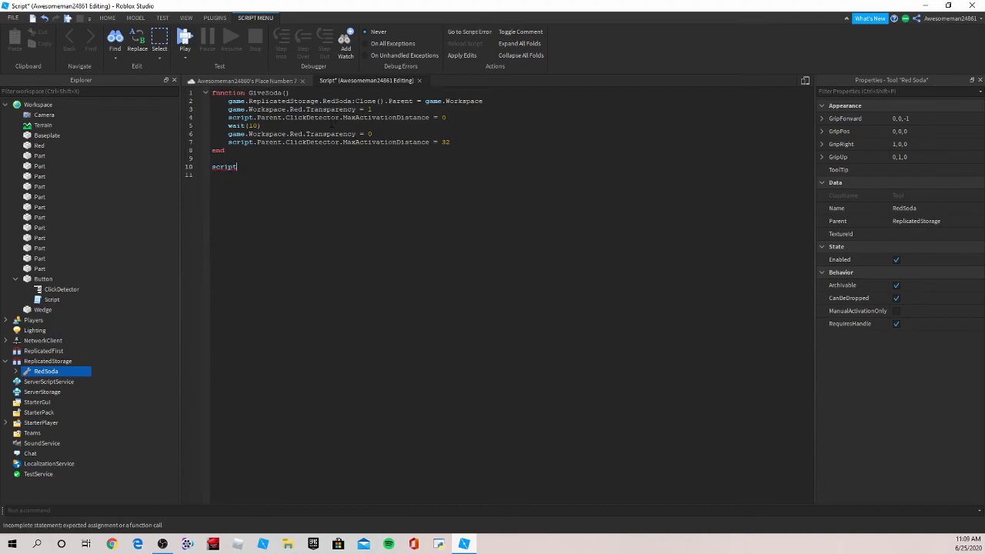
text(.)a)
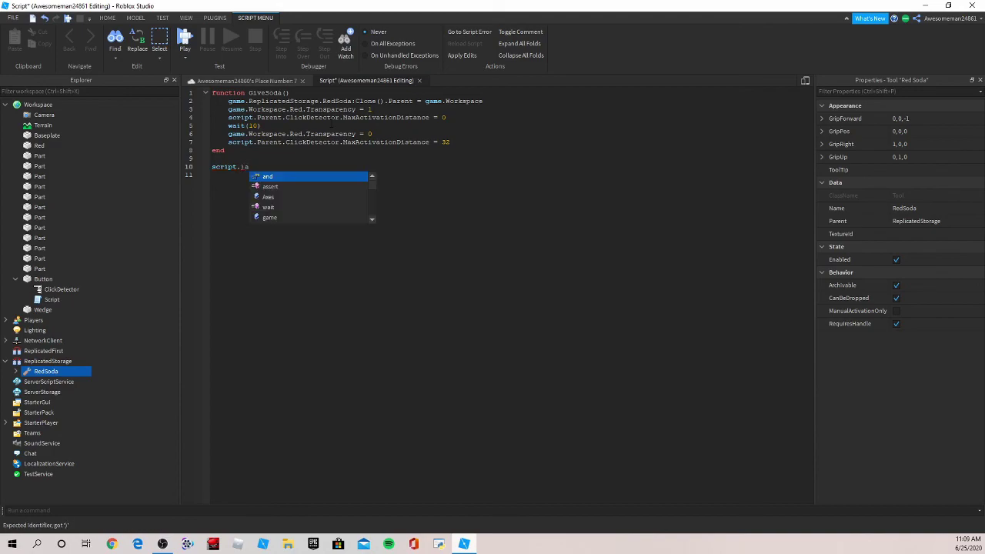
key(BackSpace)
key(BackSpace)
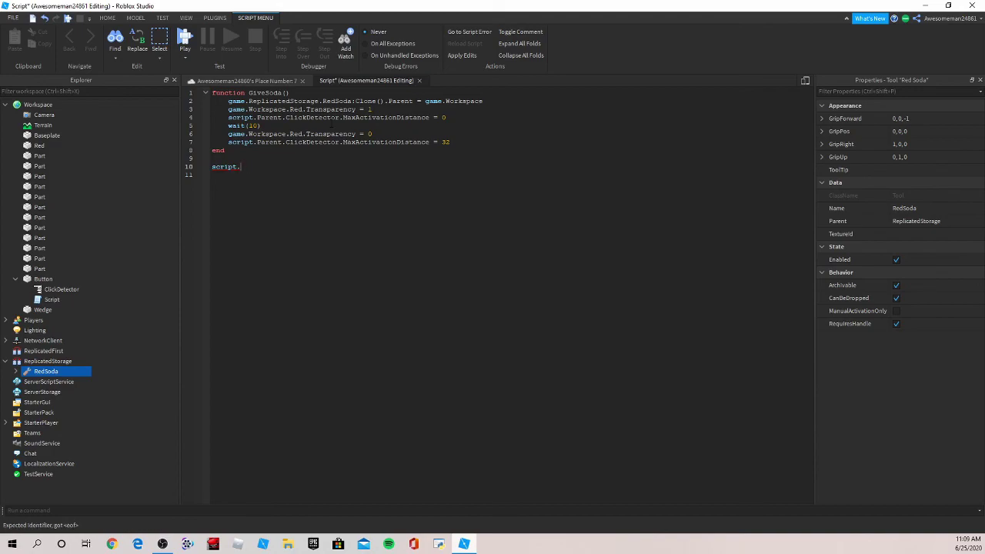
text(Parent/)
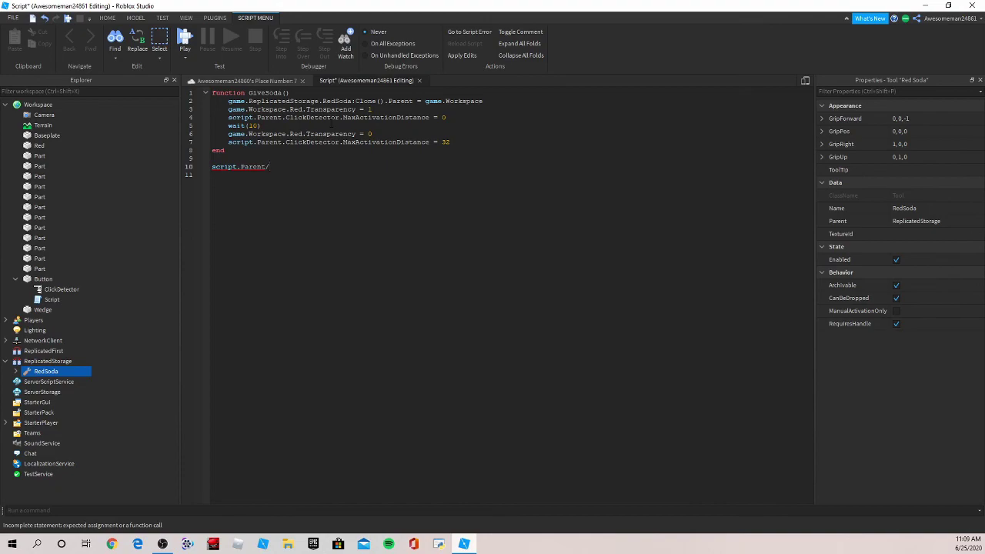
key(BackSpace)
text(.)
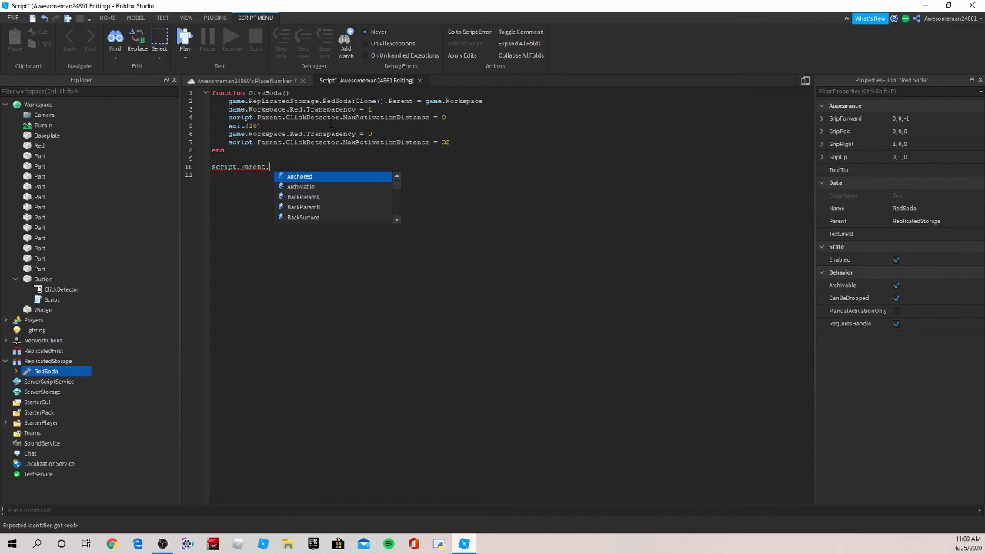
text(ClickDetector.Mo)
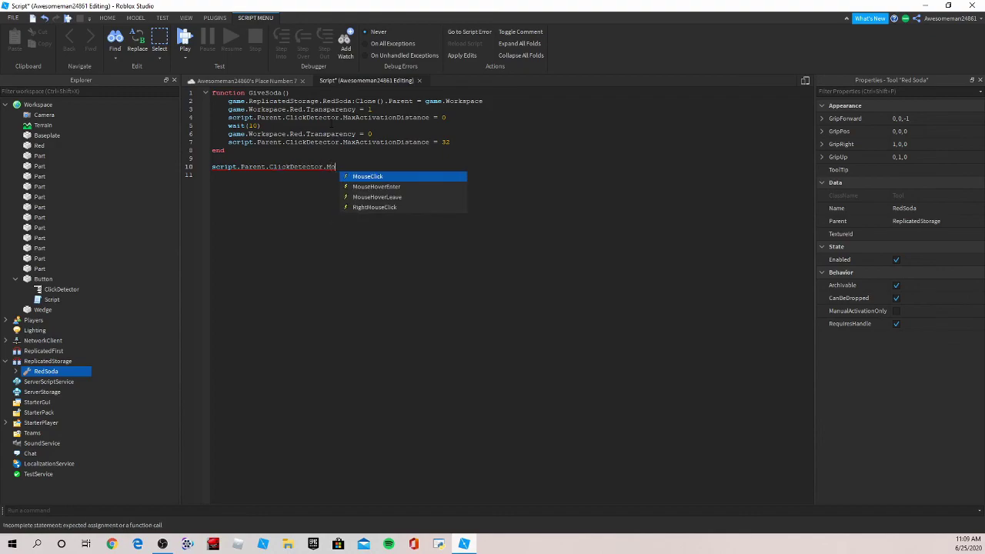
text(useClick:Connect(G)
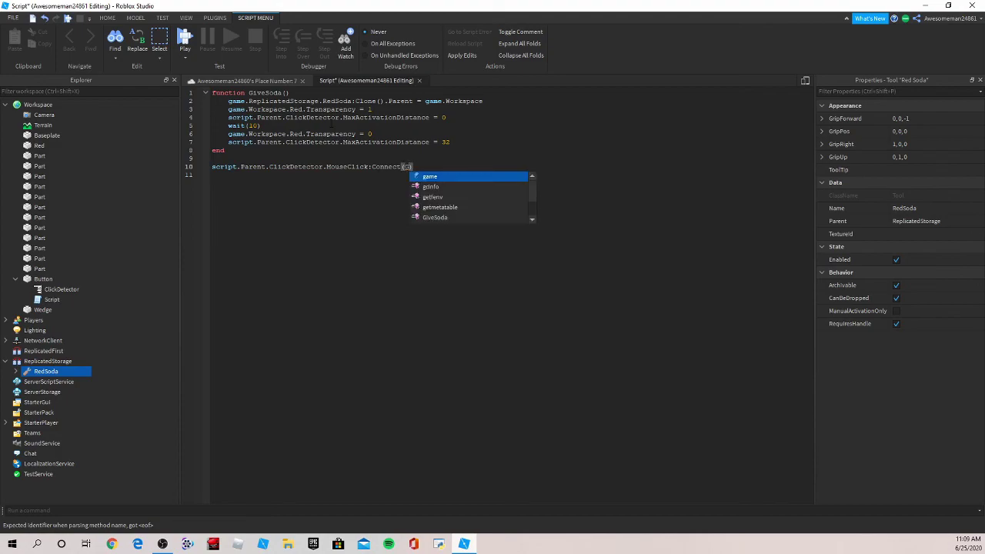
text(iveSoda)
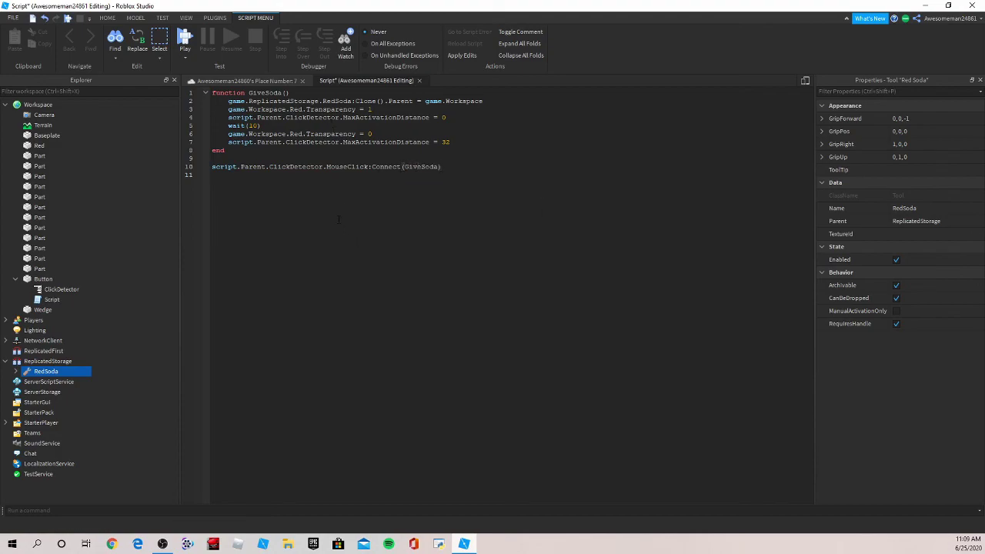
Step: Save the place to Roblox and close the button's script
click(14, 19)
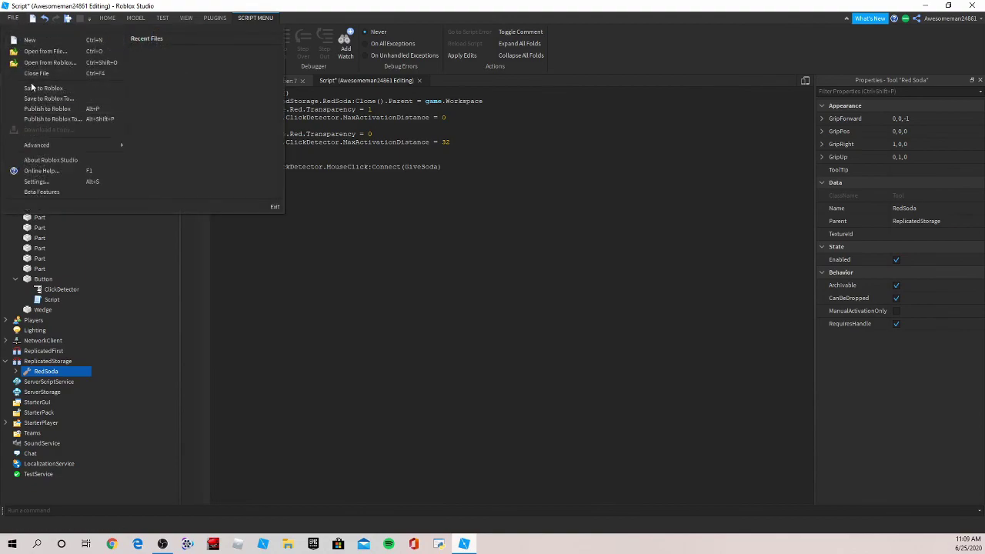
click(31, 88)
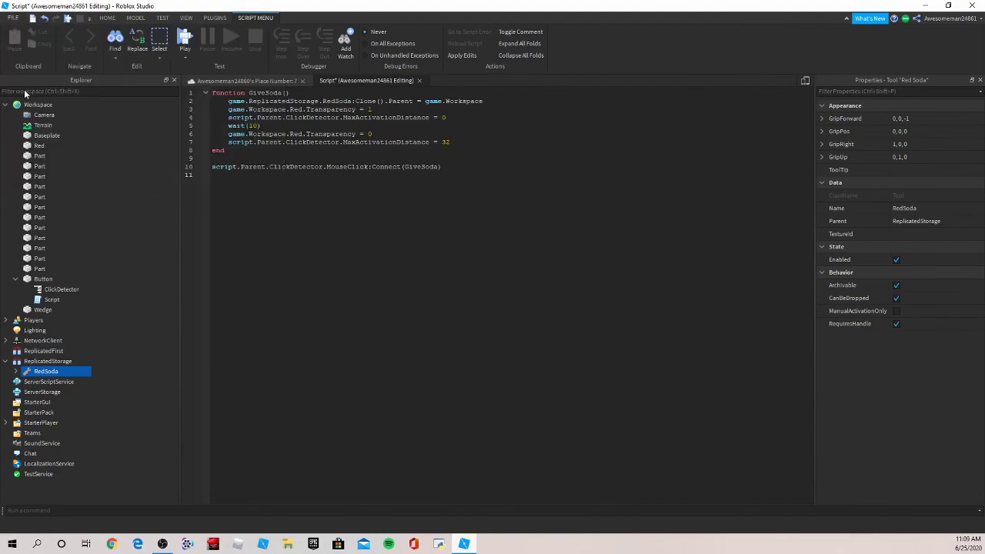
click(418, 82)
Step: Start a playtest and walk the character up to the front of the vending machine
right_drag(461, 209, 498, 207)
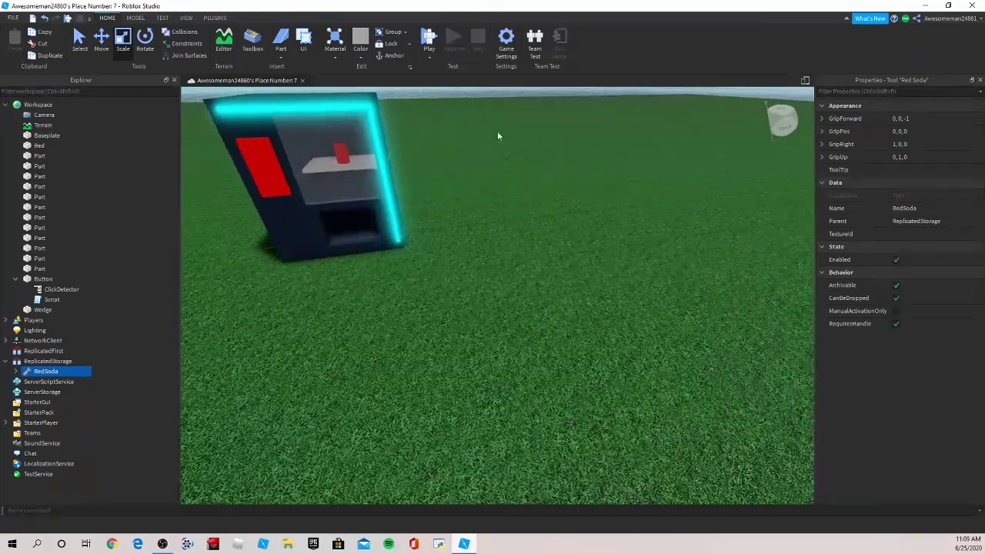
right_drag(497, 136, 472, 135)
click(472, 134)
click(430, 37)
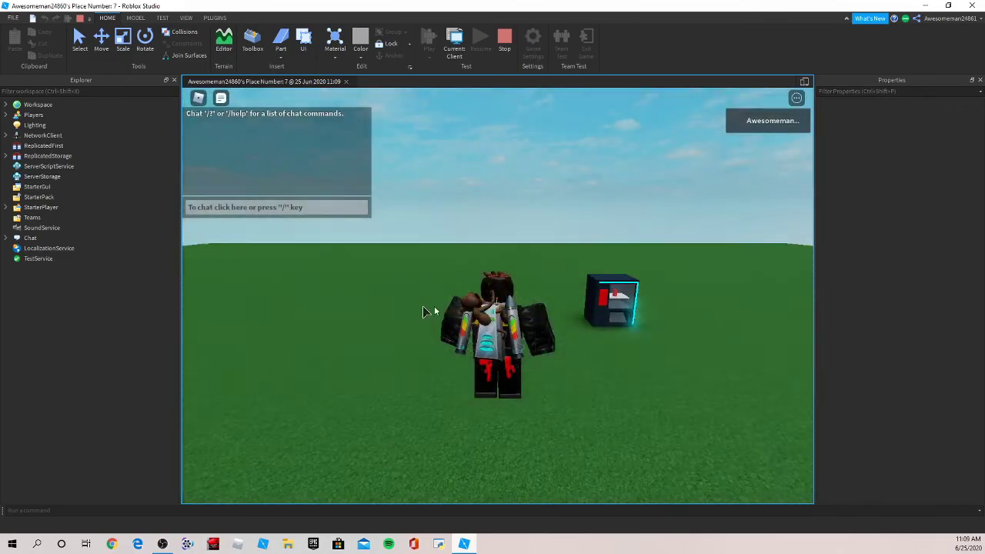
key(shift)
key(w)
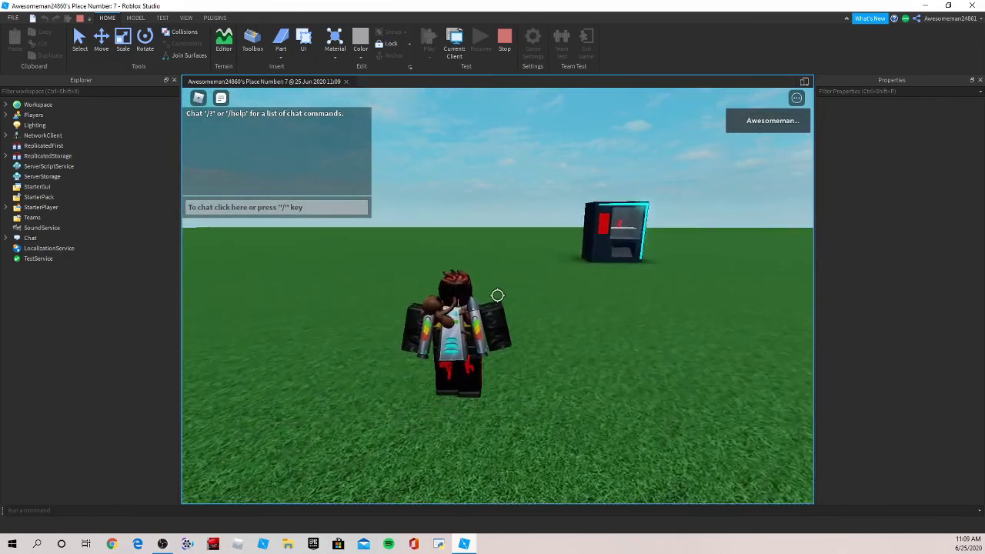
key(shift)
key(shift)
key(w)
key(shift)
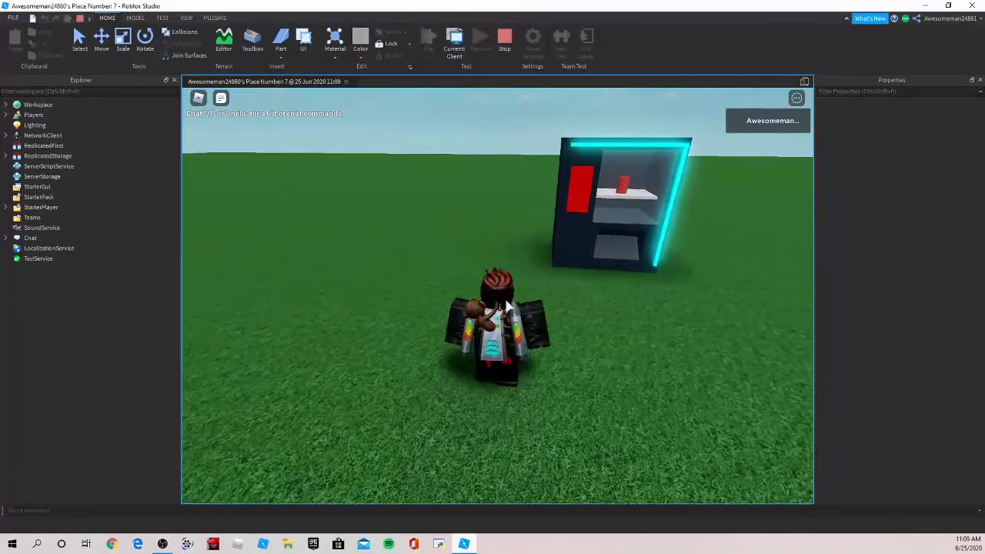
key(shift)
key(shift)
key(d)
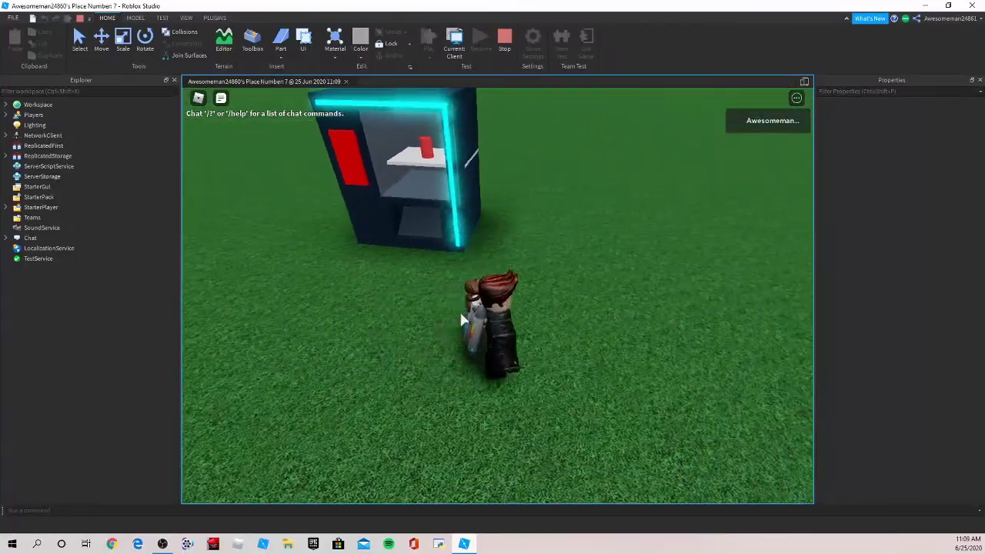
key(a)
key(w)
key(a)
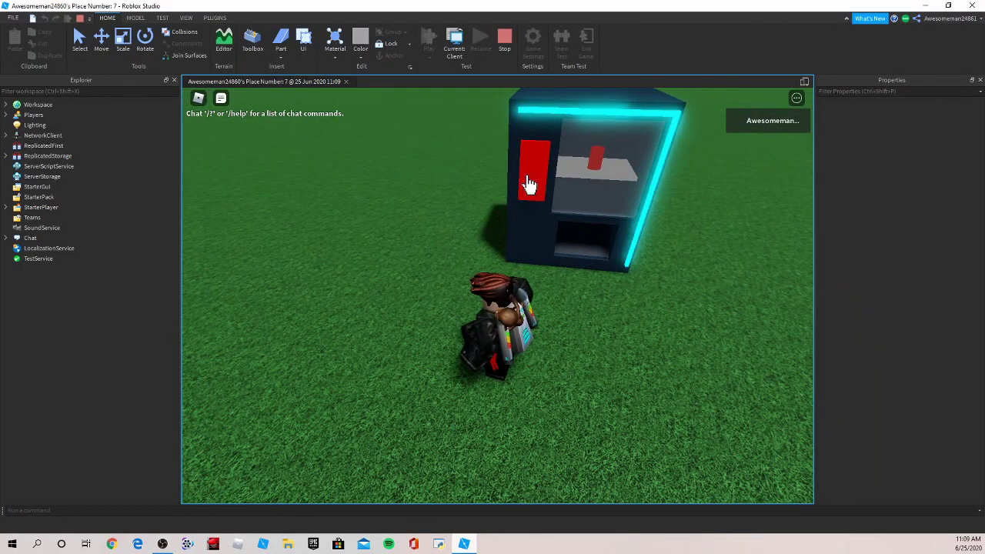
Step: Test the vending machine's red button and pick up the RedSoda that it dispenses
click(528, 183)
key(d)
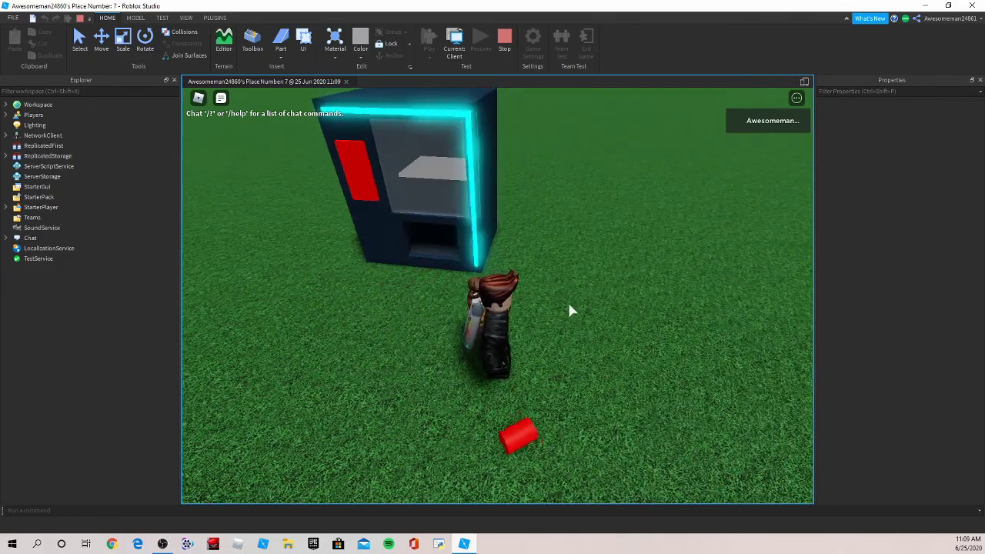
key(s)
key(a)
key(w)
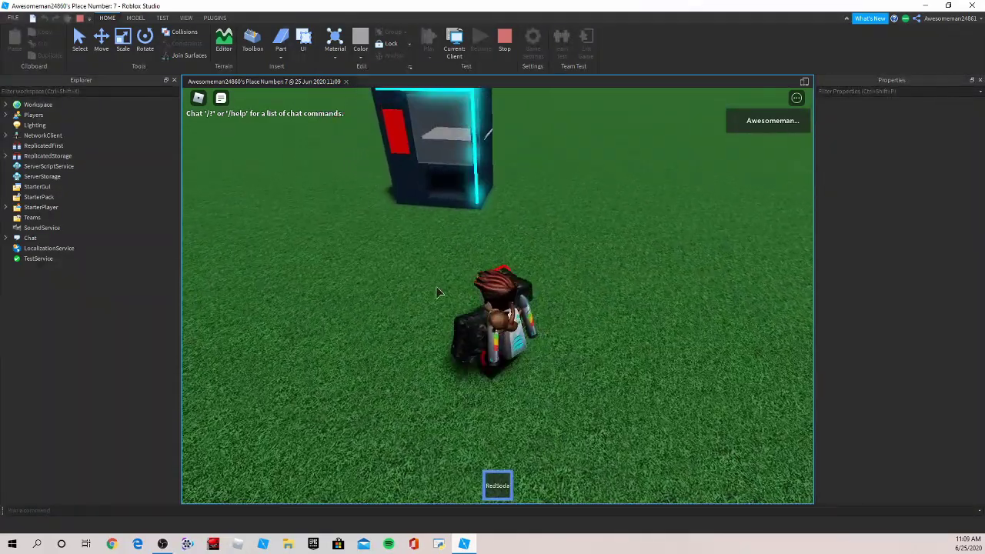
Step: Carry the RedSoda near the machine to inspect it in the character's hand, and put it away
right_drag(514, 283, 521, 273)
key(w)
key(a)
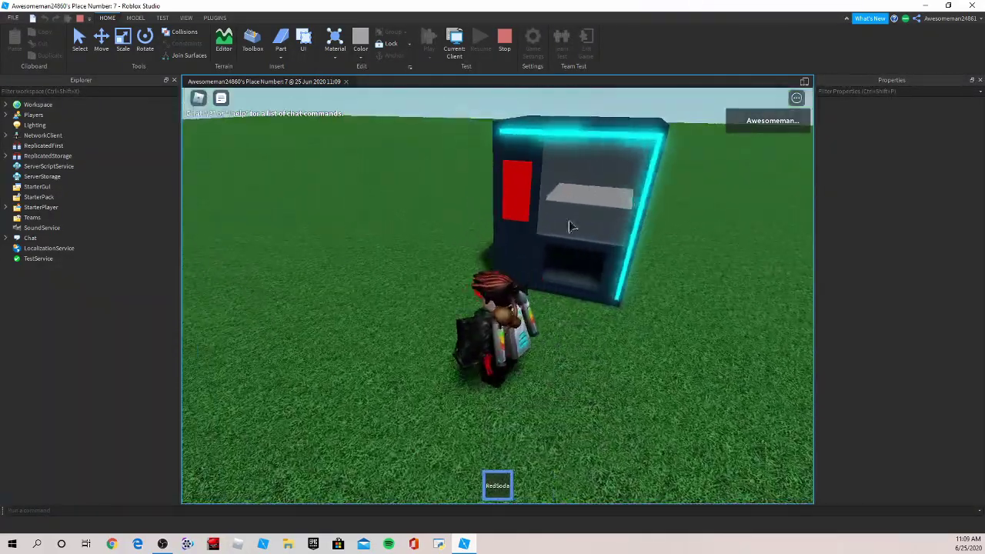
key(s)
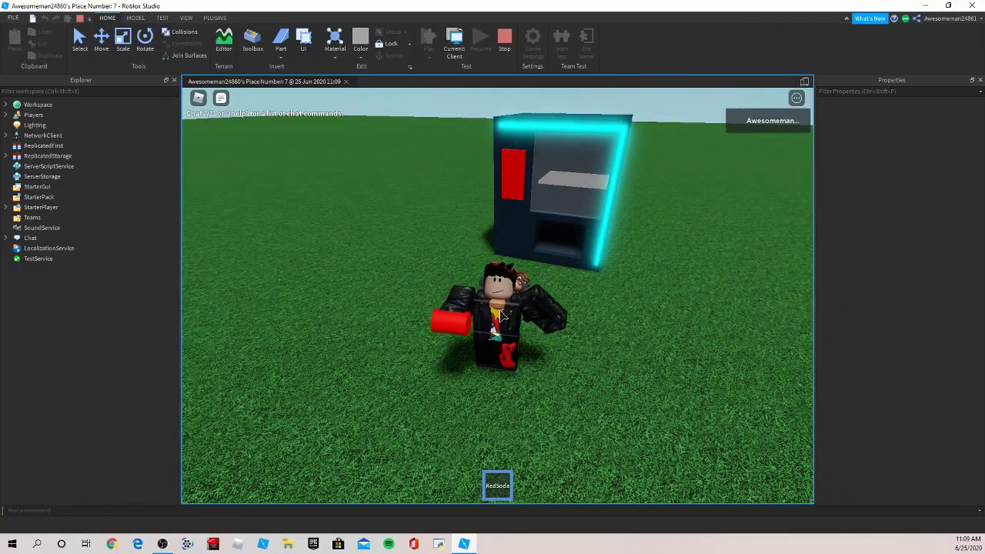
right_drag(505, 323, 506, 308)
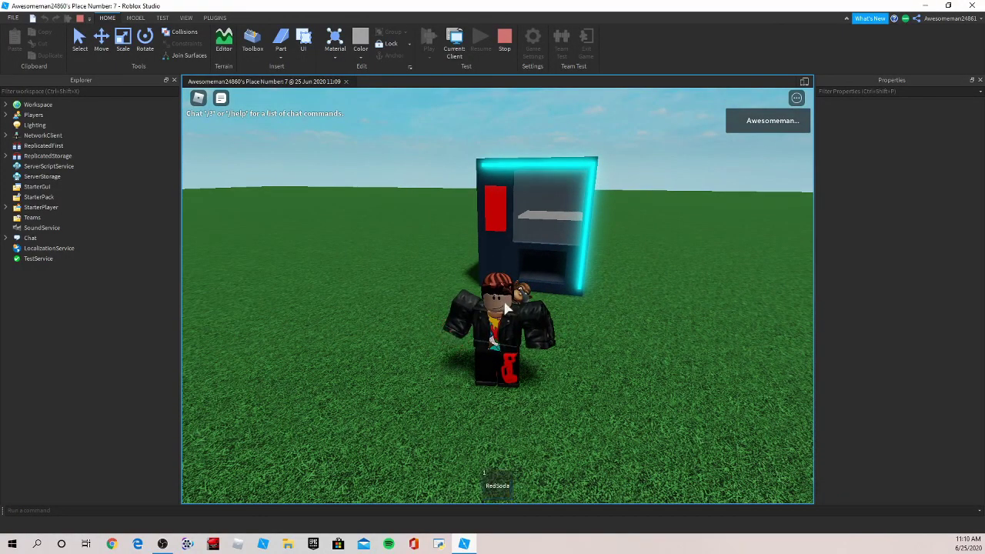
key(1)
Step: Dispense a second RedSoda with the red button, collect it and unequip it
key(w)
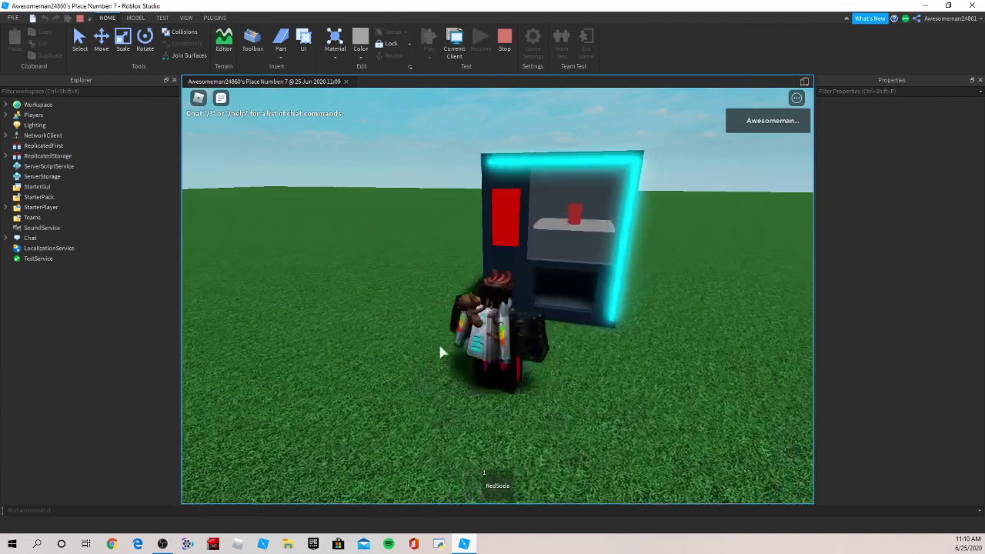
click(487, 226)
key(s)
key(d)
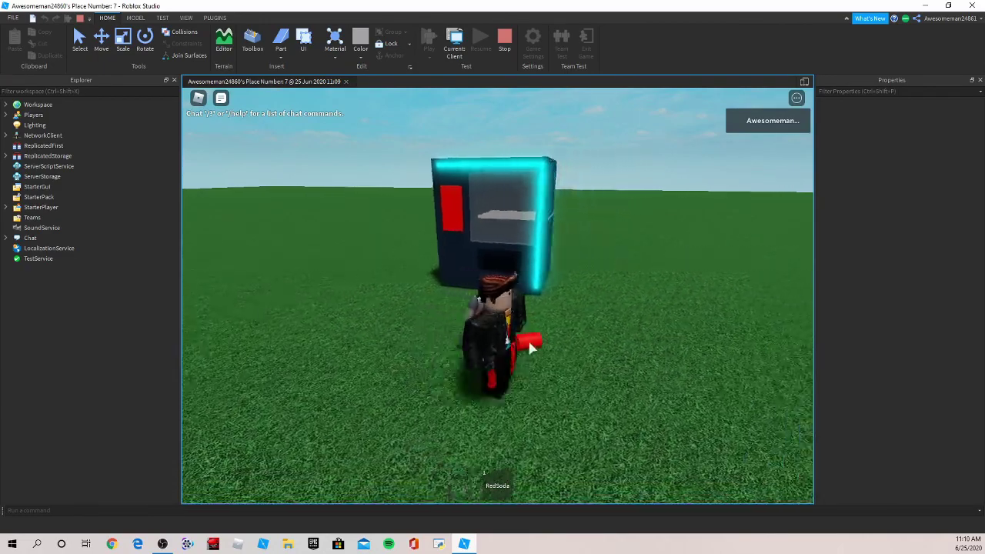
key(a)
key(1)
key(1)
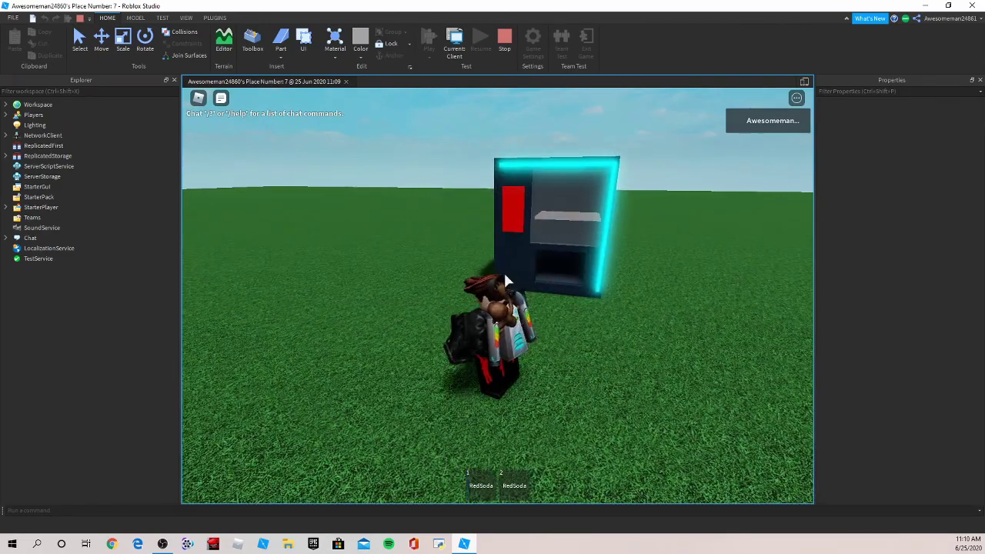
Step: Walk around in front of the vending machine during the cooldown to check when the display soda returns
key(w)
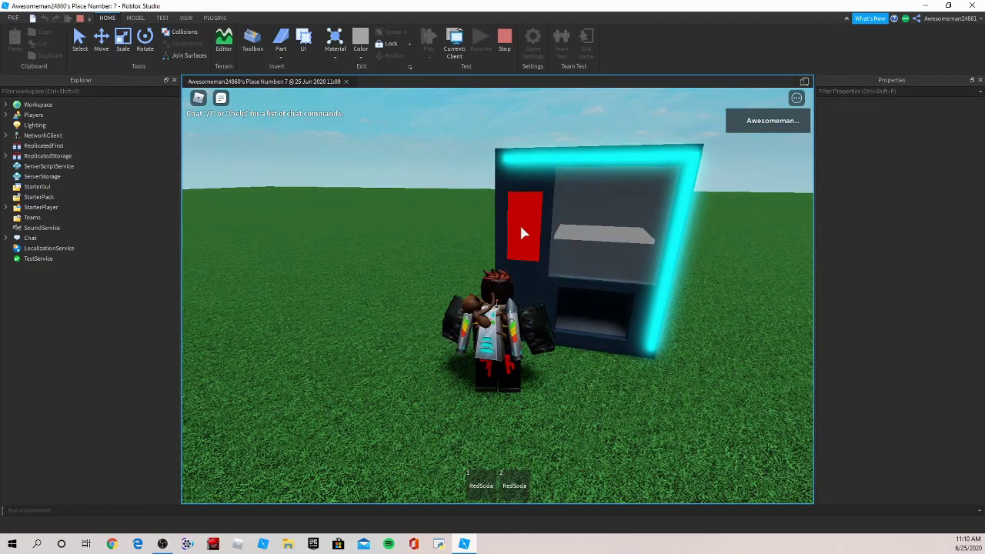
key(d)
key(w)
key(w)
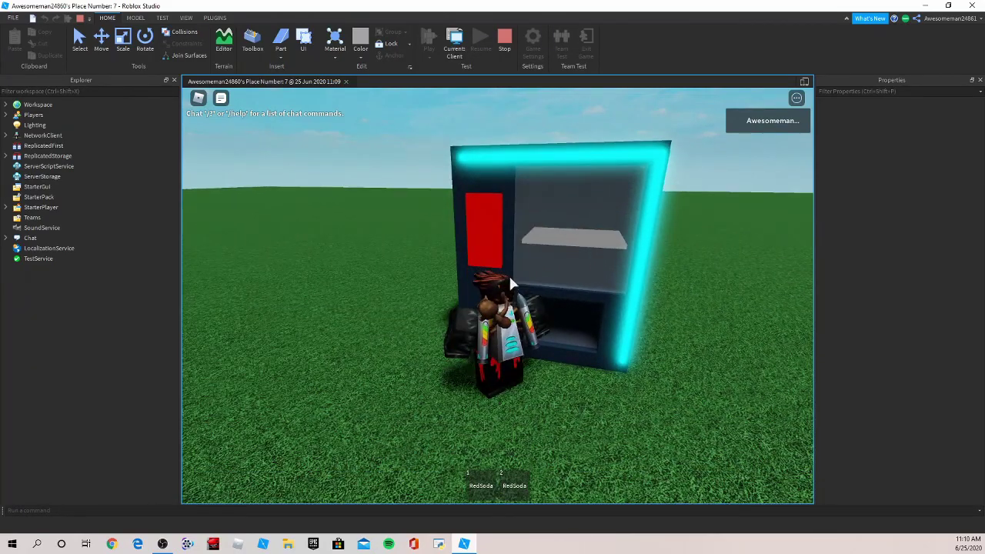
key(s)
key(a)
key(w)
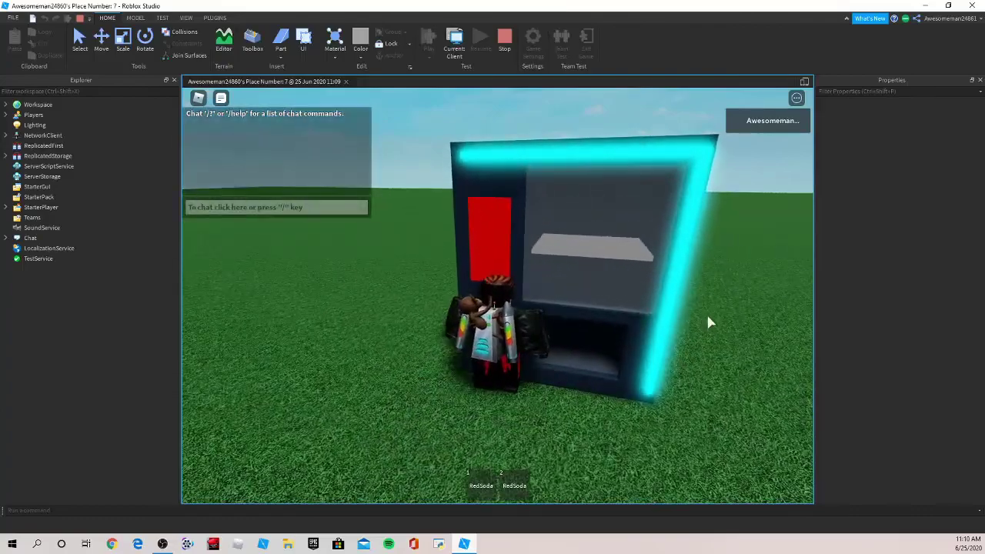
key(d)
key(s)
key(w)
key(a)
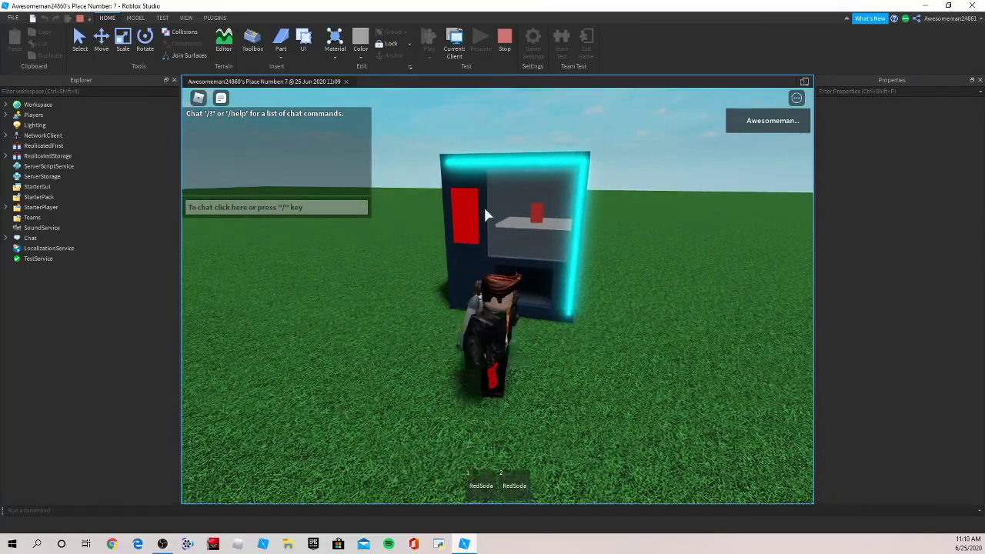
Step: Dispense a third RedSoda with the red button and pick it up
key(w)
click(504, 223)
key(d)
key(s)
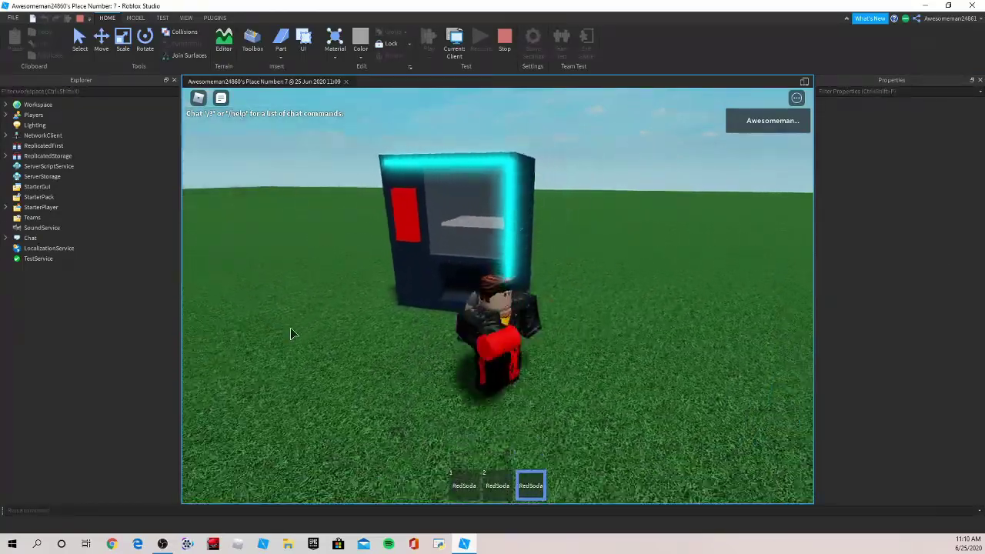
Step: Switch between the collected RedSoda tools in the inventory and put the held one away
key(a)
key(w)
key(1)
key(2)
key(1)
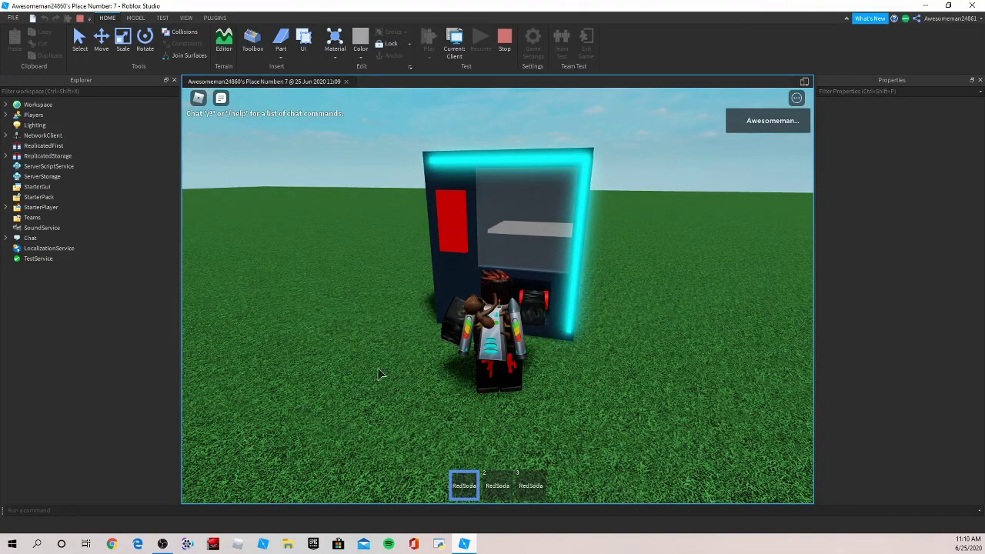
key(1)
key(a)
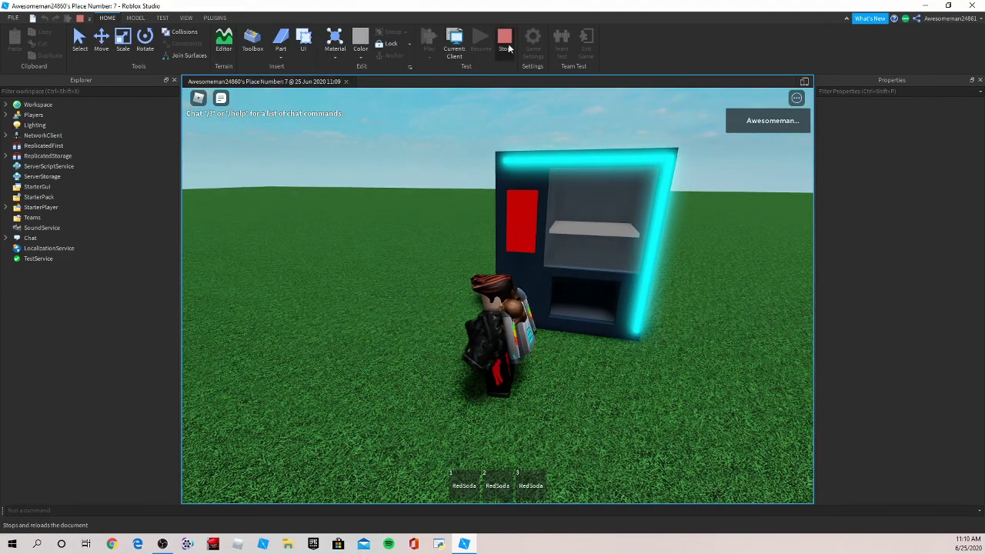